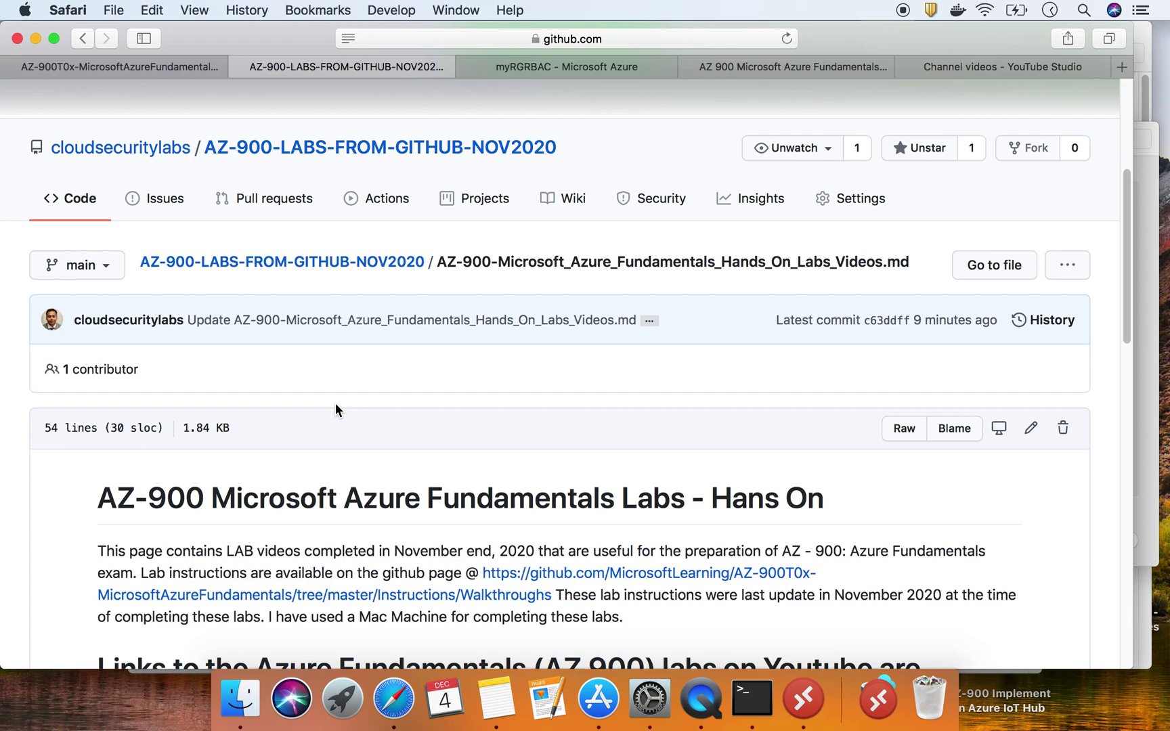
# Find the 15-Manage resource locks.md entry in the AZ-900 lab videos list and highlight its line.
pyautogui.moveTo(212, 499); pyautogui.dragTo(662, 497)
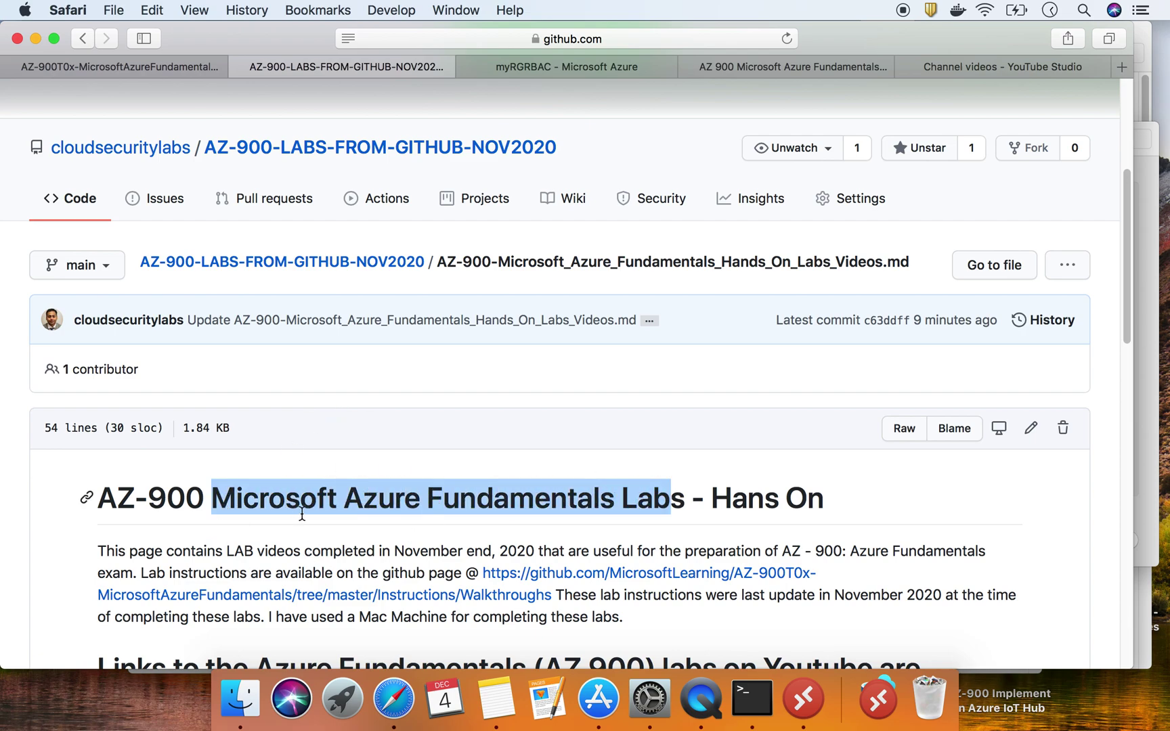
pyautogui.scroll(-5, 302, 518)
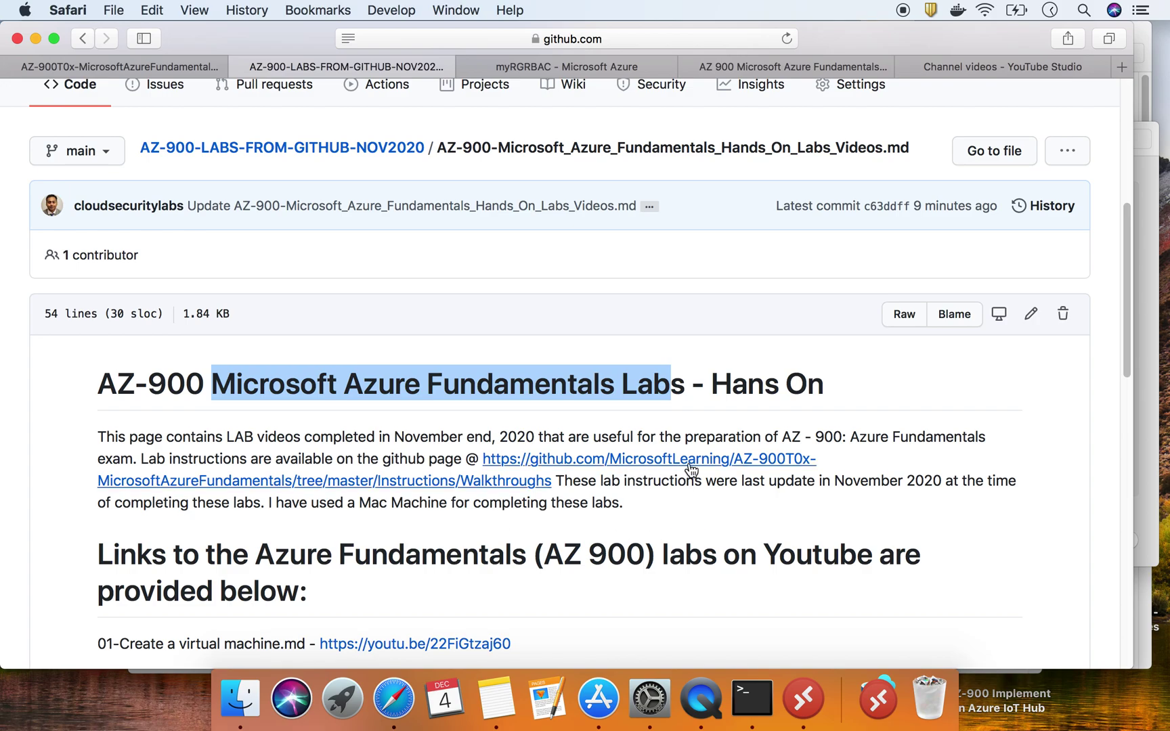
pyautogui.scroll(-15, 370, 622)
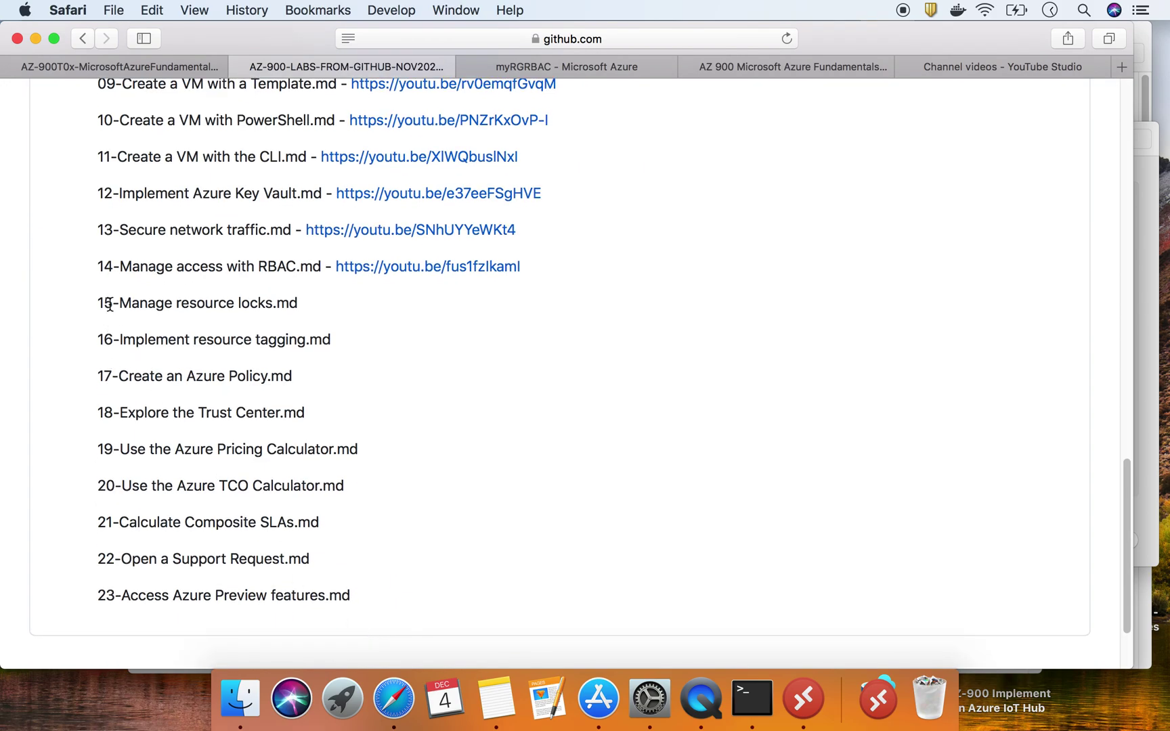
pyautogui.doubleClick(240, 306)
pyautogui.click(240, 307)
pyautogui.doubleClick(200, 308)
pyautogui.tripleClick(200, 308)
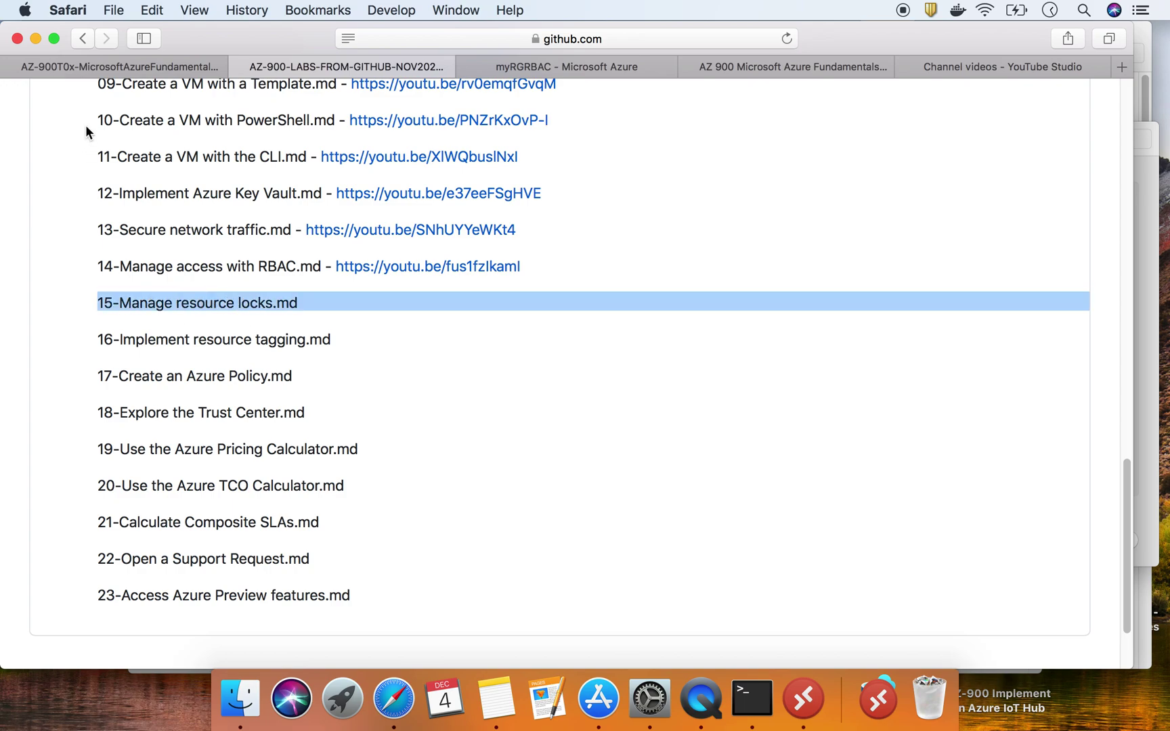
# Read the introduction and Task 1 instructions of the 15 - Manage resource locks walkthrough on GitHub.
pyautogui.click(99, 68)
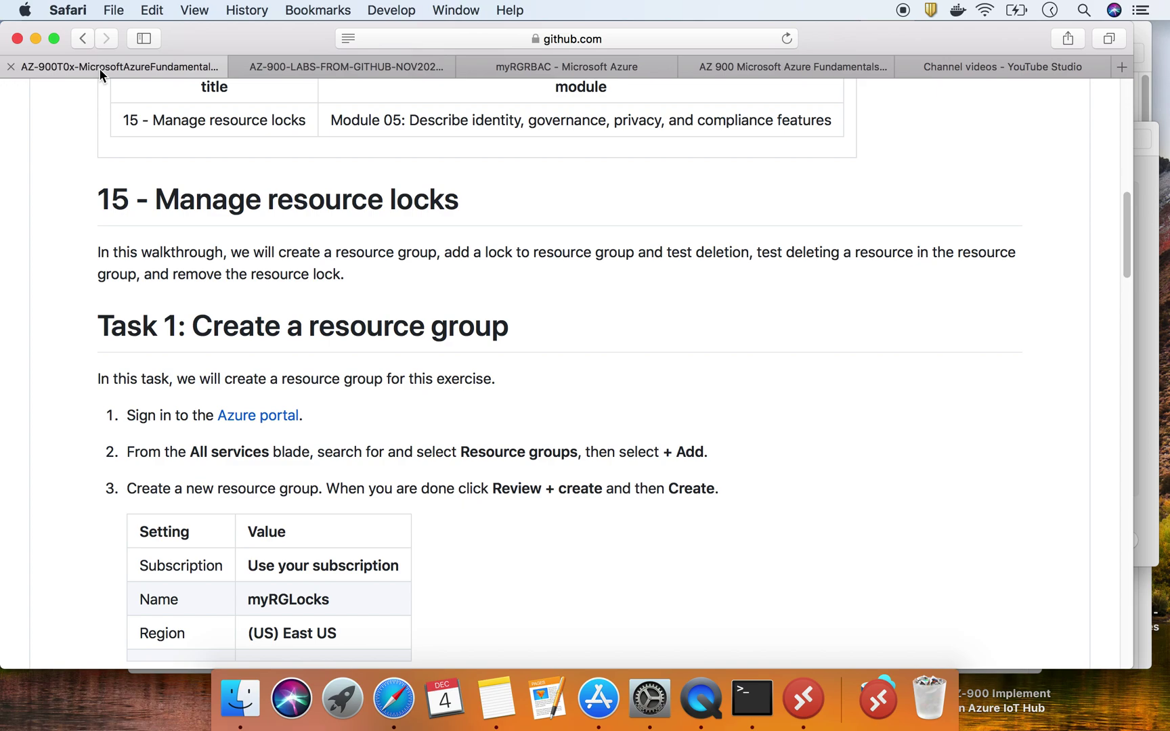
pyautogui.click(670, 42)
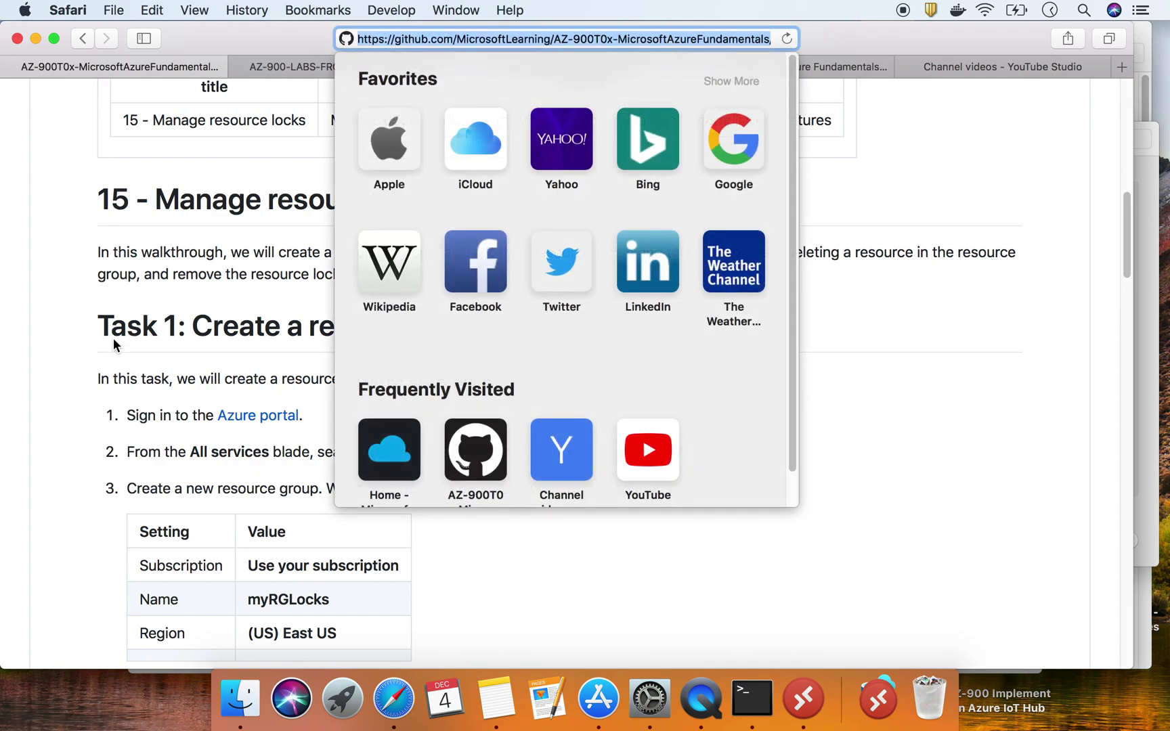
pyautogui.click(61, 301)
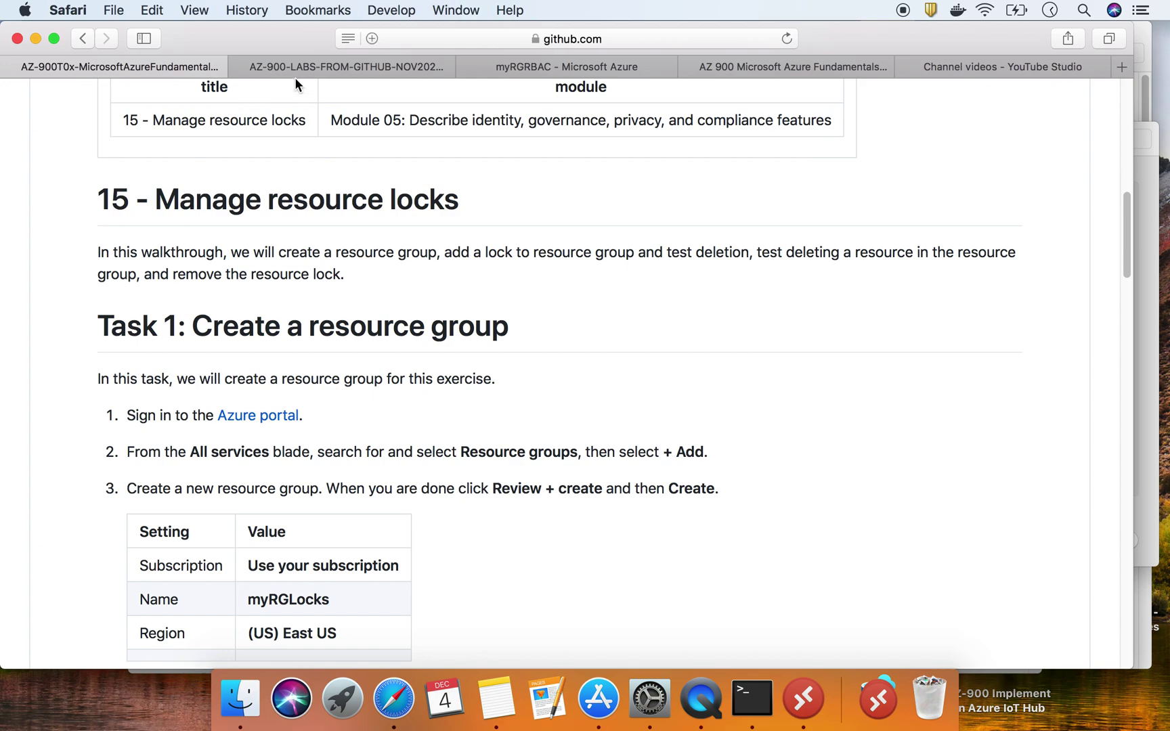
pyautogui.click(300, 68)
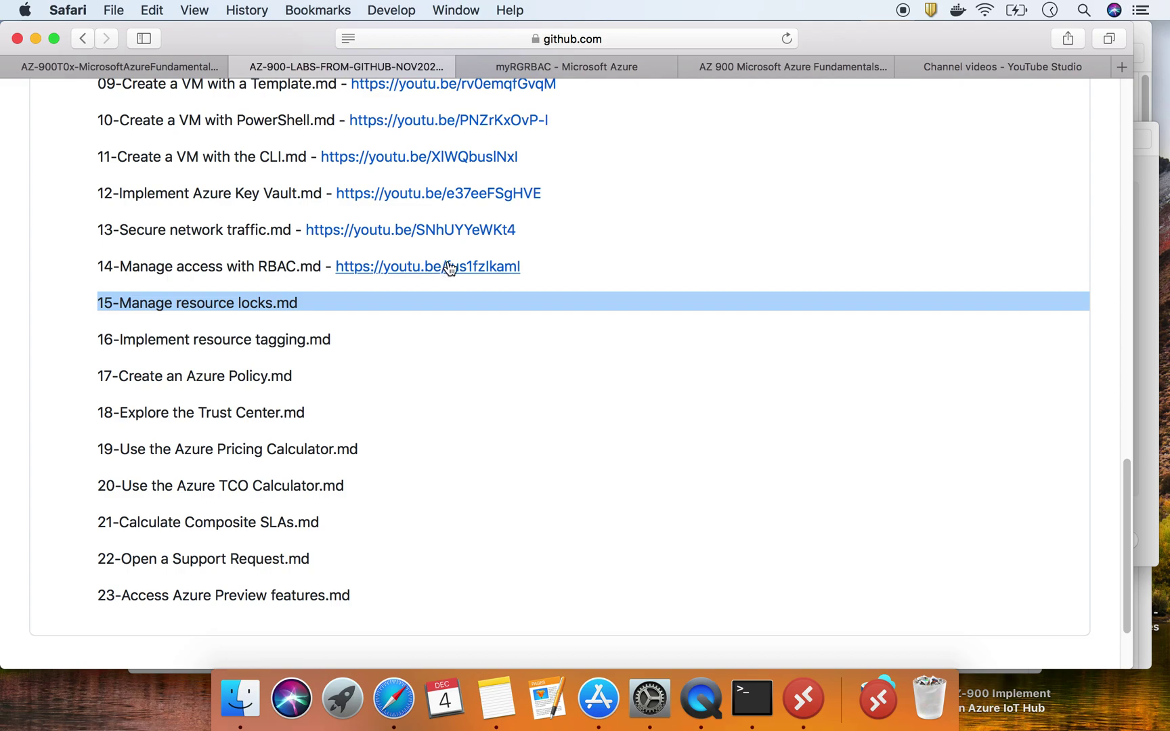
pyautogui.click(128, 64)
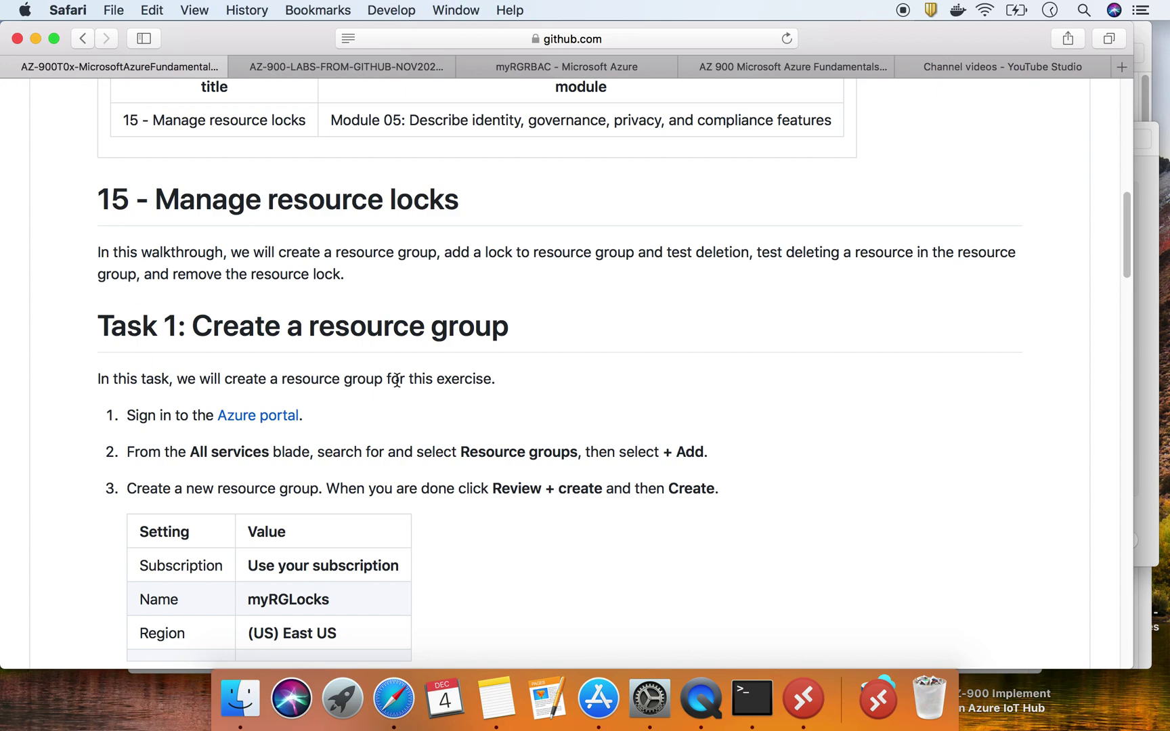
pyautogui.scroll(-2, 428, 399)
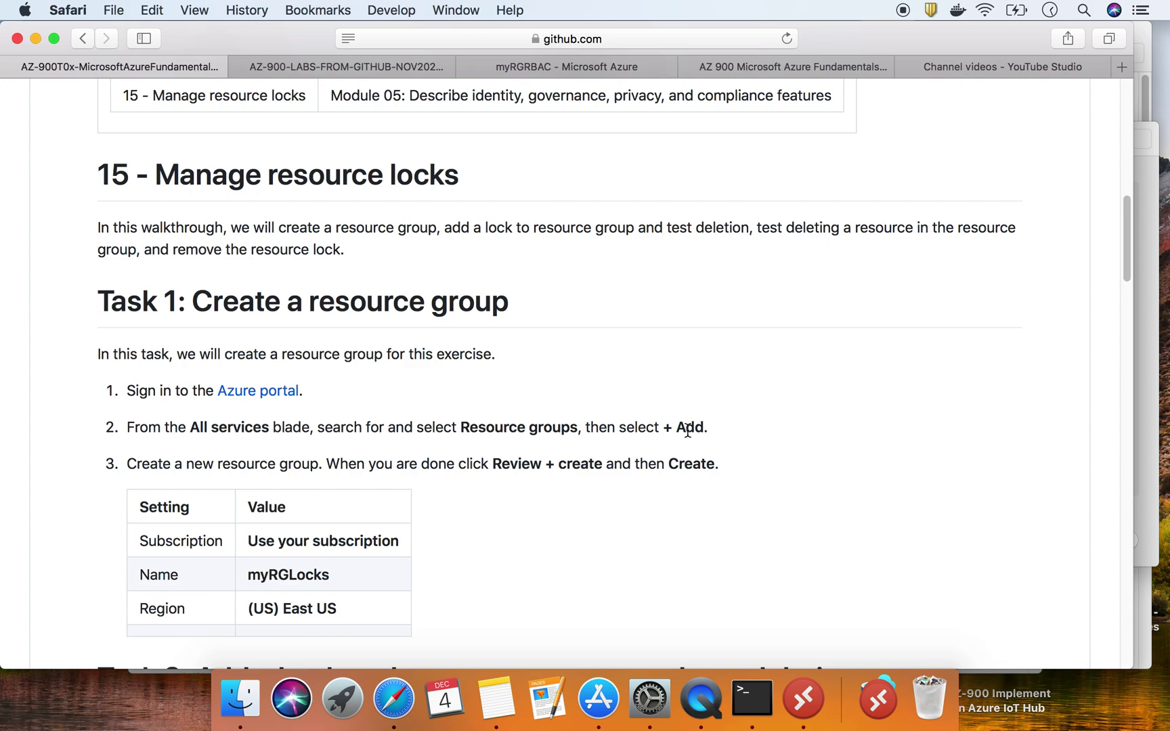
pyautogui.scroll(-5, 687, 431)
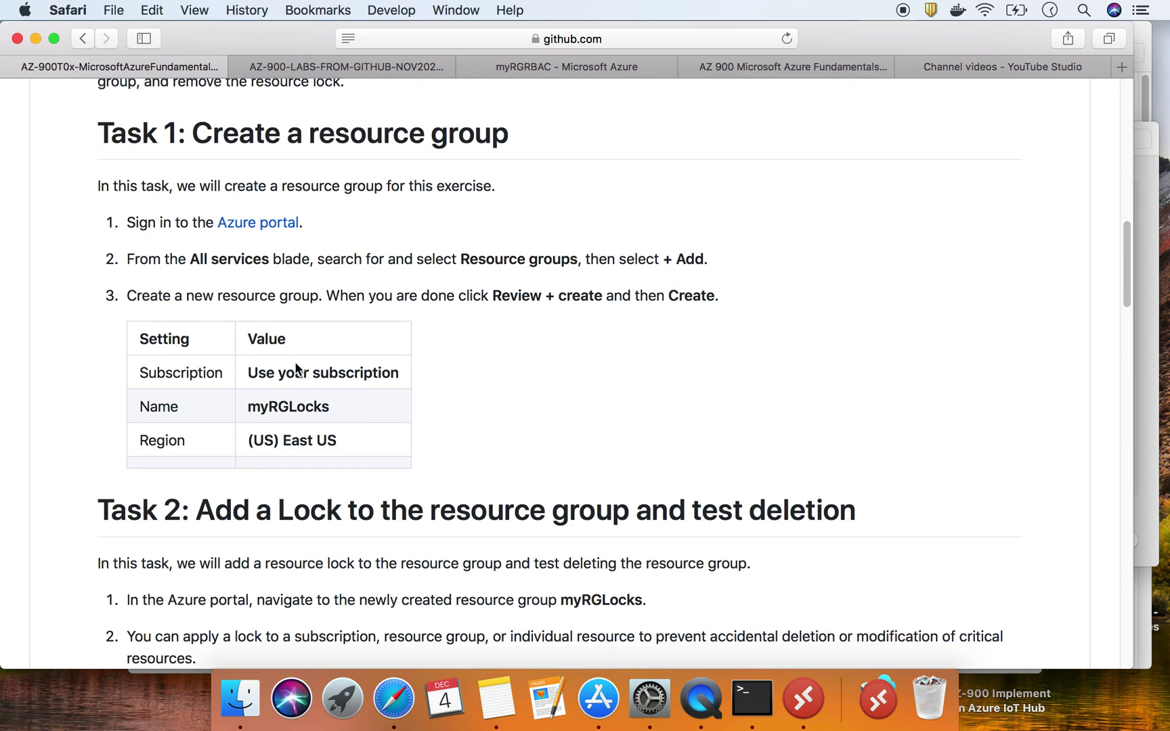
# Copy the resource group name myRGLocks from the Task 1 settings table.
pyautogui.moveTo(251, 409); pyautogui.dragTo(329, 407)
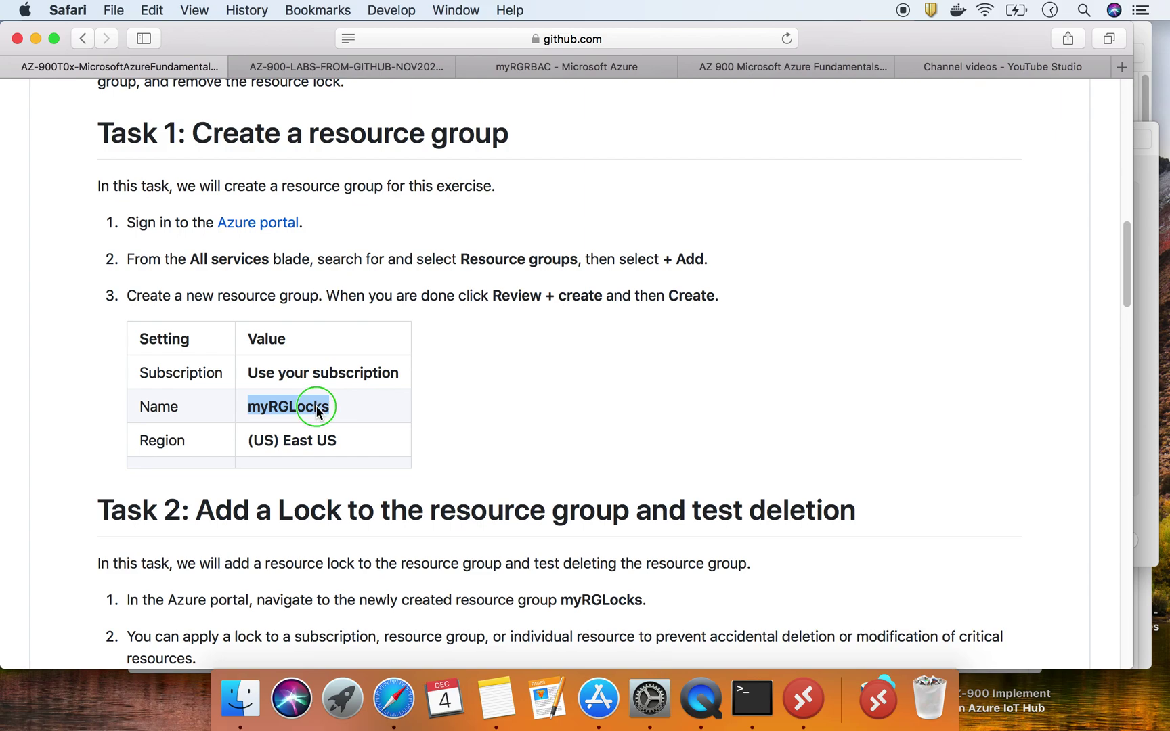
pyautogui.rightClick(317, 405)
pyautogui.click(374, 459)
# Switch to the Azure portal and open the list of resource groups from the home page.
pyautogui.click(539, 62)
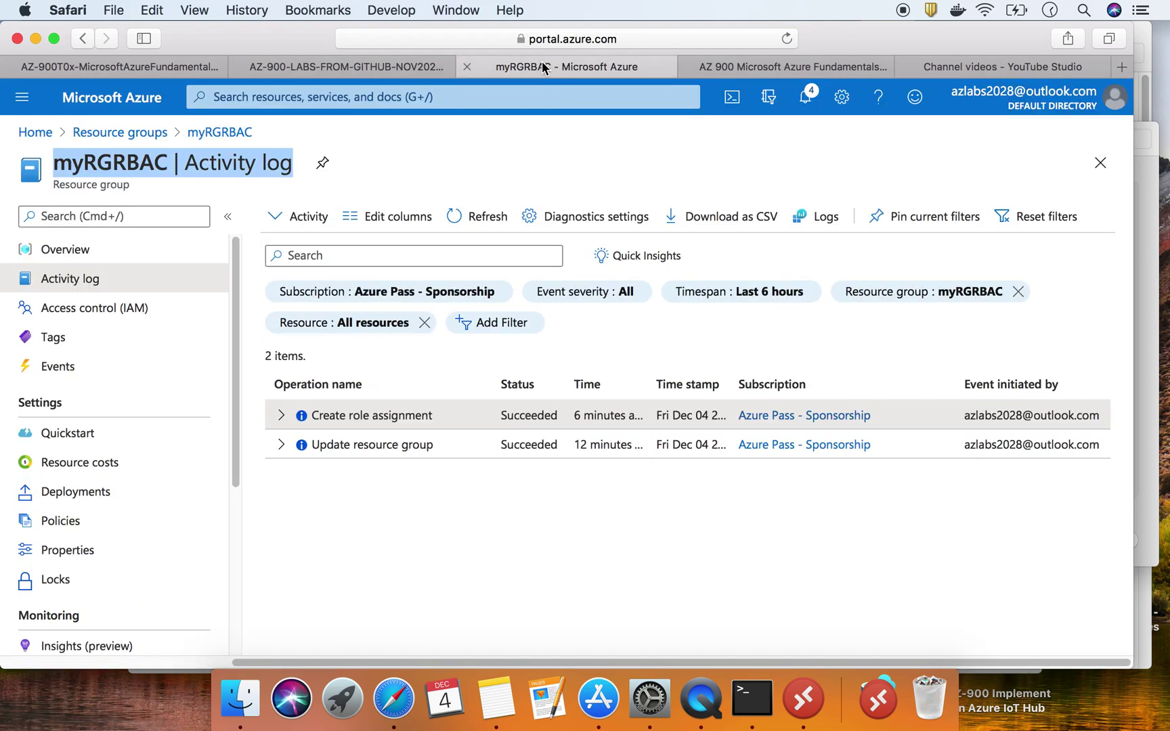
pyautogui.click(35, 133)
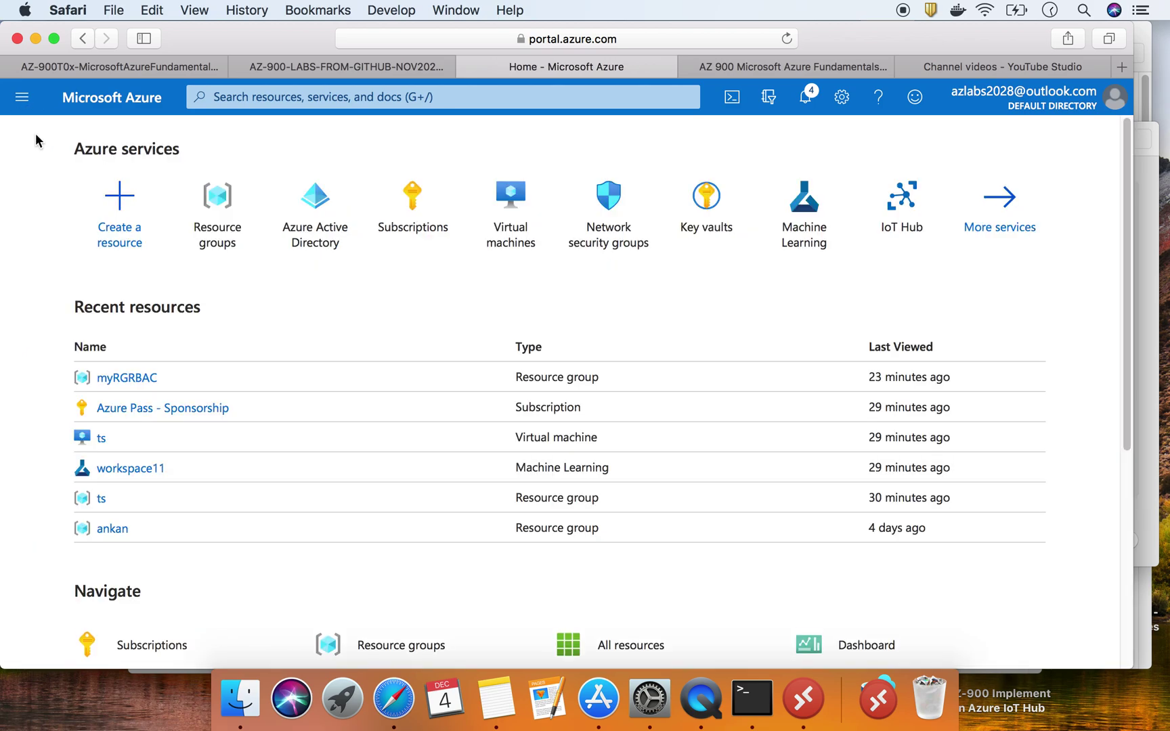
pyautogui.click(212, 234)
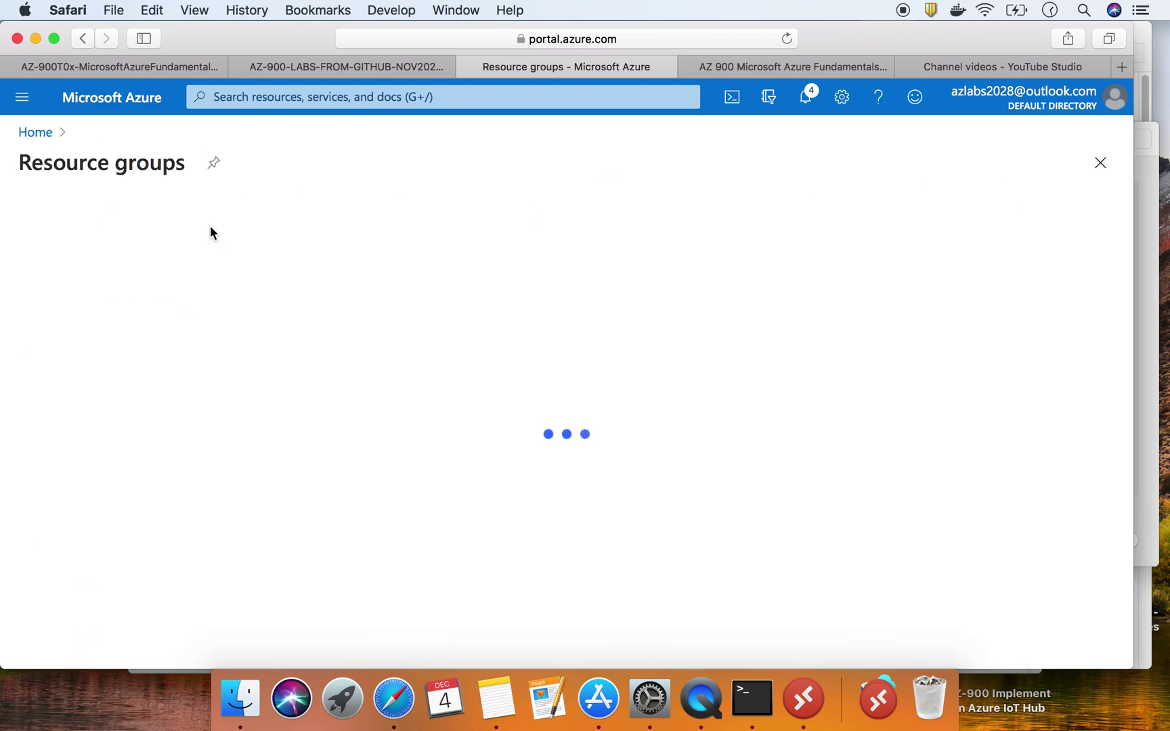
pyautogui.click(267, 105)
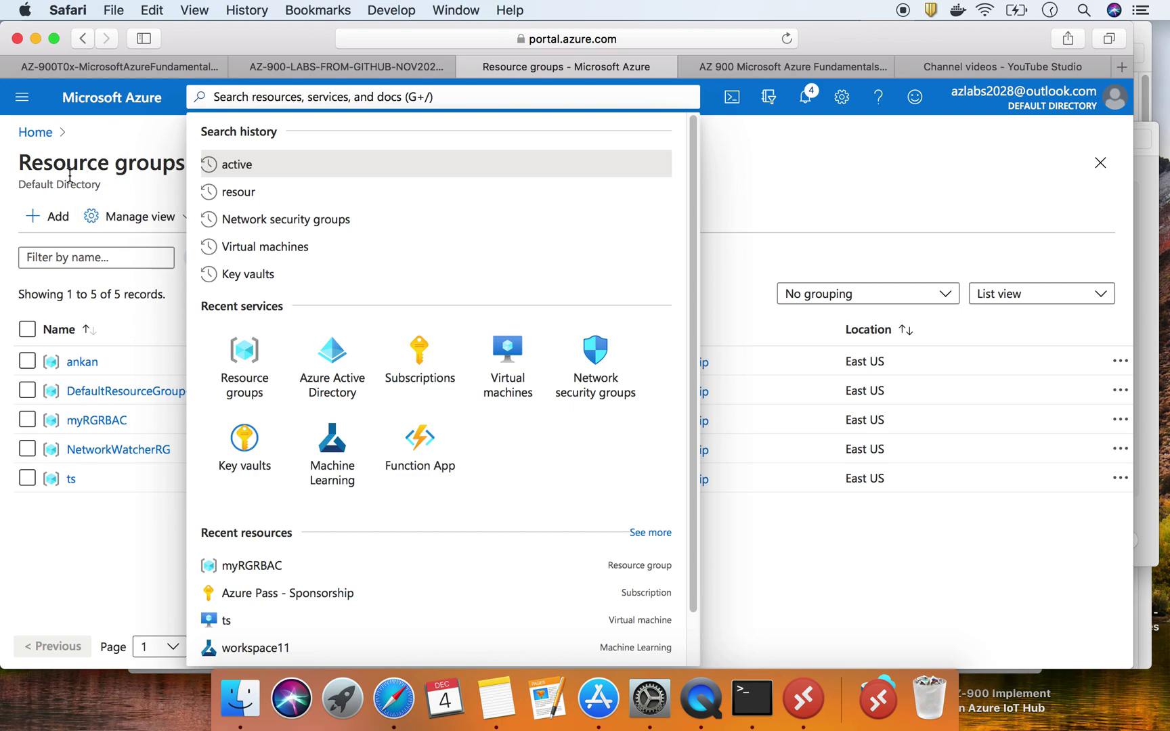
pyautogui.click(21, 164)
pyautogui.moveTo(21, 163); pyautogui.dragTo(184, 161)
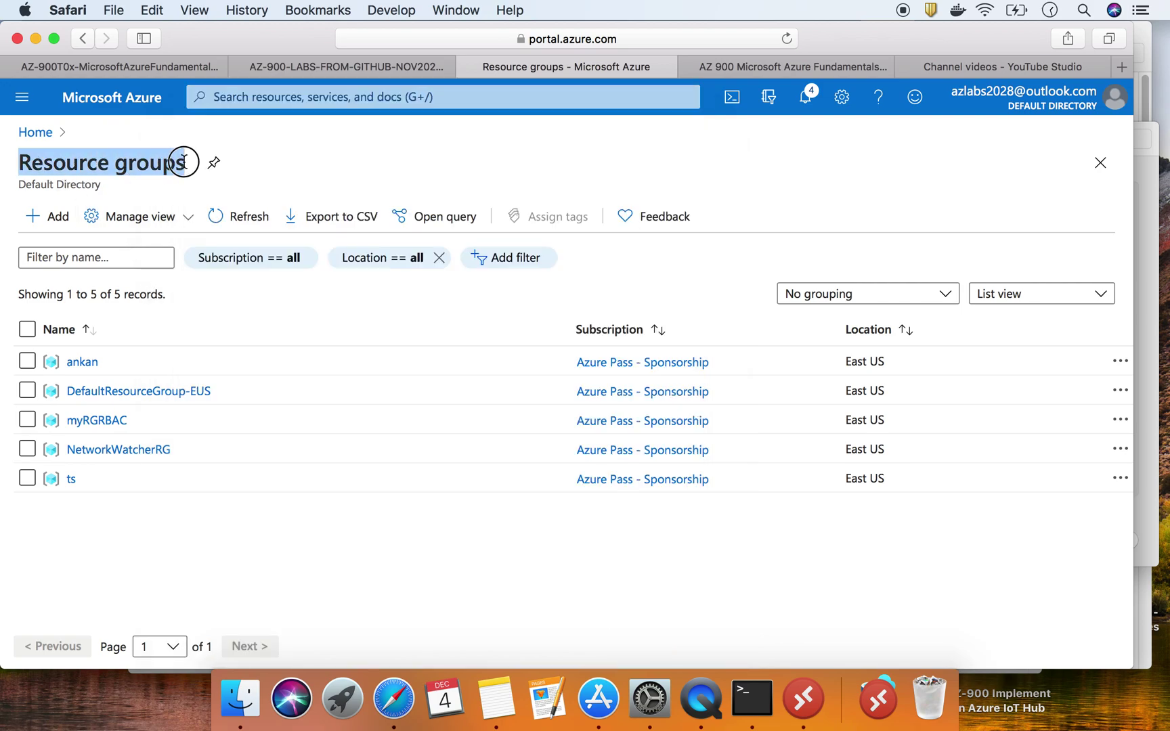
# Create a resource group named myRGLocks in the default subscription and region, and open it.
pyautogui.click(65, 228)
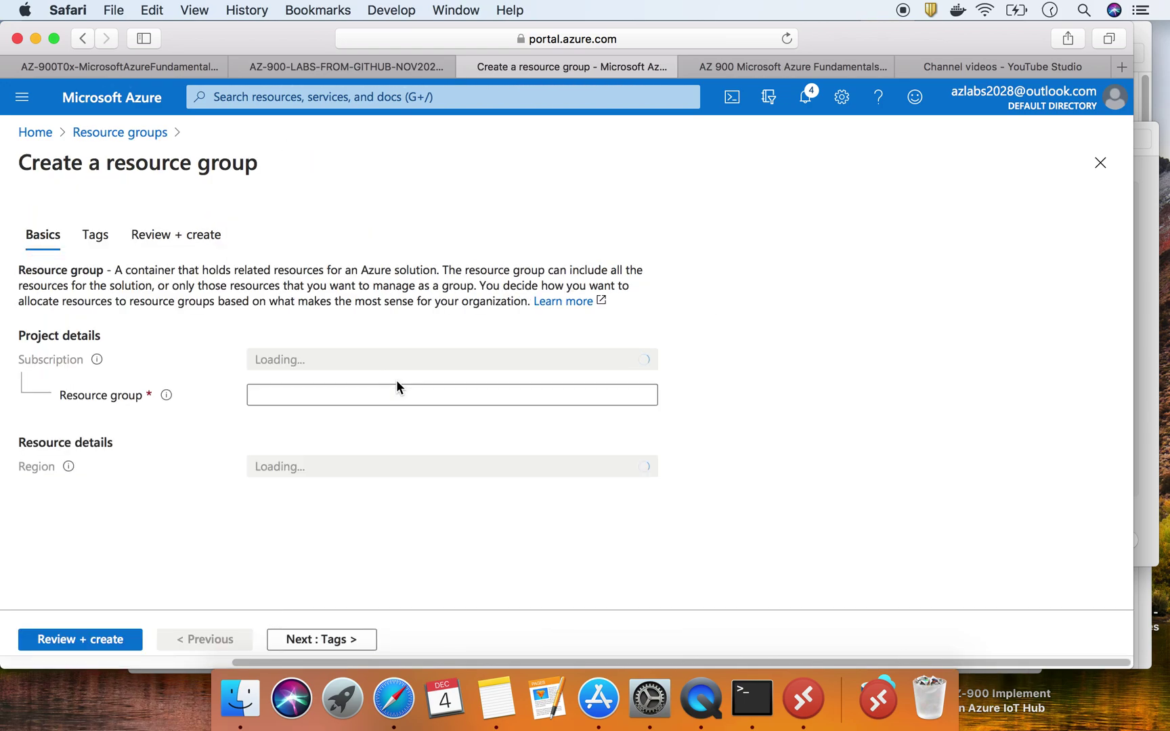
pyautogui.click(298, 393)
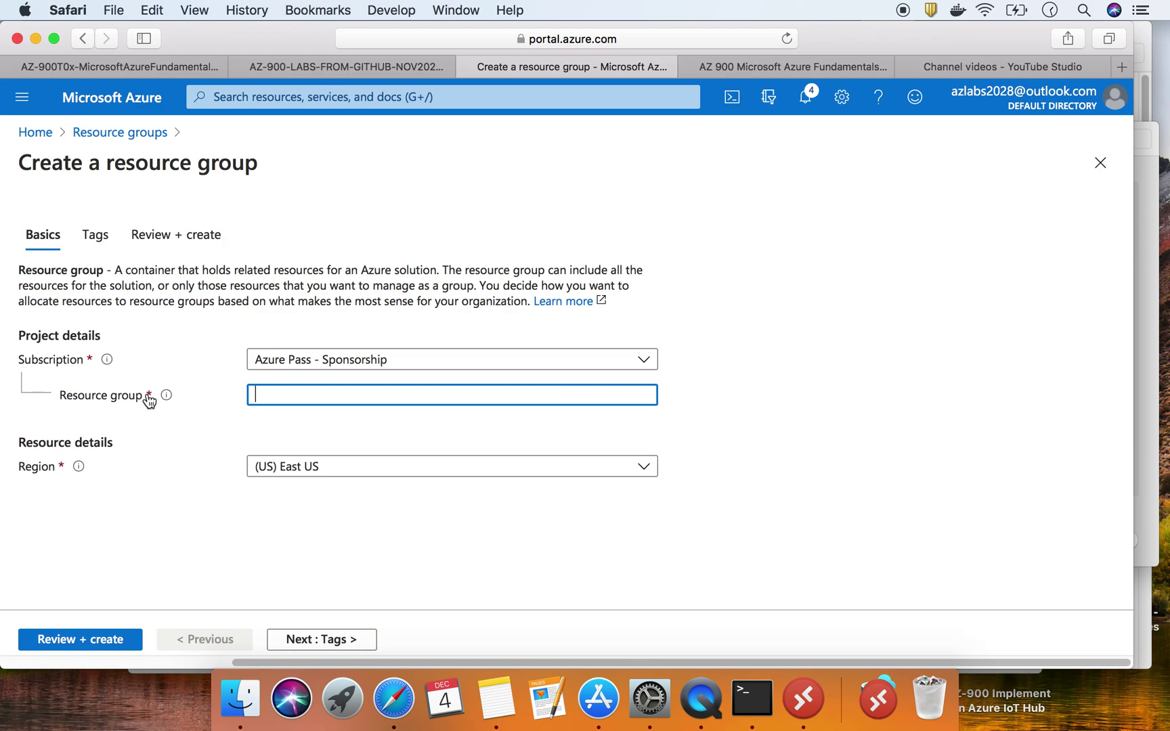
pyautogui.write('myRGLocks')
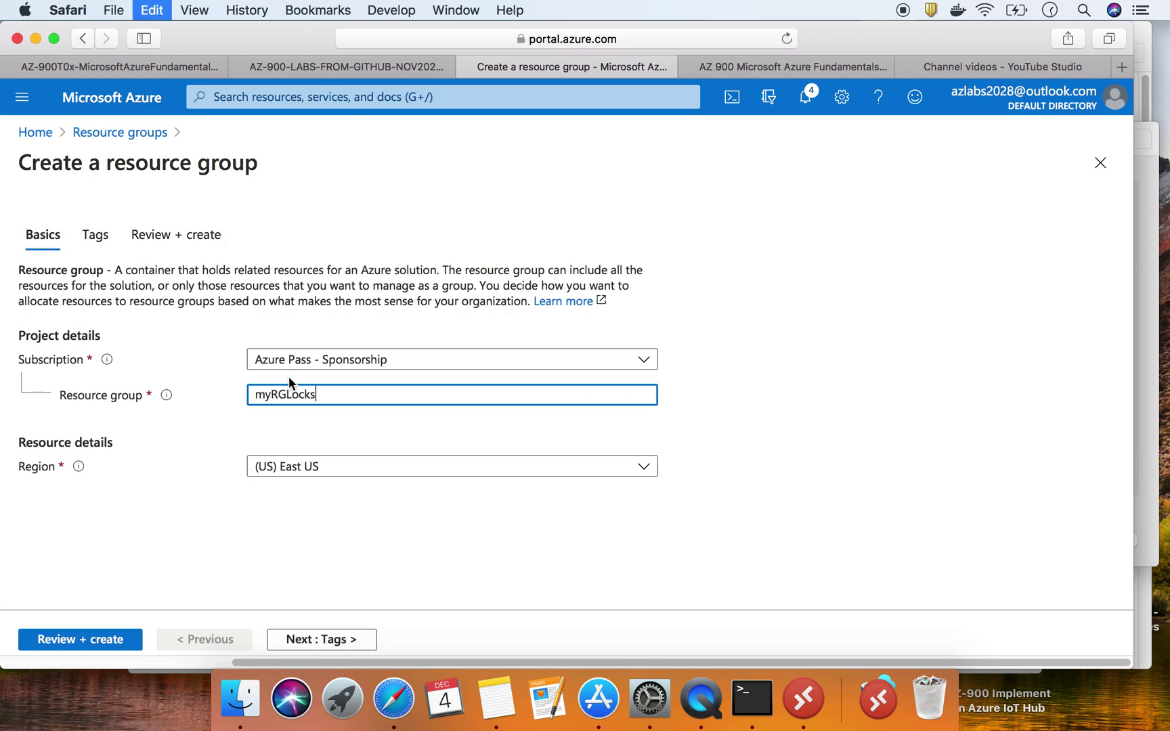
pyautogui.click(102, 640)
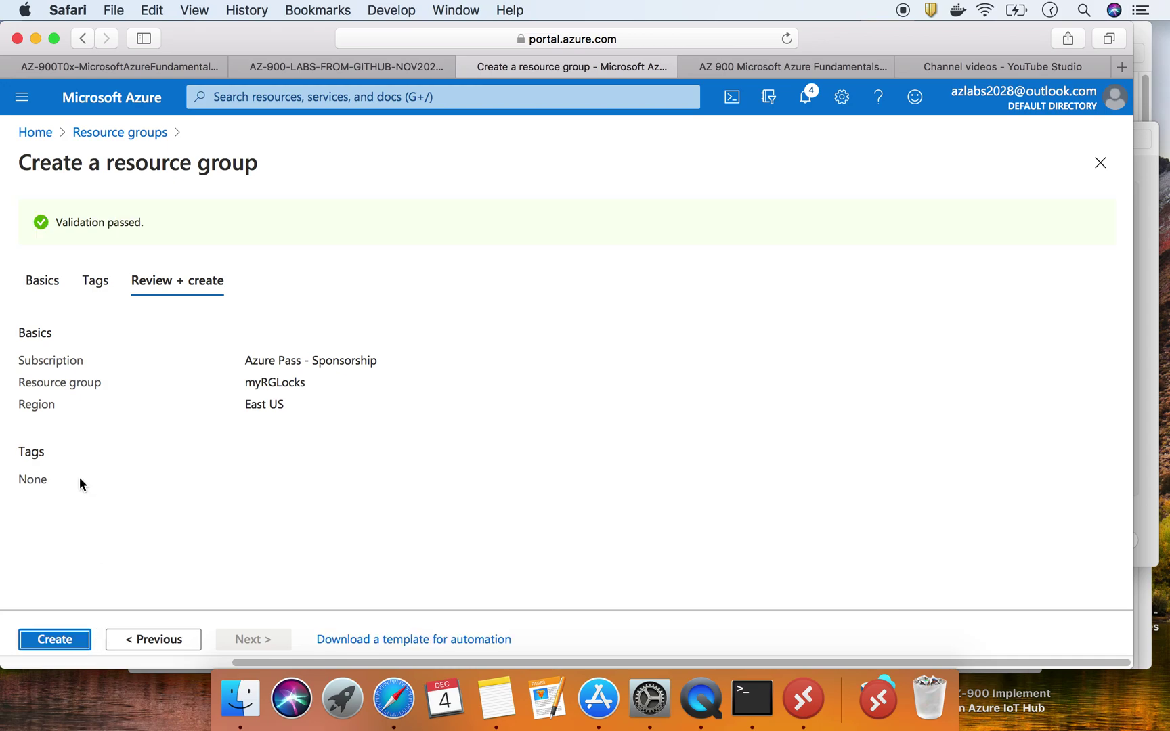
pyautogui.doubleClick(97, 220)
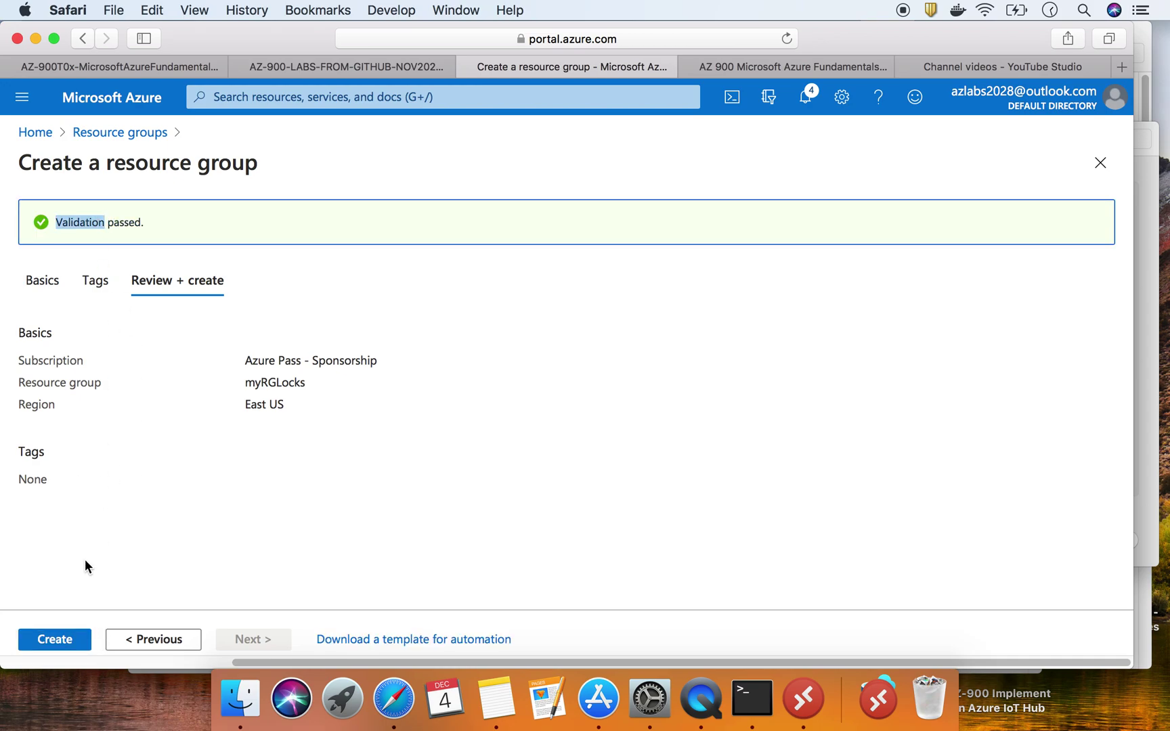
pyautogui.click(64, 640)
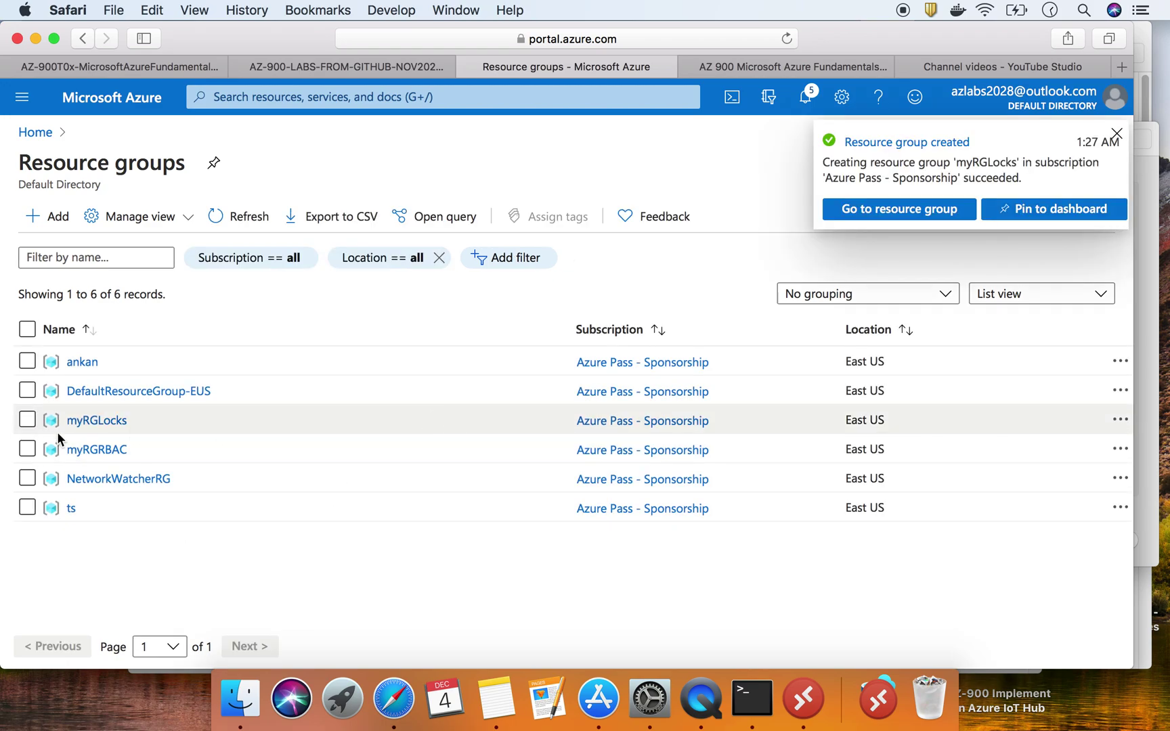
pyautogui.click(98, 420)
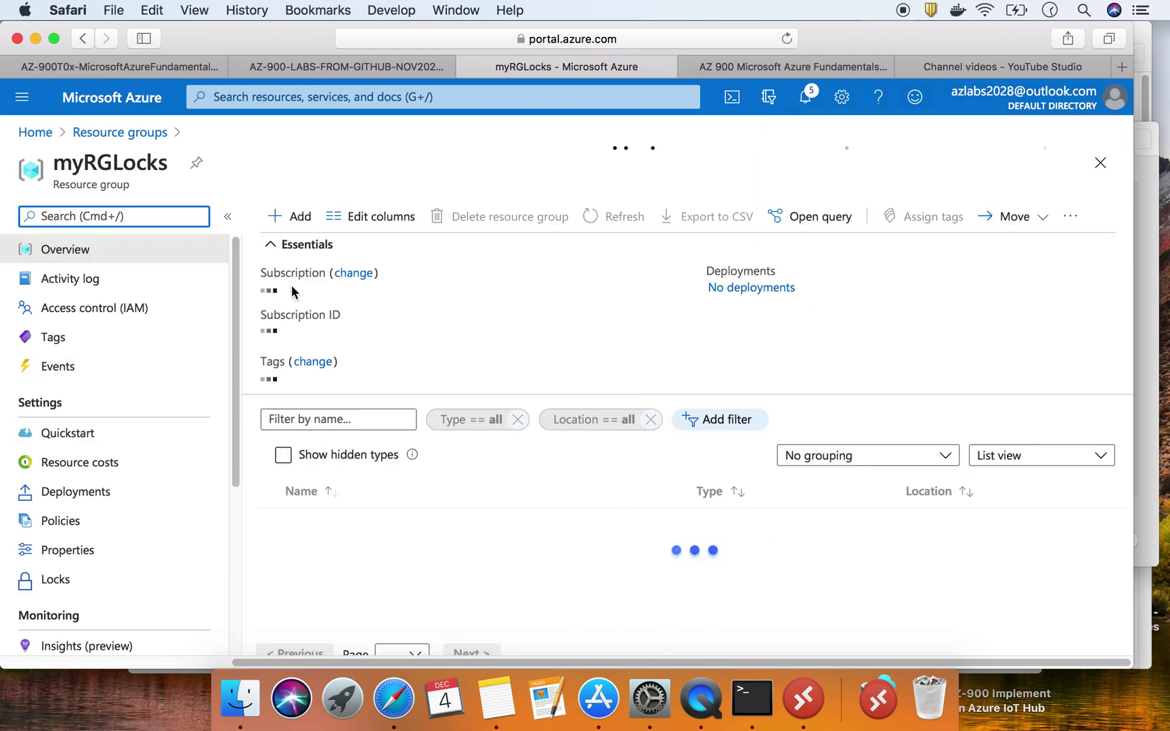
# Review the Task 2 walkthrough instructions for adding a lock to the resource group and testing deletion.
pyautogui.click(129, 68)
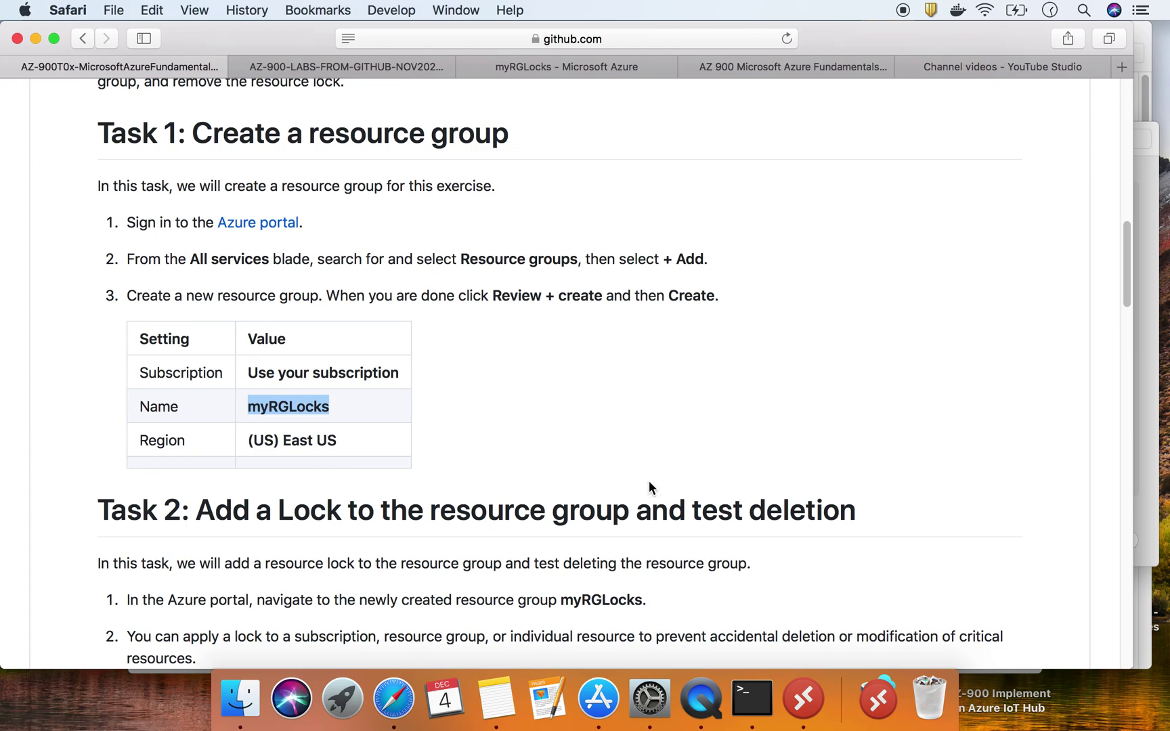
pyautogui.scroll(-5, 649, 480)
pyautogui.moveTo(195, 264); pyautogui.dragTo(832, 263)
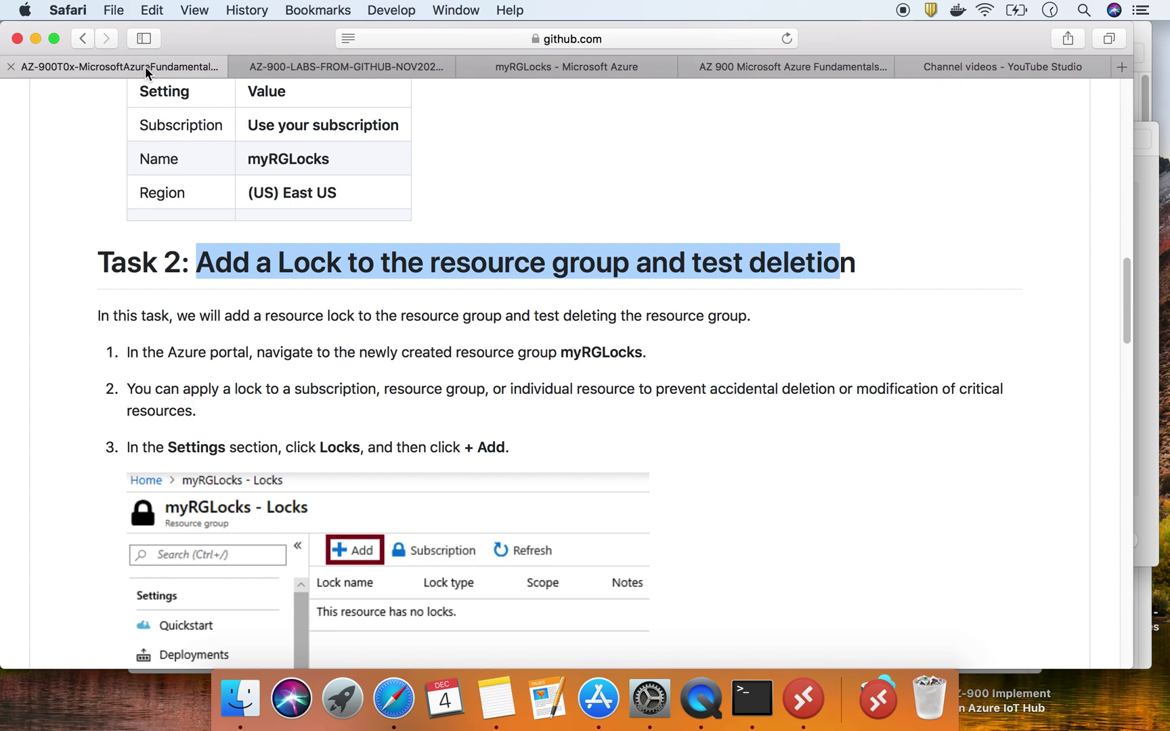
pyautogui.click(348, 67)
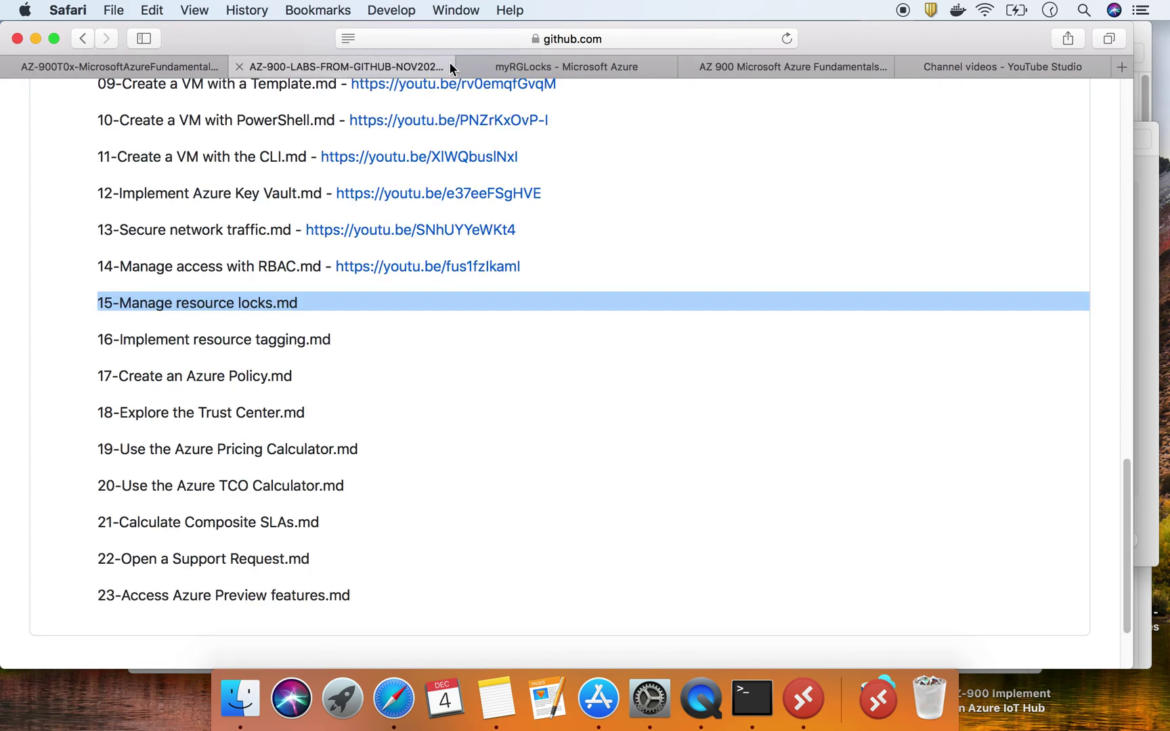
# Open the Locks settings of the myRGLocks resource group in the Azure portal and start adding a lock.
pyautogui.click(541, 67)
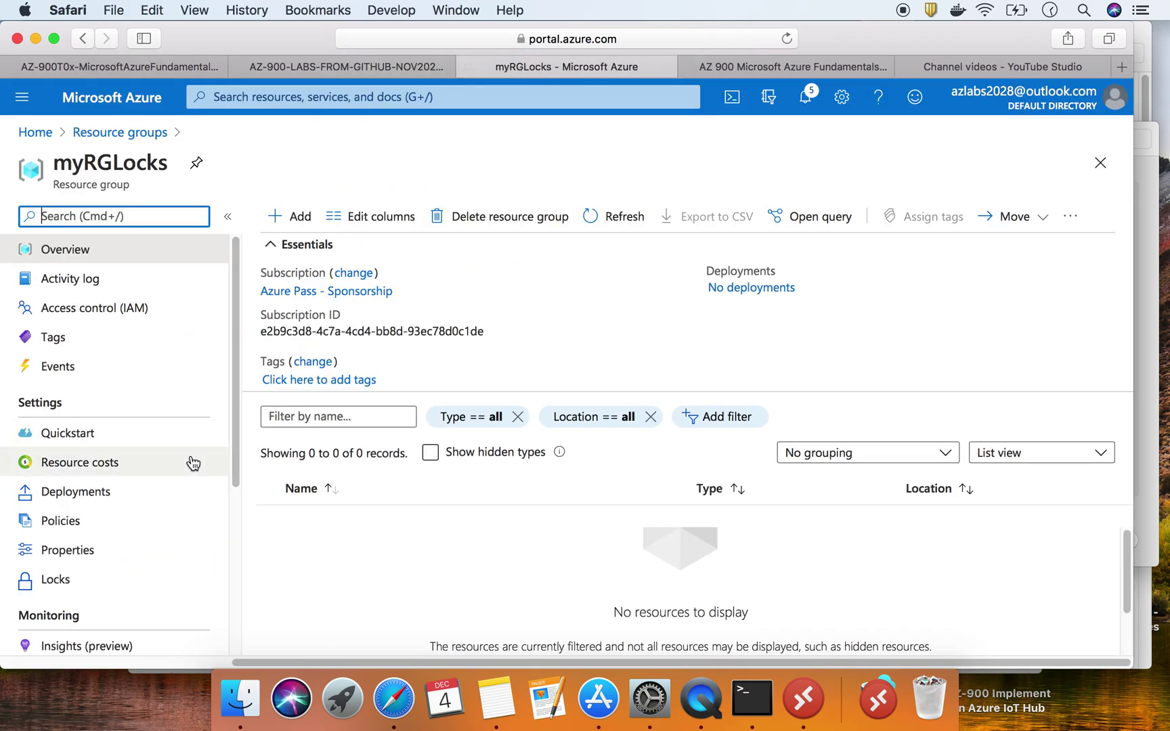
pyautogui.scroll(-2, 193, 463)
pyautogui.scroll(-1, 193, 462)
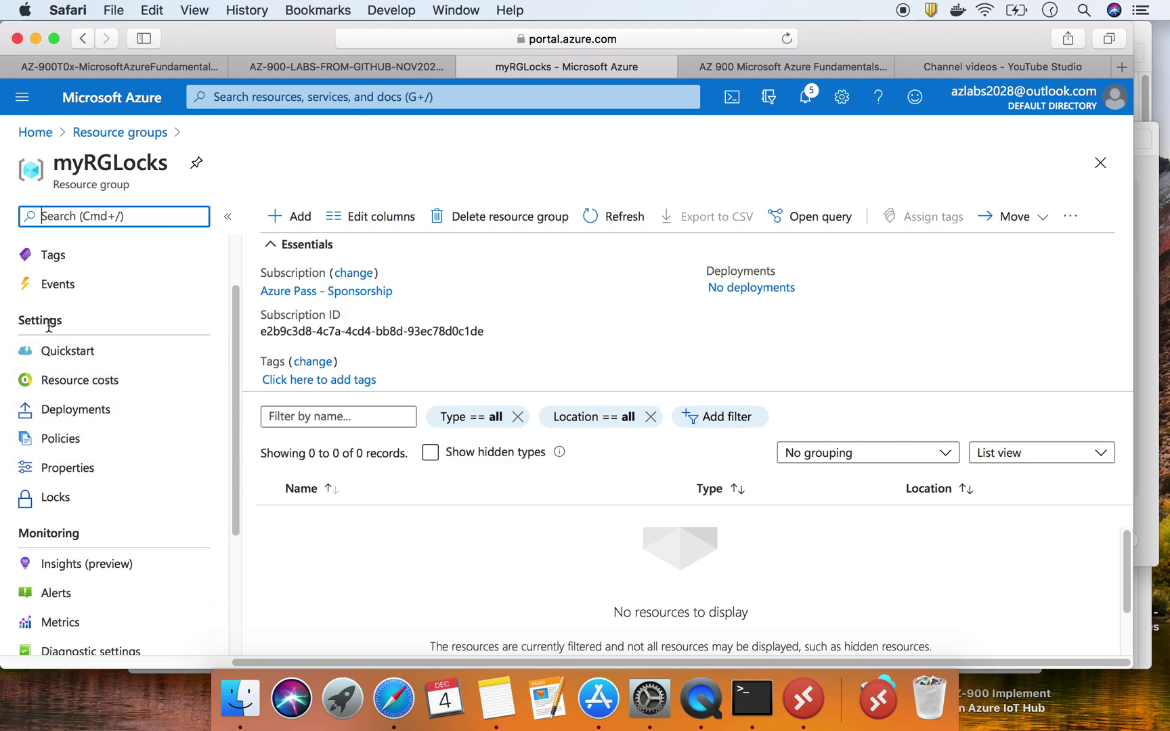
pyautogui.click(81, 499)
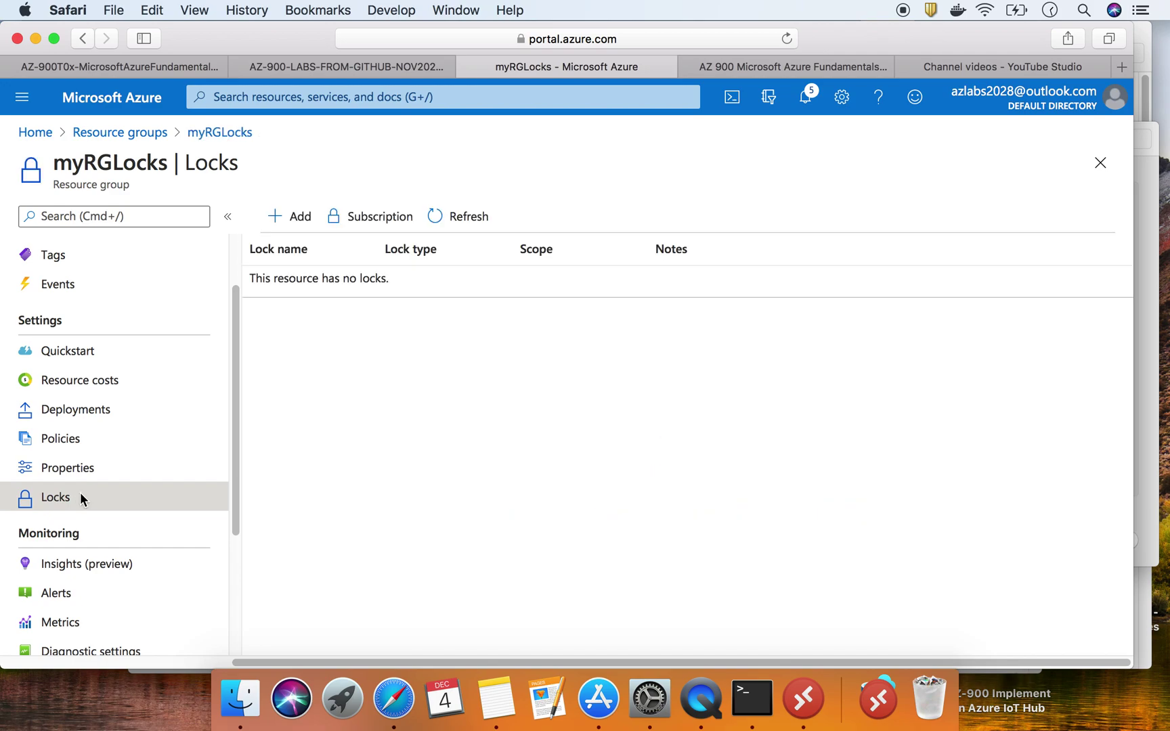
pyautogui.click(296, 227)
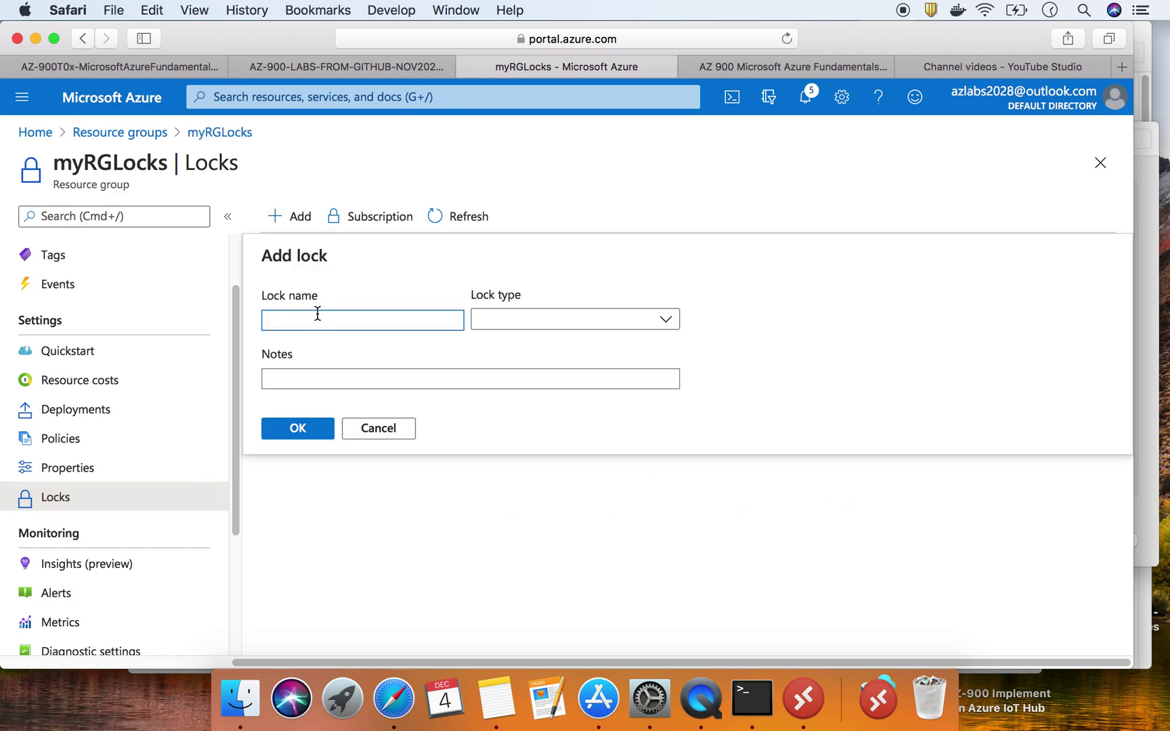
# Look up the lock name and lock type required by step 4 of Task 2 in the walkthrough.
pyautogui.click(109, 68)
pyautogui.scroll(-10, 335, 407)
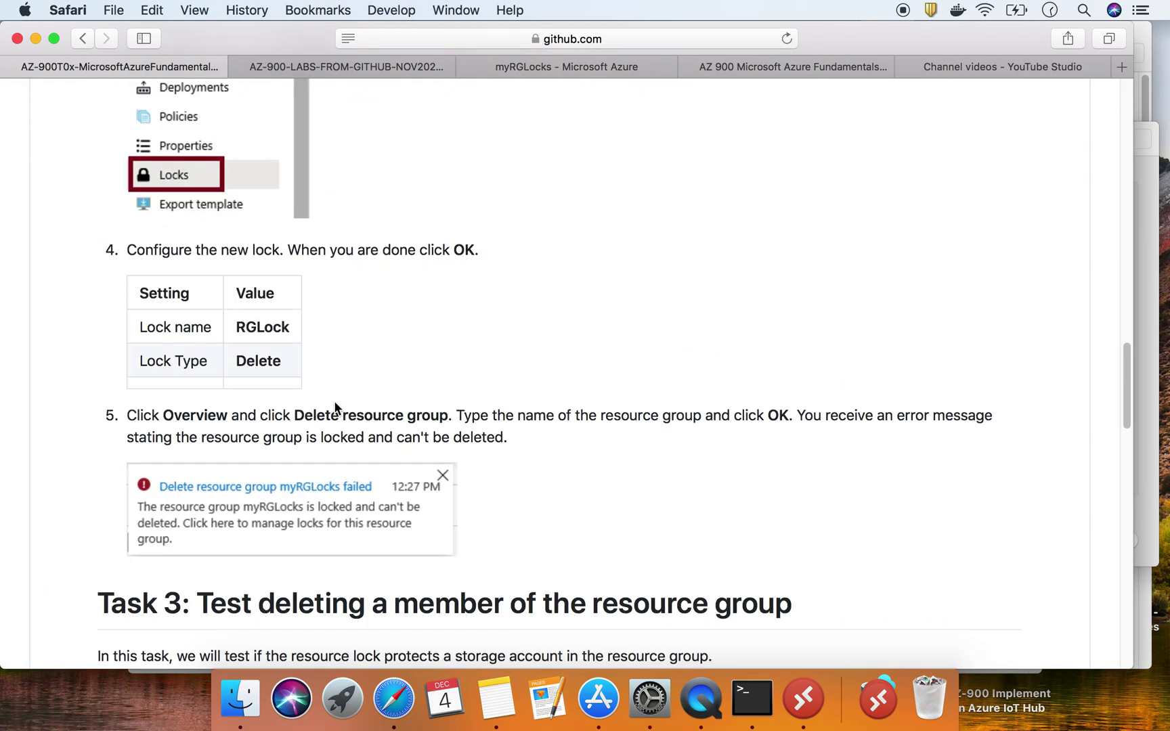
pyautogui.scroll(-2, 334, 402)
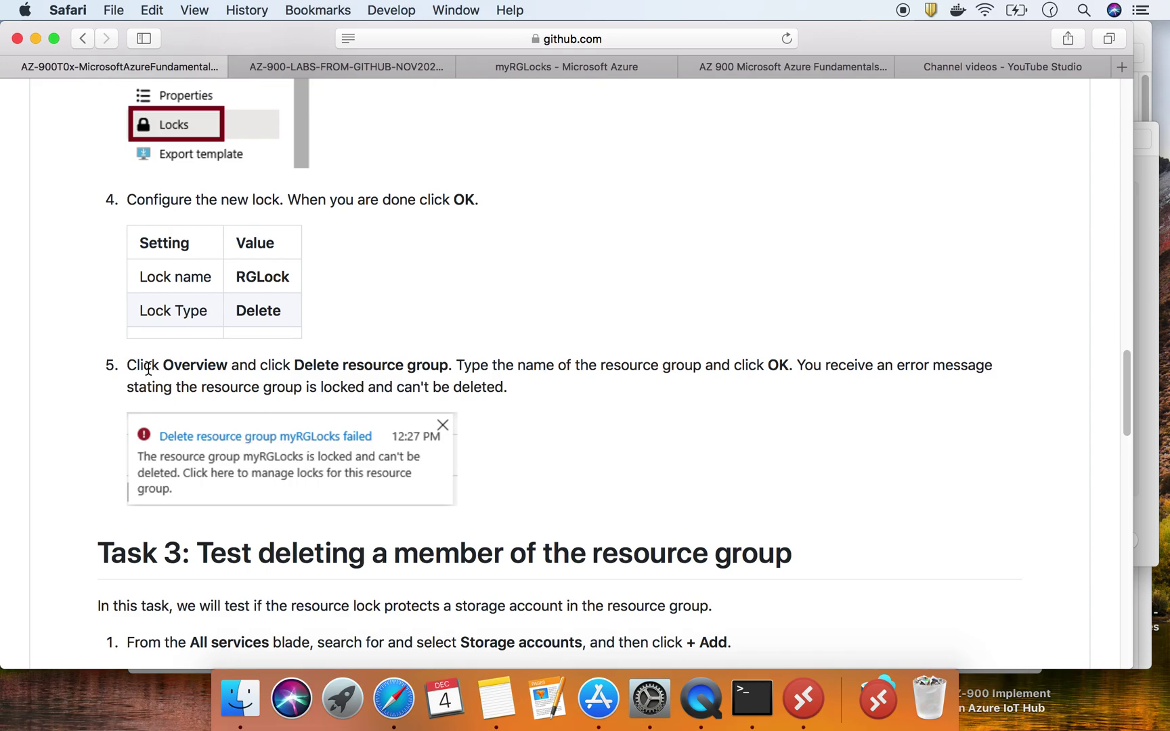
pyautogui.scroll(5, 342, 369)
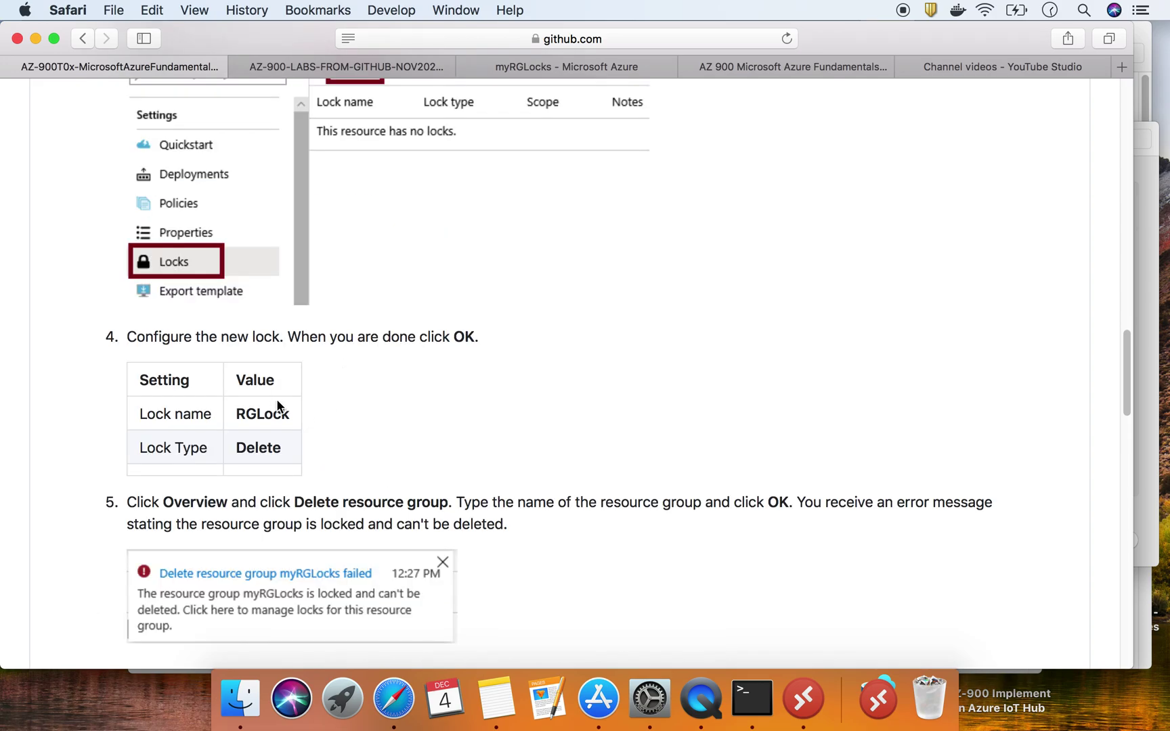
pyautogui.scroll(8, 277, 405)
pyautogui.scroll(-12, 268, 305)
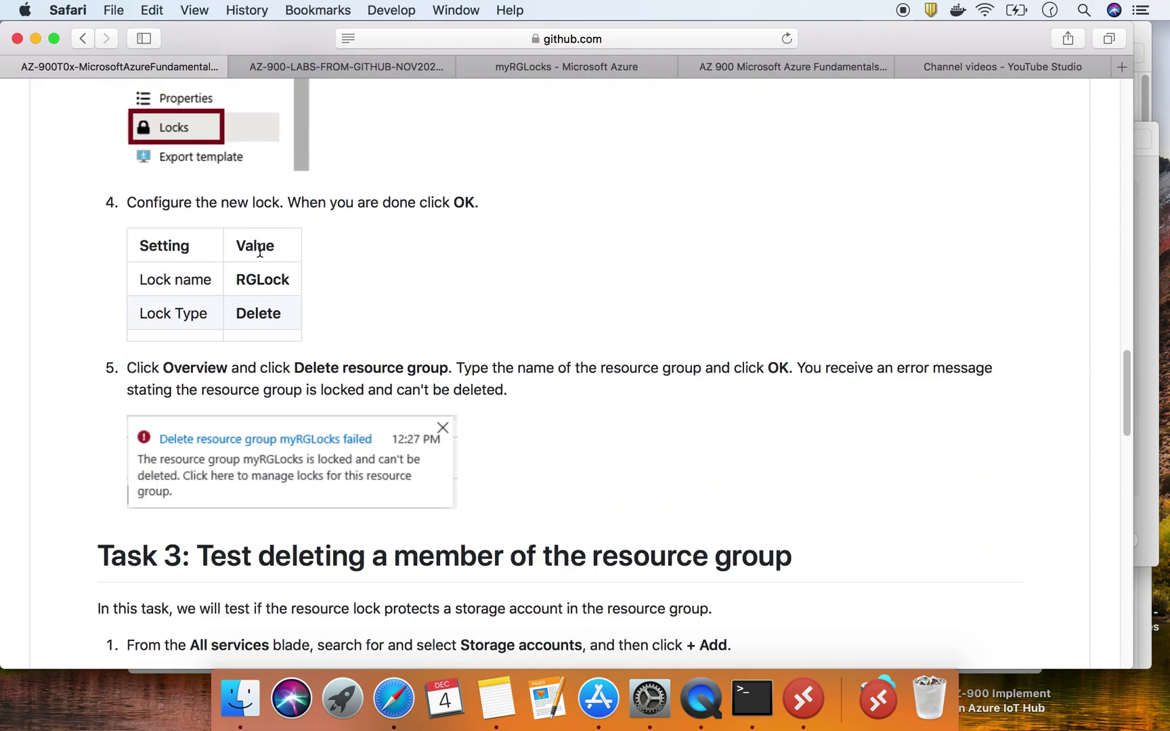
# Copy the lock name from the walkthrough and fill in the new lock with name RGLock and lock type Delete.
pyautogui.doubleClick(278, 280)
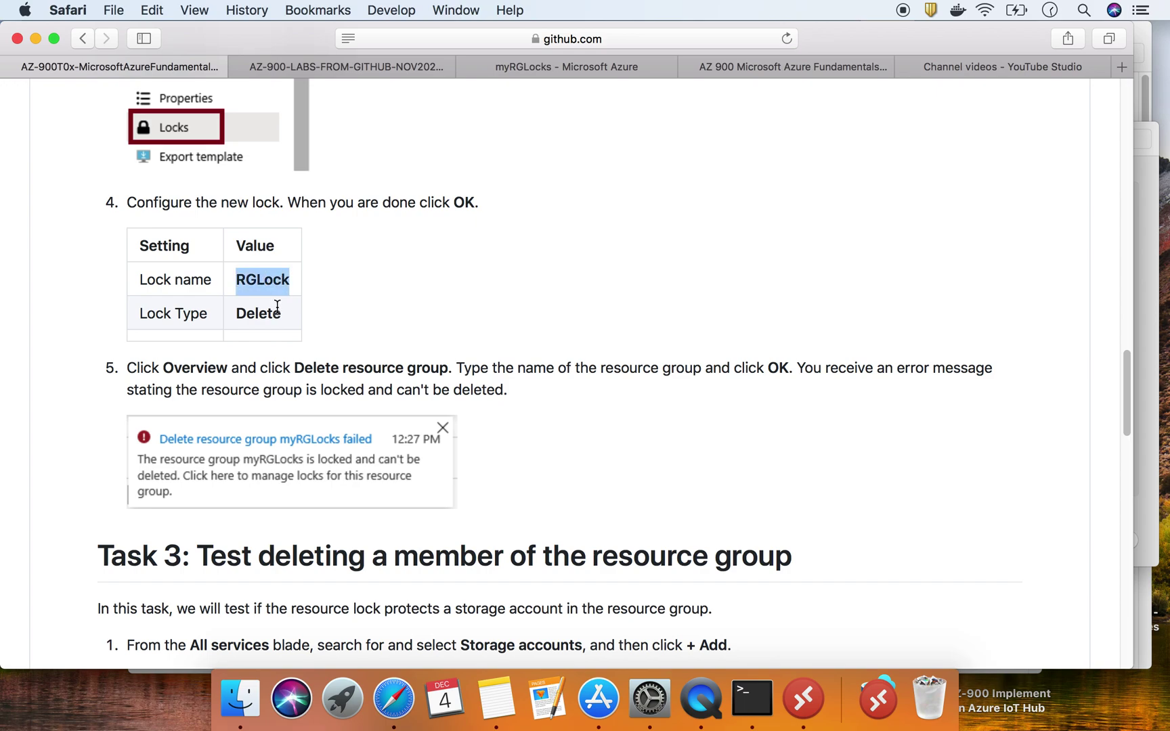
pyautogui.rightClick(280, 280)
pyautogui.click(323, 335)
pyautogui.click(407, 68)
pyautogui.click(608, 76)
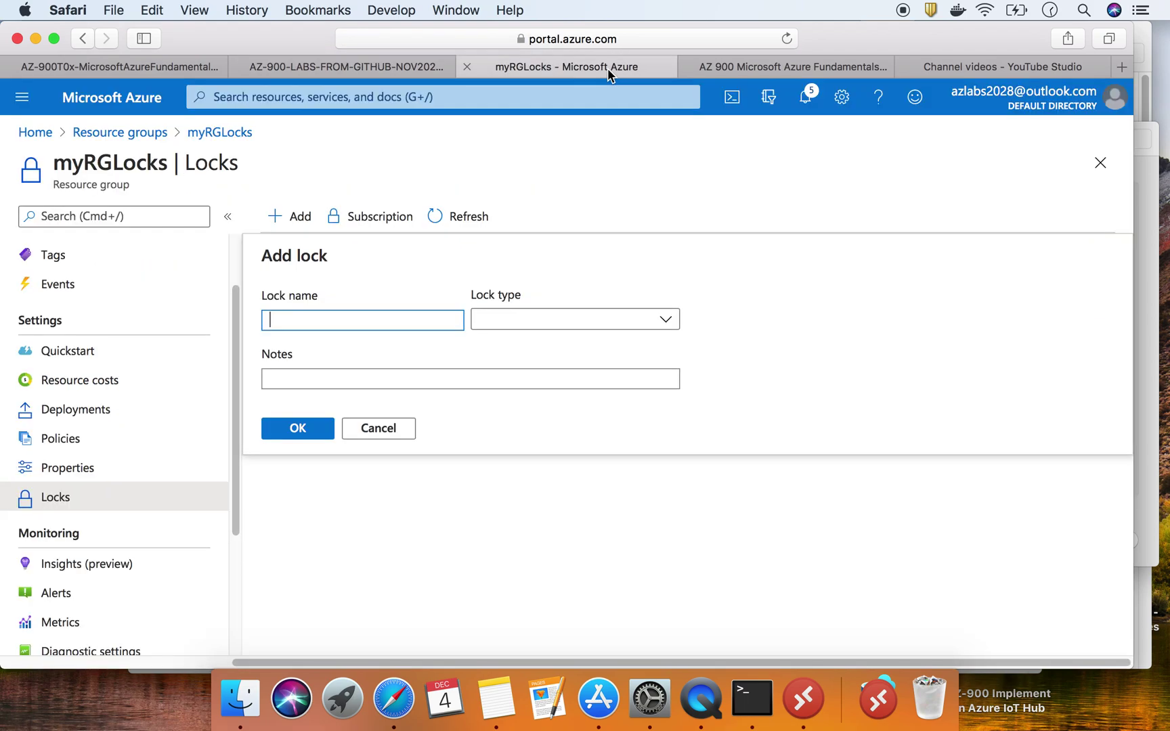
pyautogui.click(527, 331)
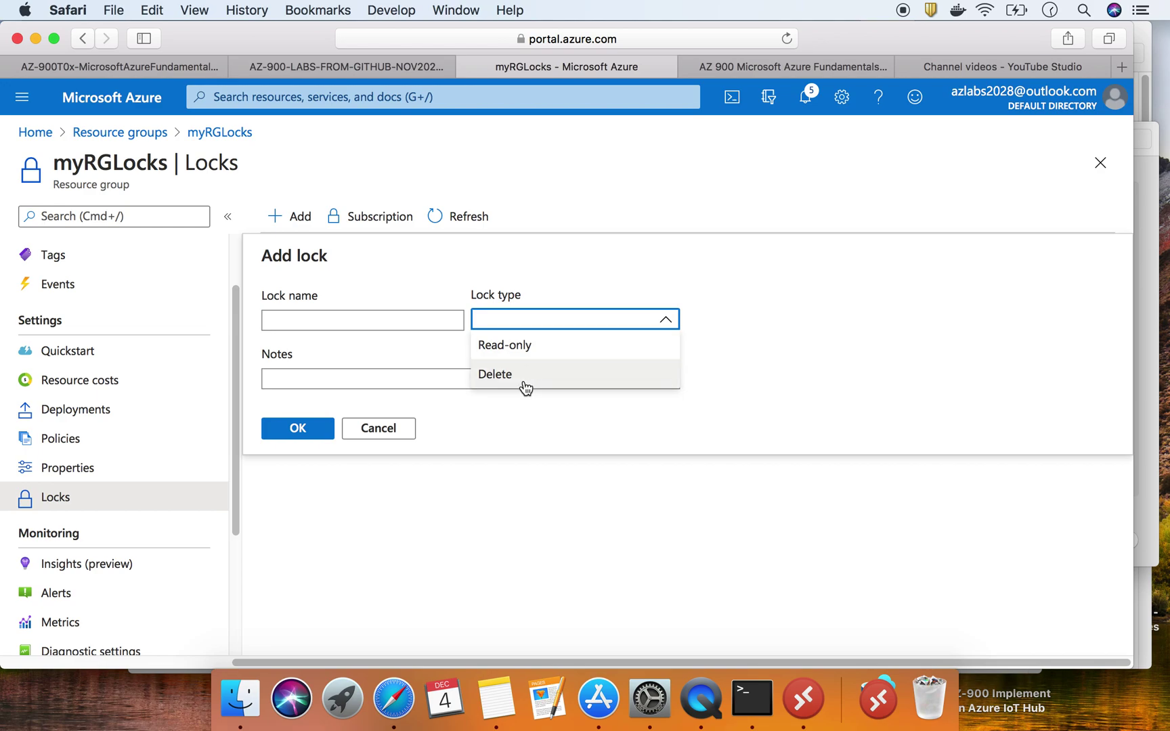
pyautogui.click(299, 318)
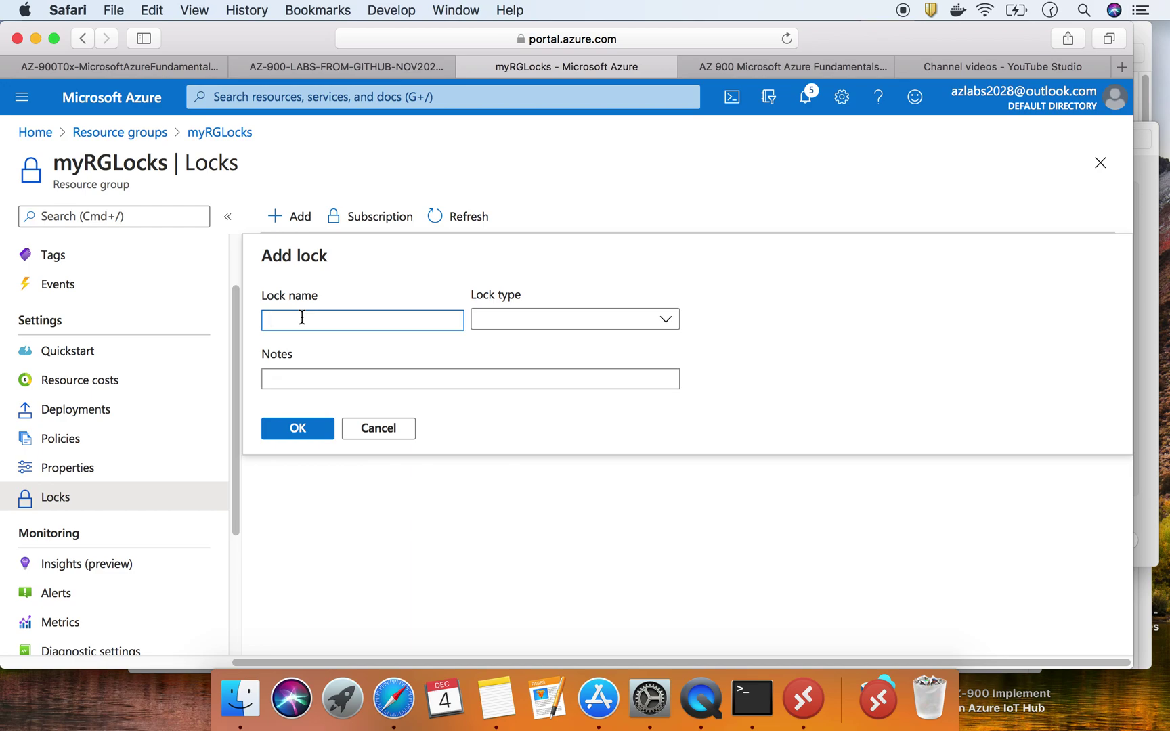
pyautogui.write('RGLock')
pyautogui.click(506, 318)
pyautogui.click(515, 371)
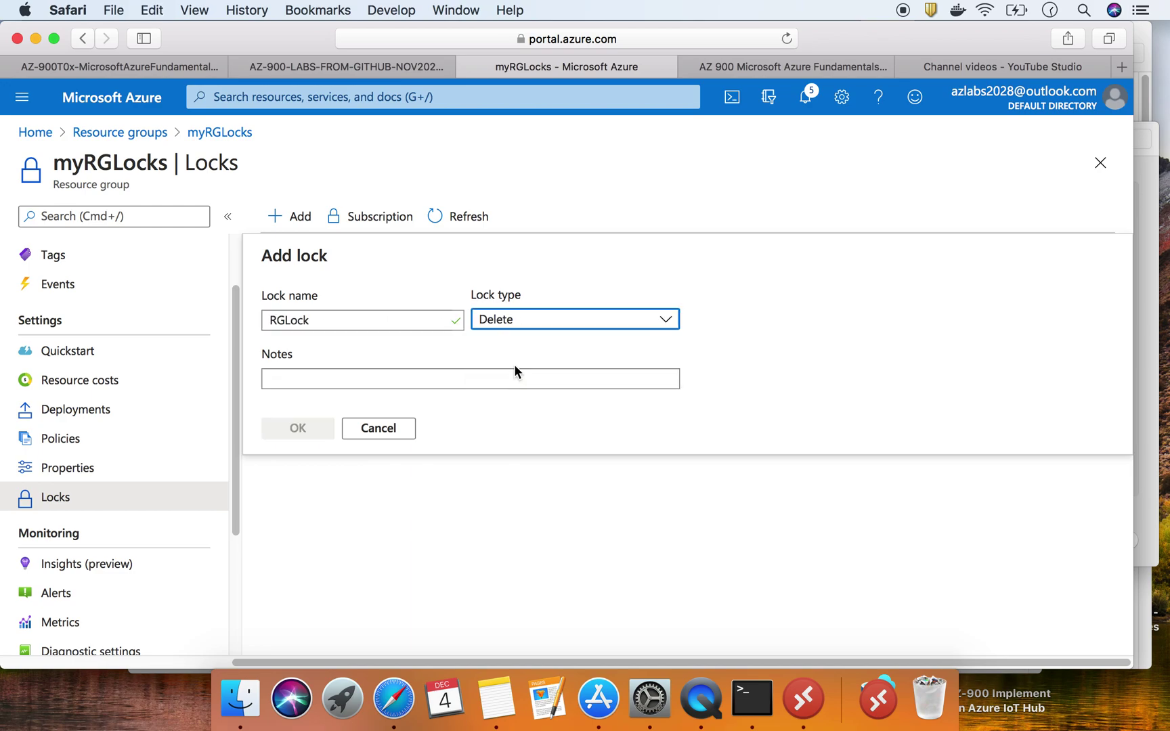
pyautogui.click(349, 380)
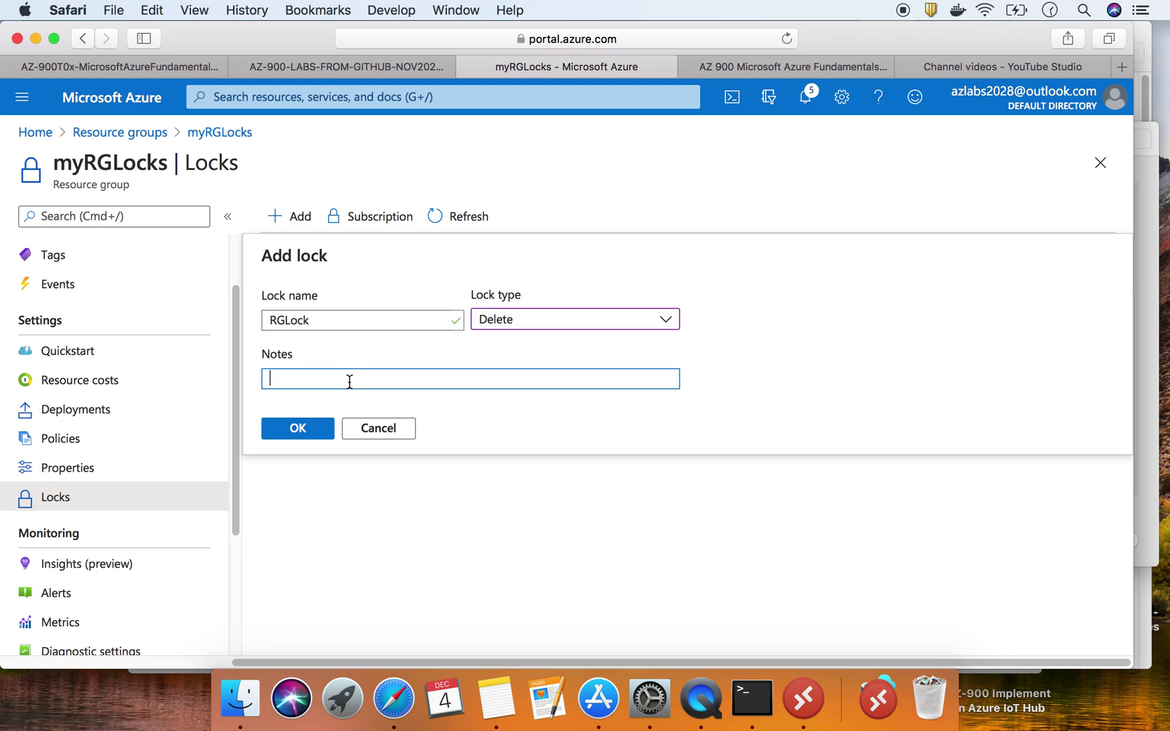
pyautogui.click(531, 321)
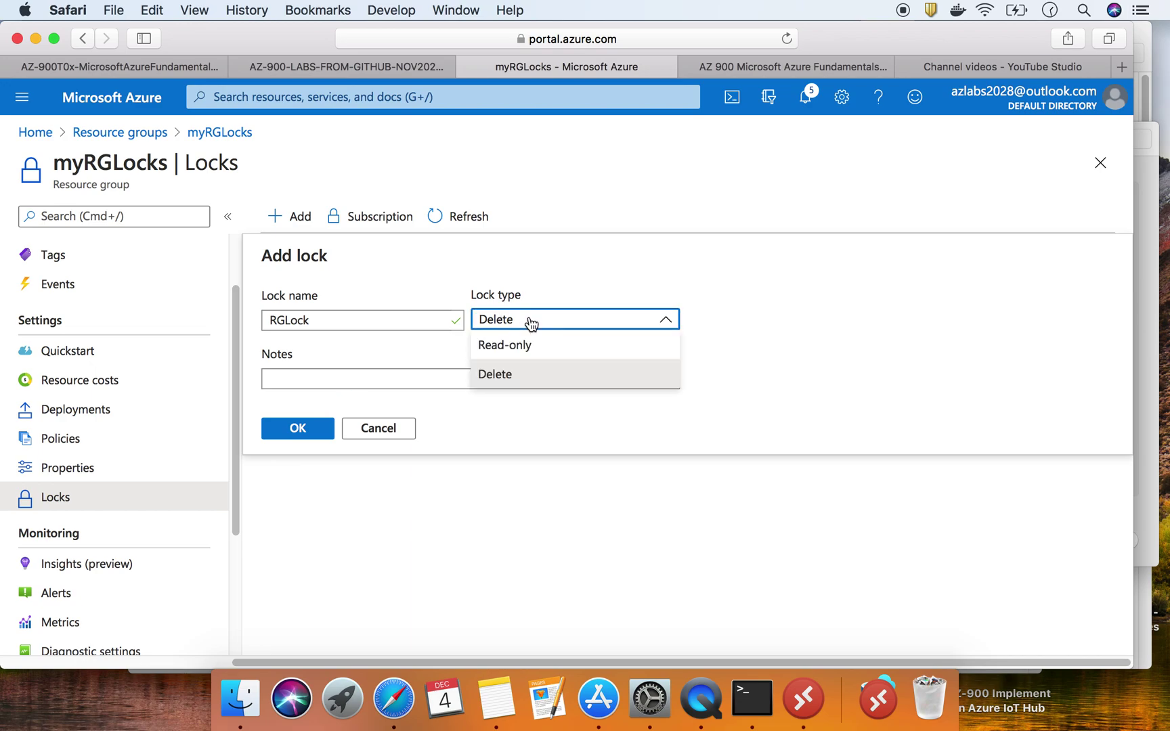
pyautogui.click(537, 279)
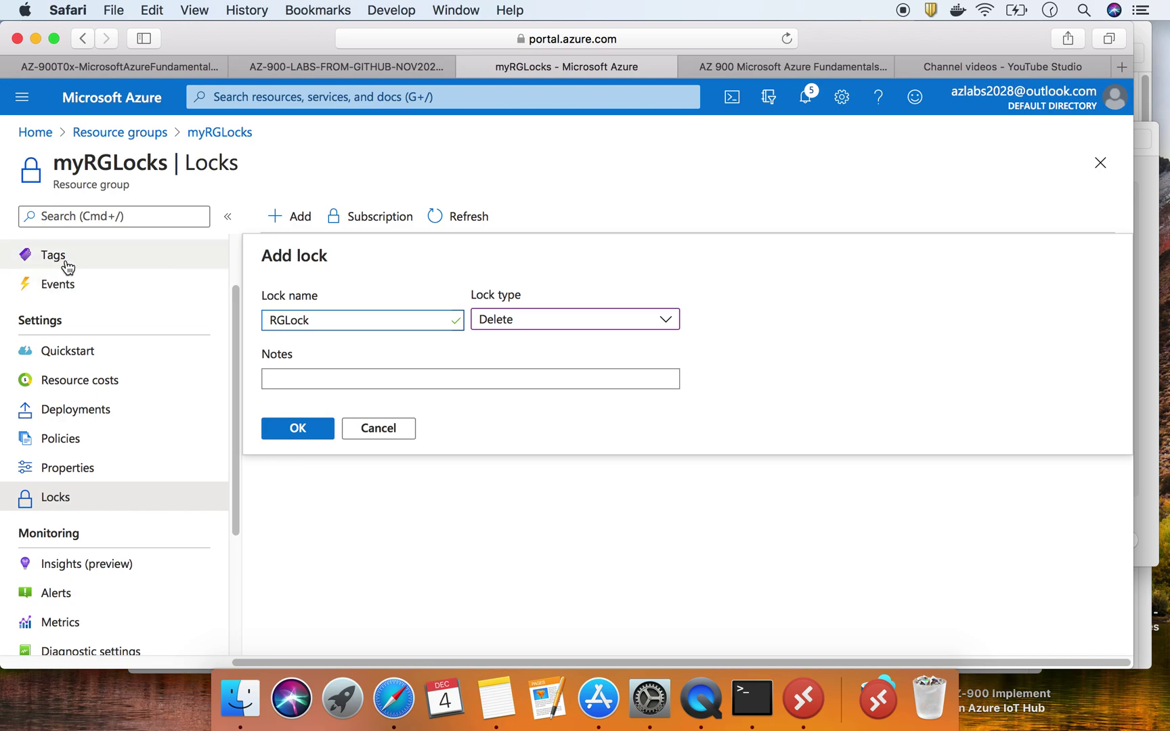
# Return to the myRGLocks resource group overview, reload the page and try to add a resource.
pyautogui.click(207, 133)
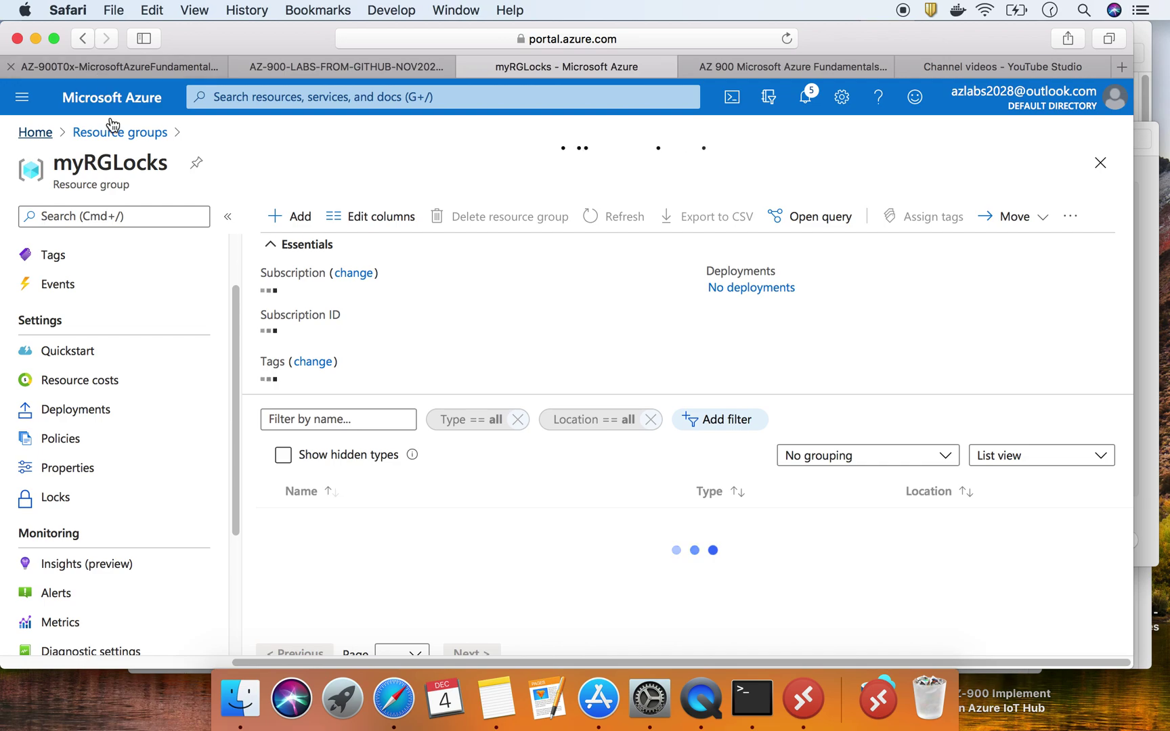
pyautogui.click(787, 38)
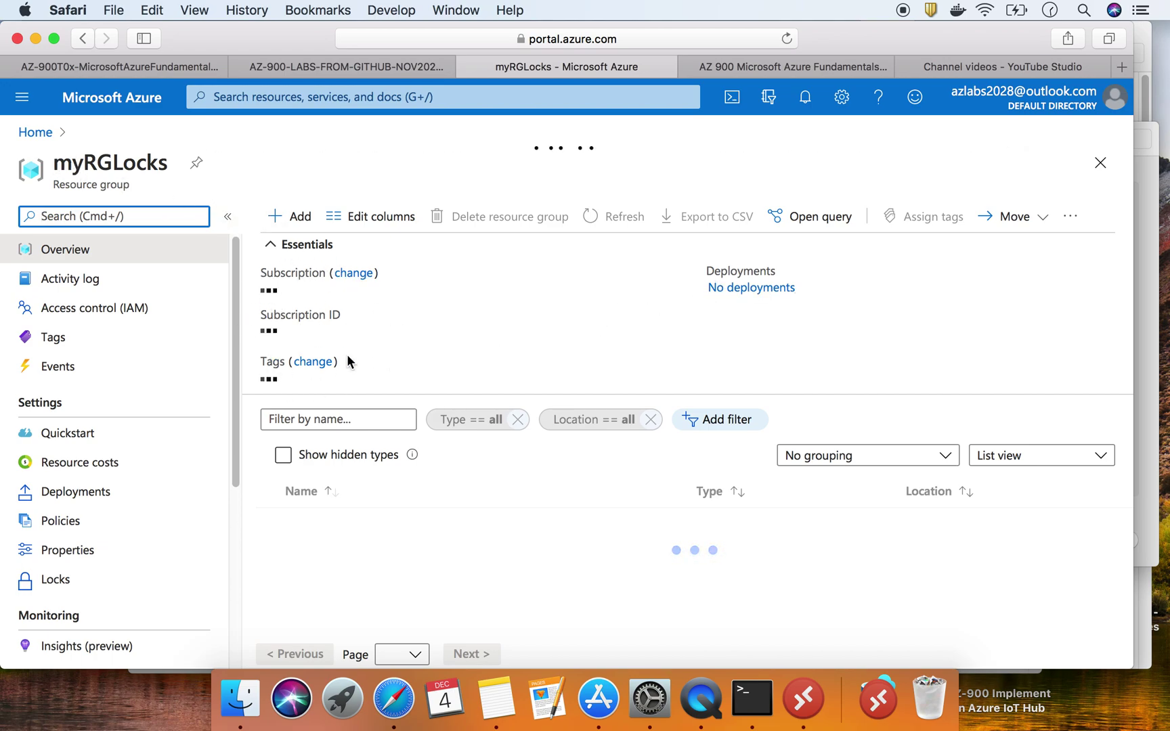
pyautogui.click(296, 222)
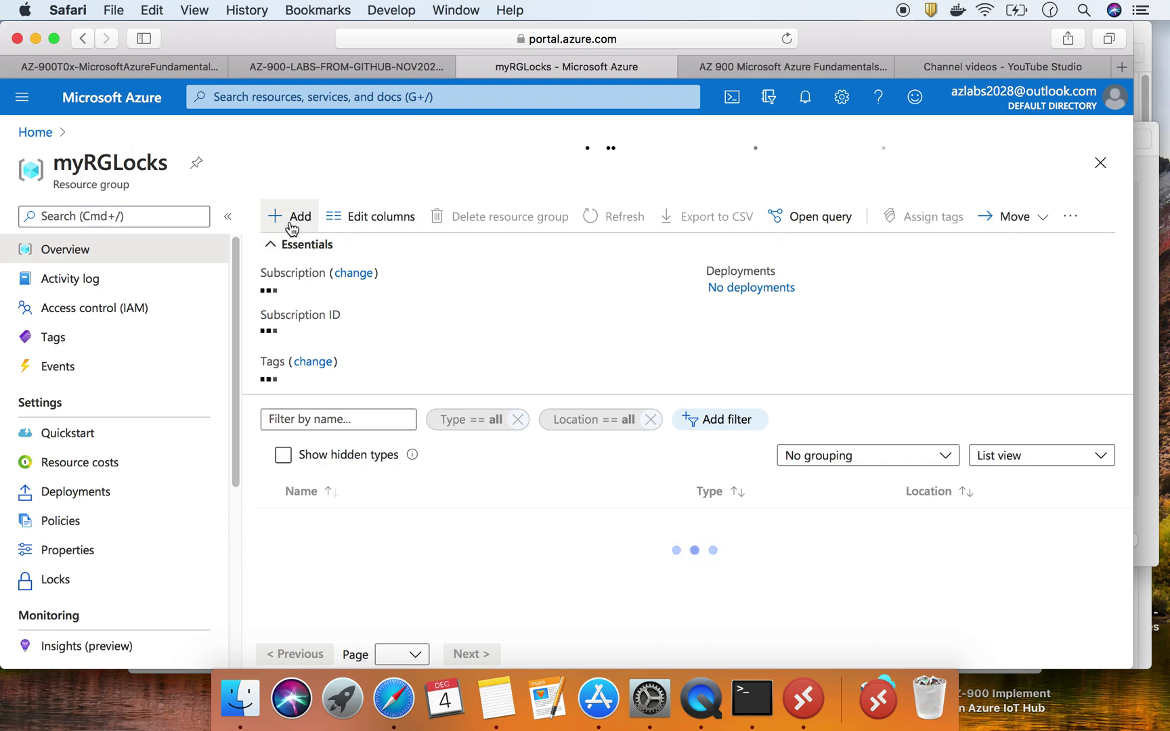
# Search the portal for "ipadd" and open the Public IP addresses service.
pyautogui.click(394, 103)
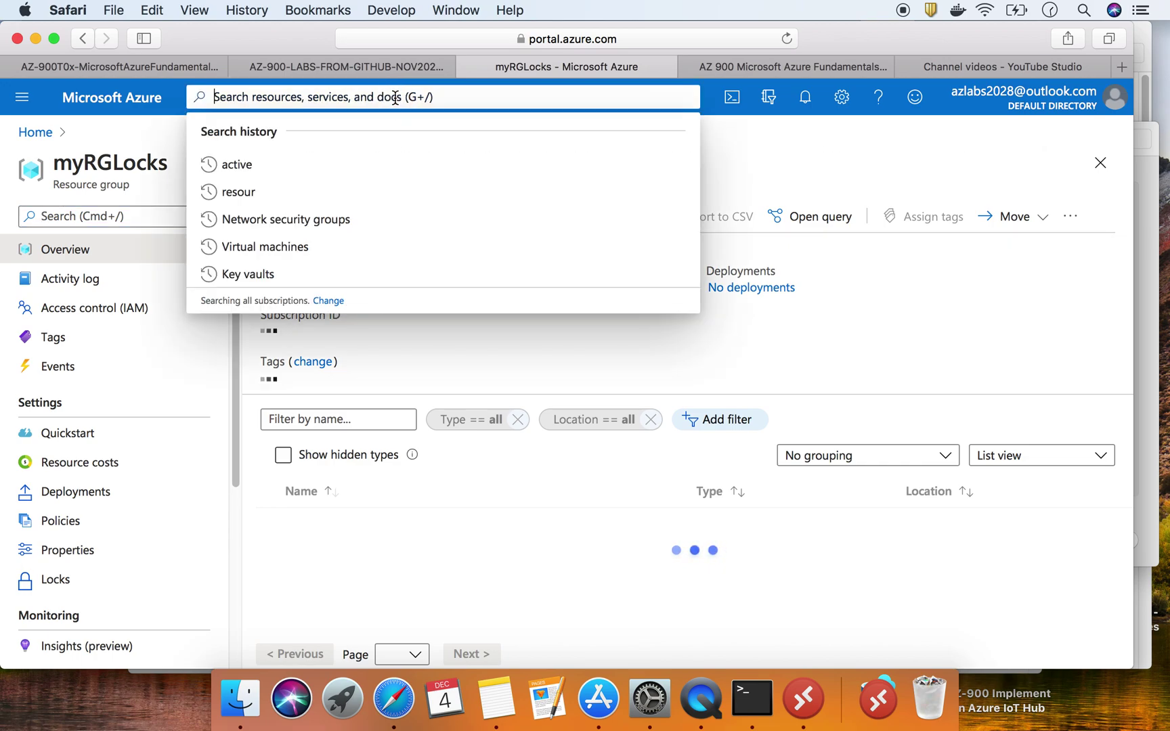
pyautogui.write('ipadd')
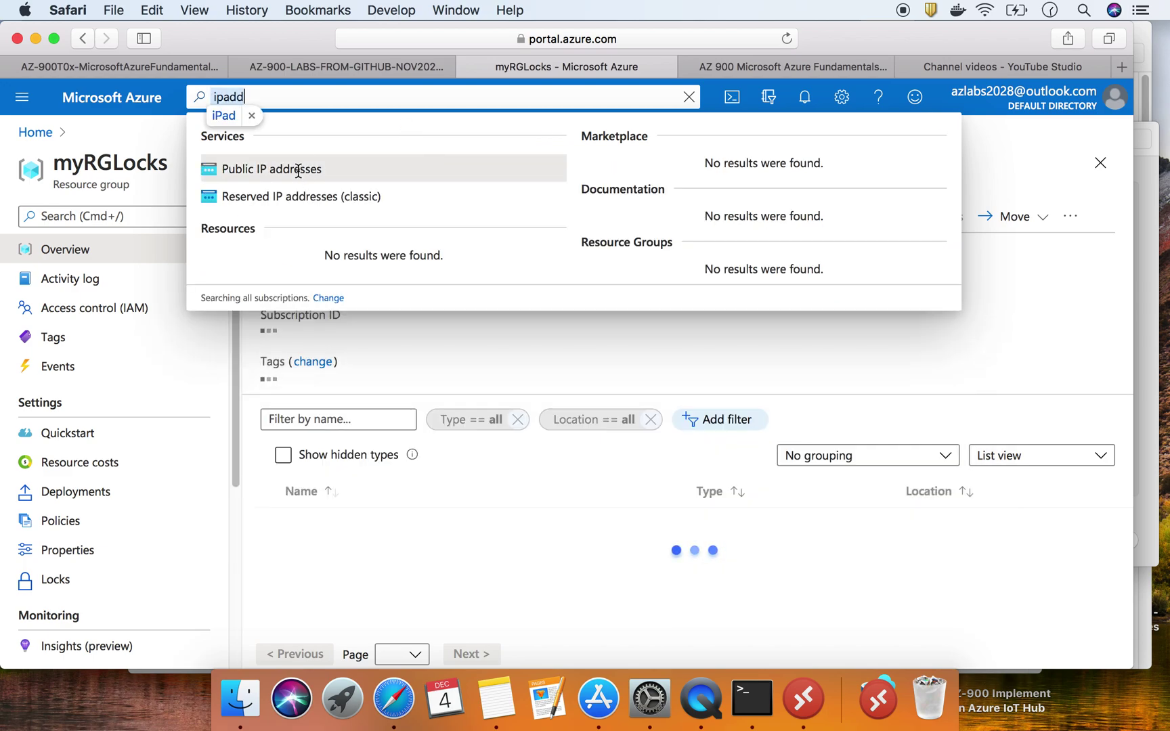
pyautogui.click(299, 172)
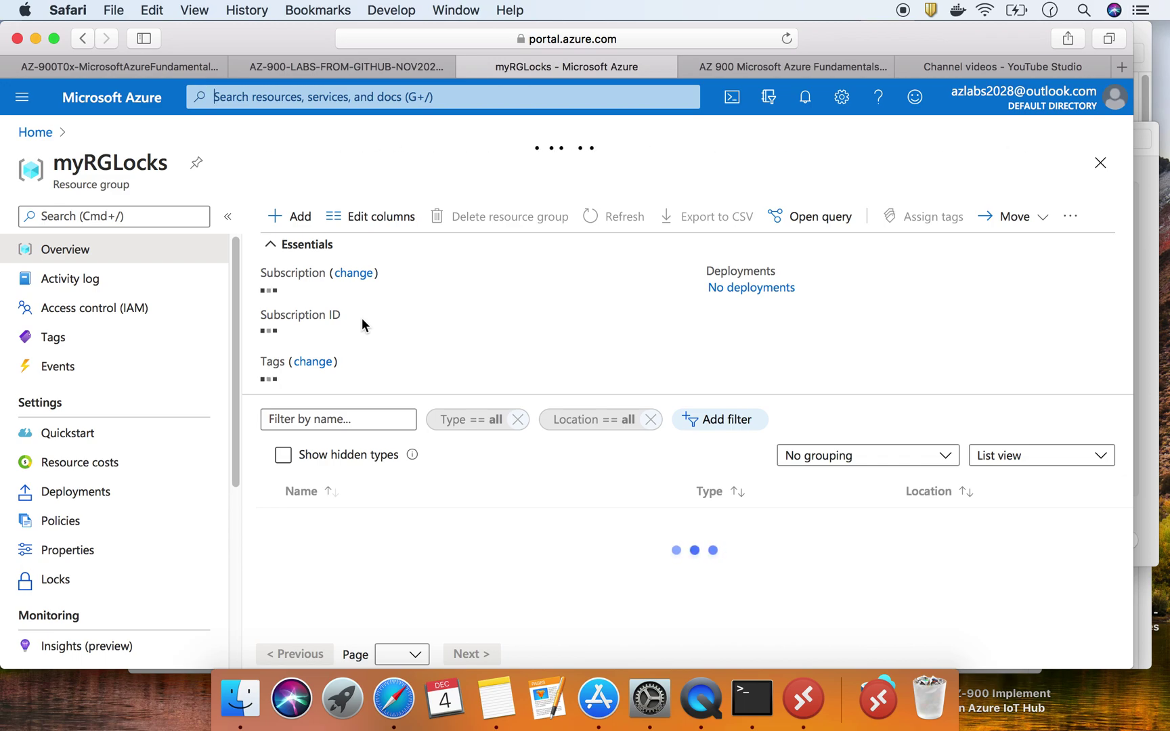
# Following step 1 of Task 3 in the walkthrough, open Storage accounts in the Azure portal and start creating a storage account.
pyautogui.click(156, 67)
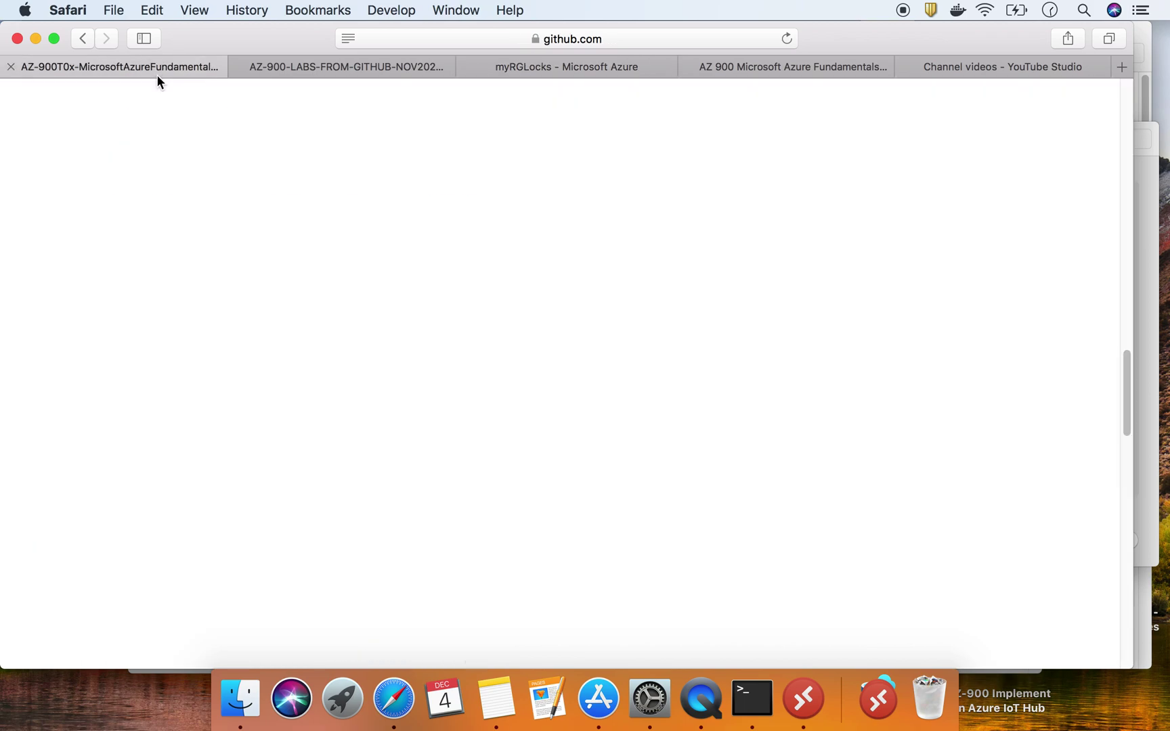
pyautogui.scroll(-5, 569, 474)
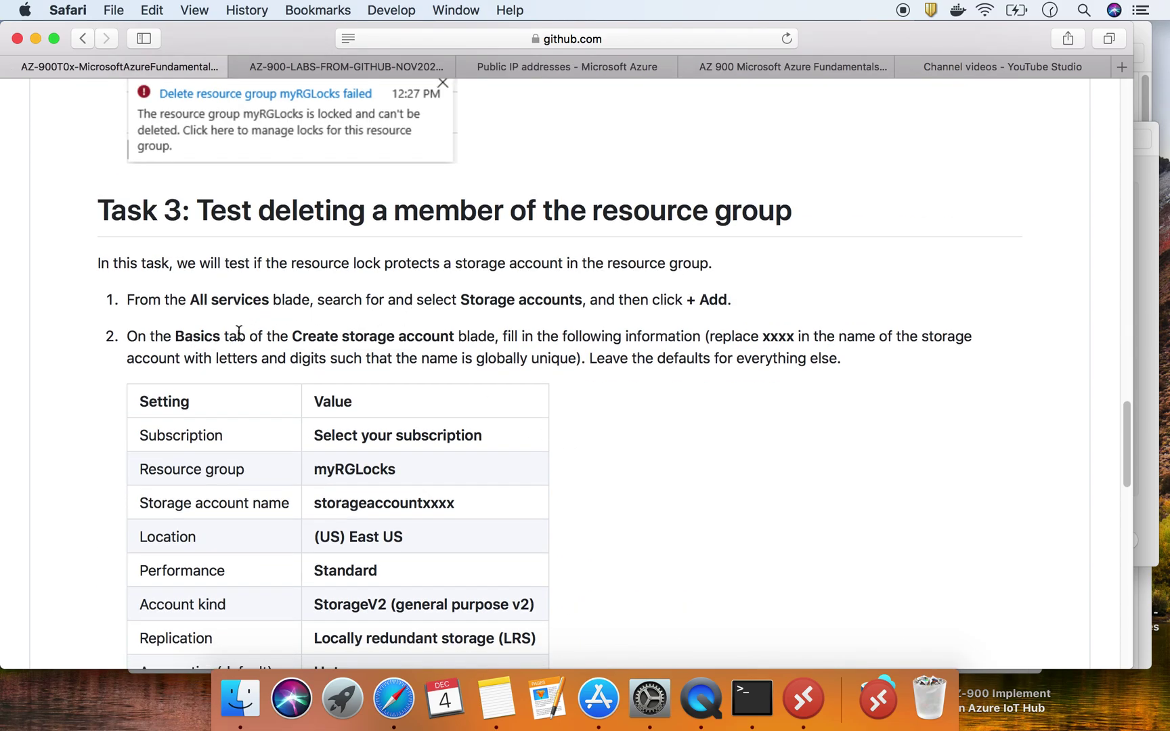
pyautogui.tripleClick(493, 296)
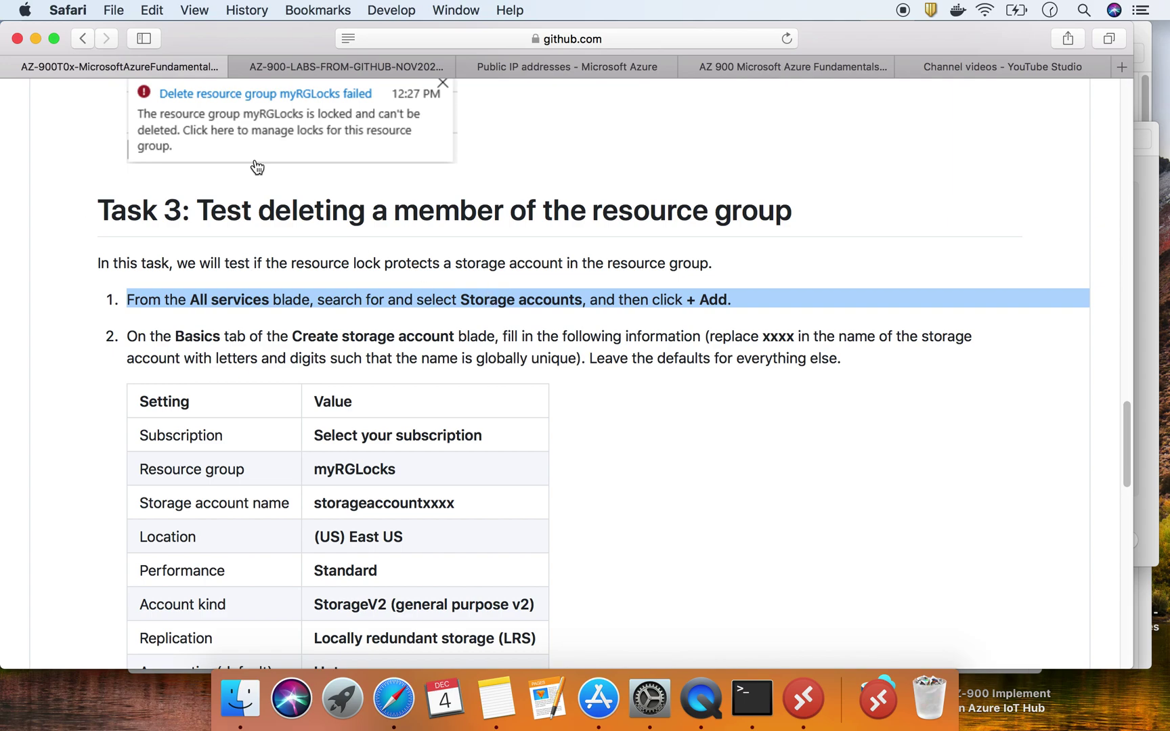
pyautogui.click(516, 64)
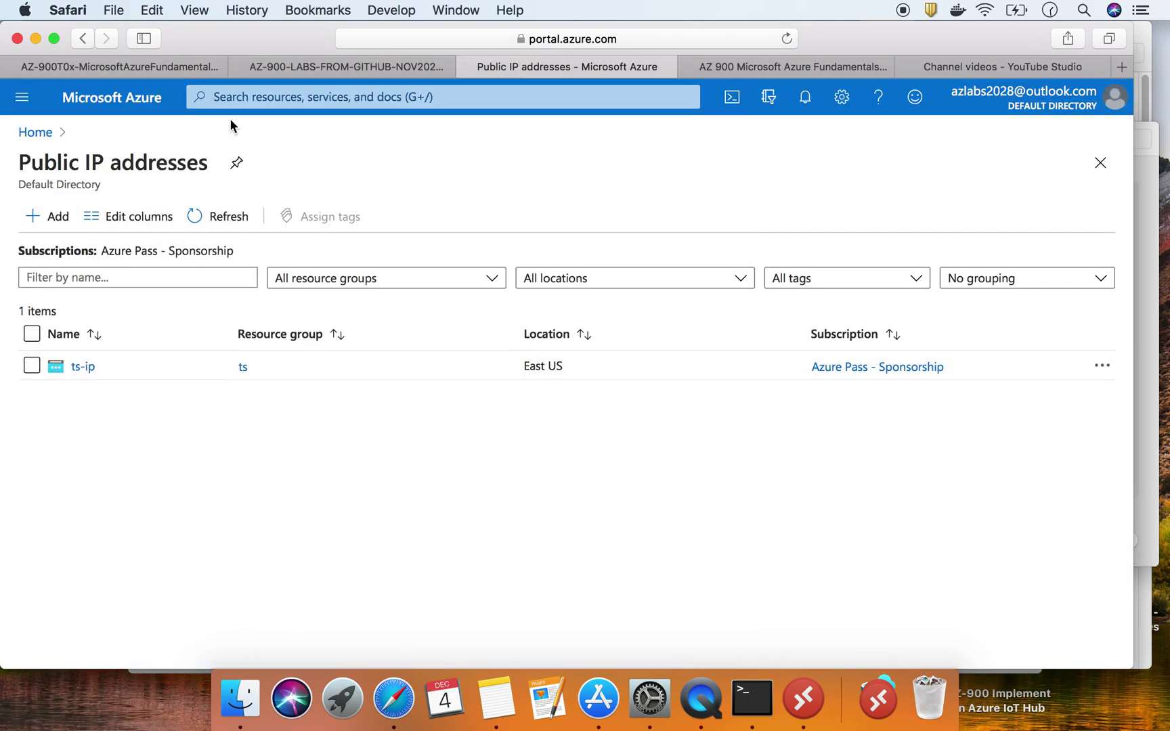
pyautogui.click(251, 101)
pyautogui.write('storage')
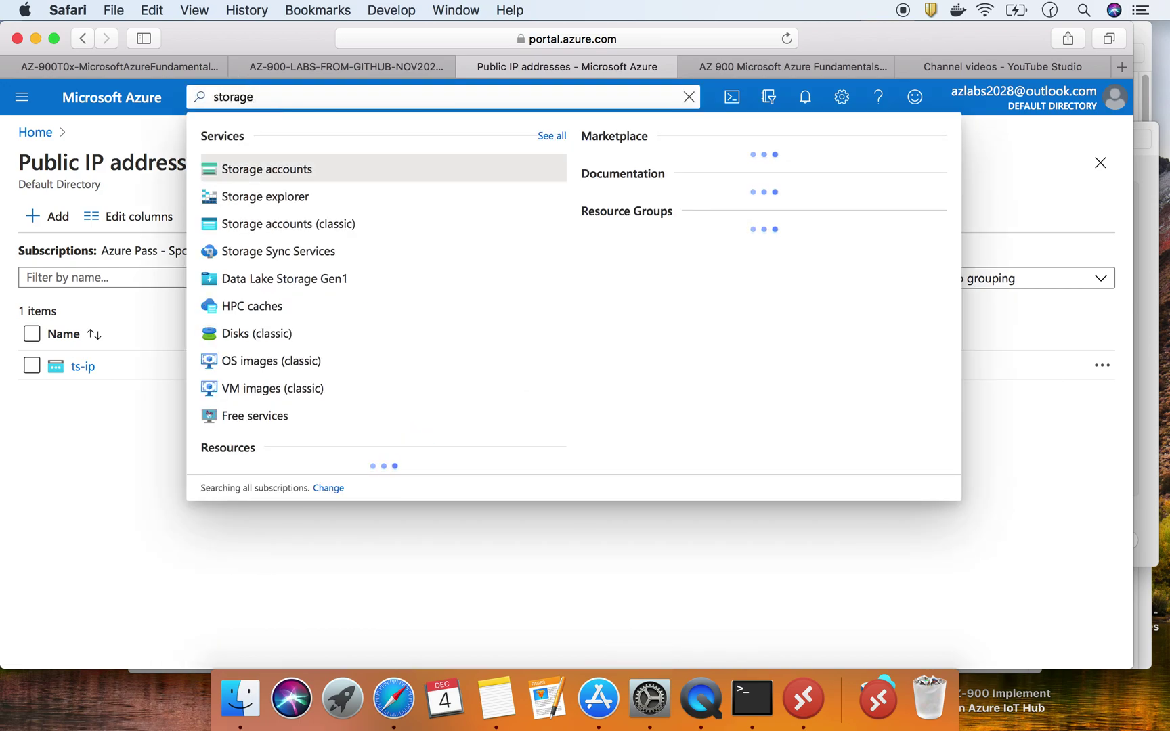
pyautogui.click(251, 169)
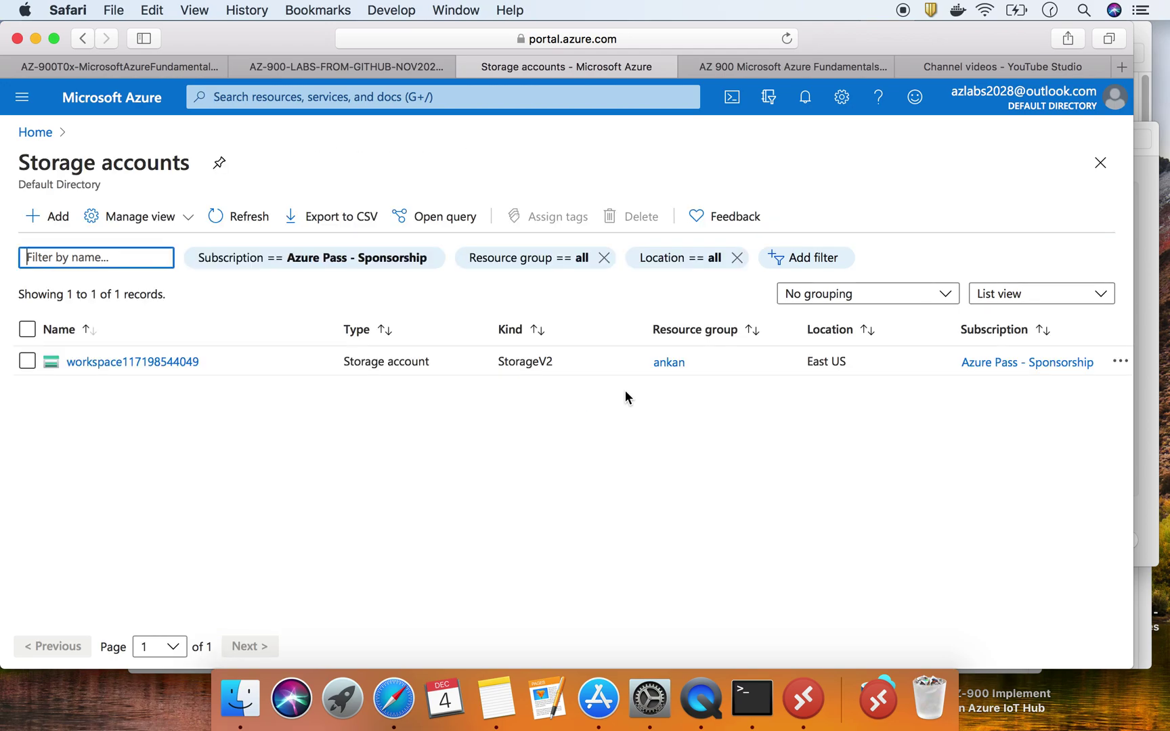
pyautogui.click(51, 218)
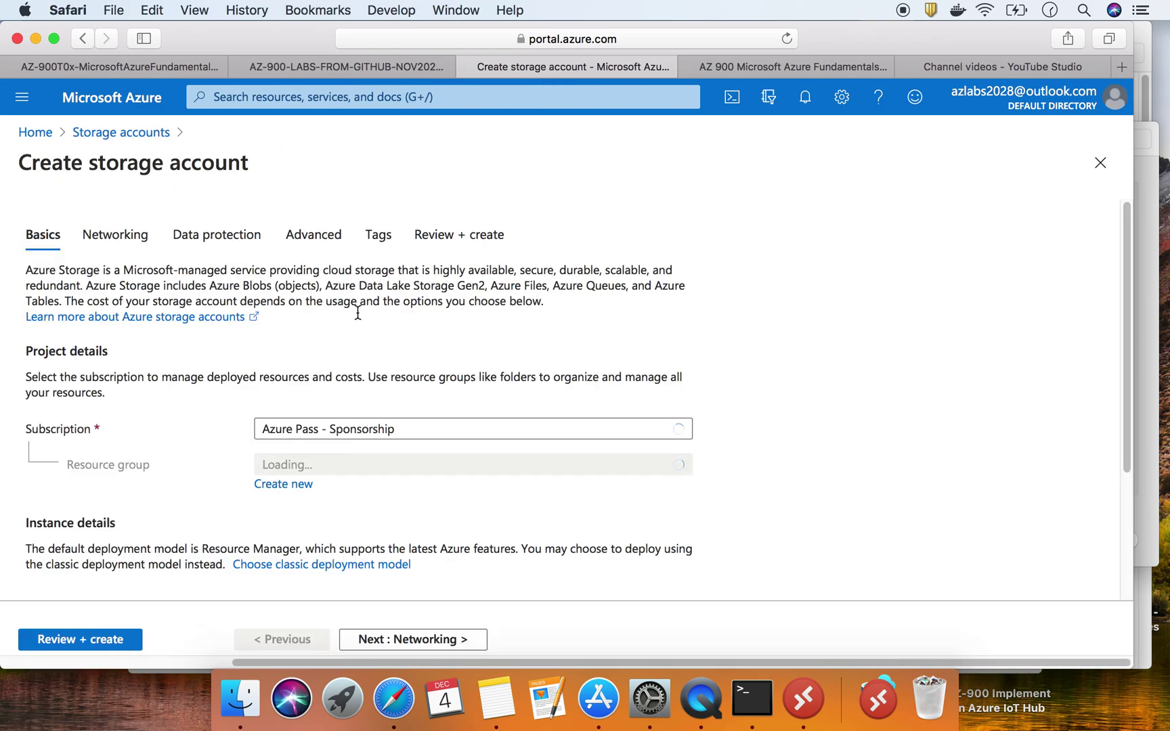
# Create a storage account named storagetestlock in the myRGLocks resource group, keeping the default location, performance, account kind and replication.
pyautogui.click(311, 467)
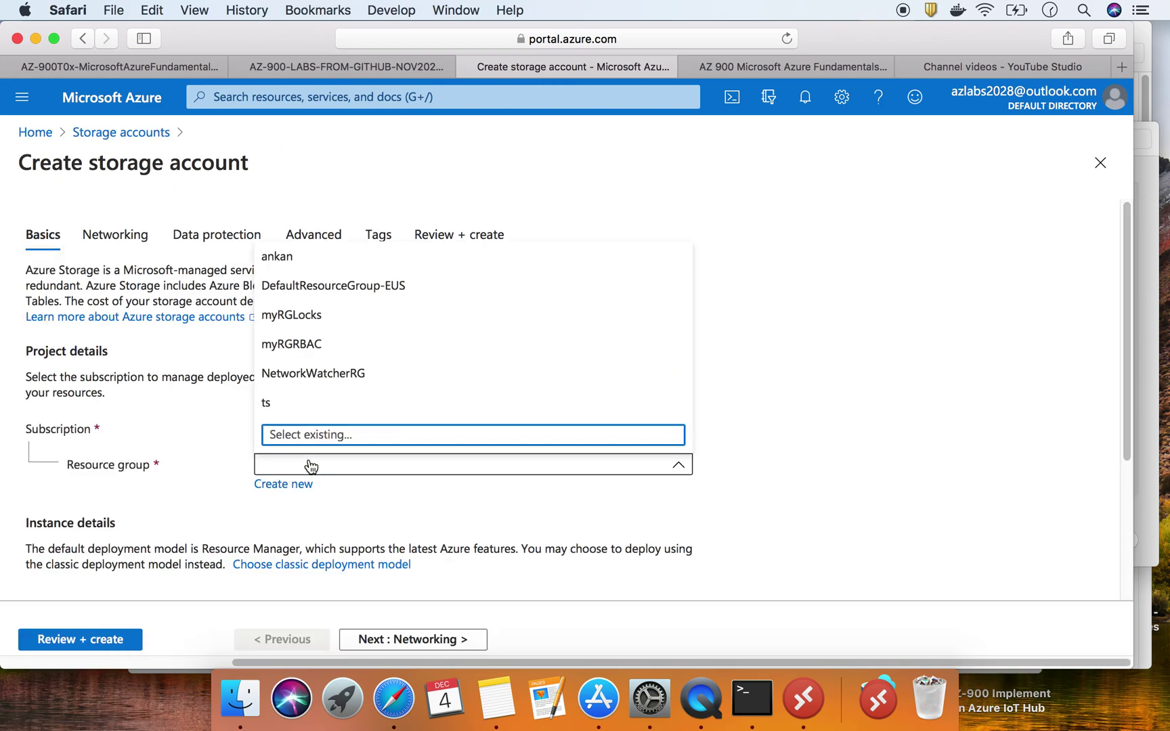
pyautogui.click(296, 317)
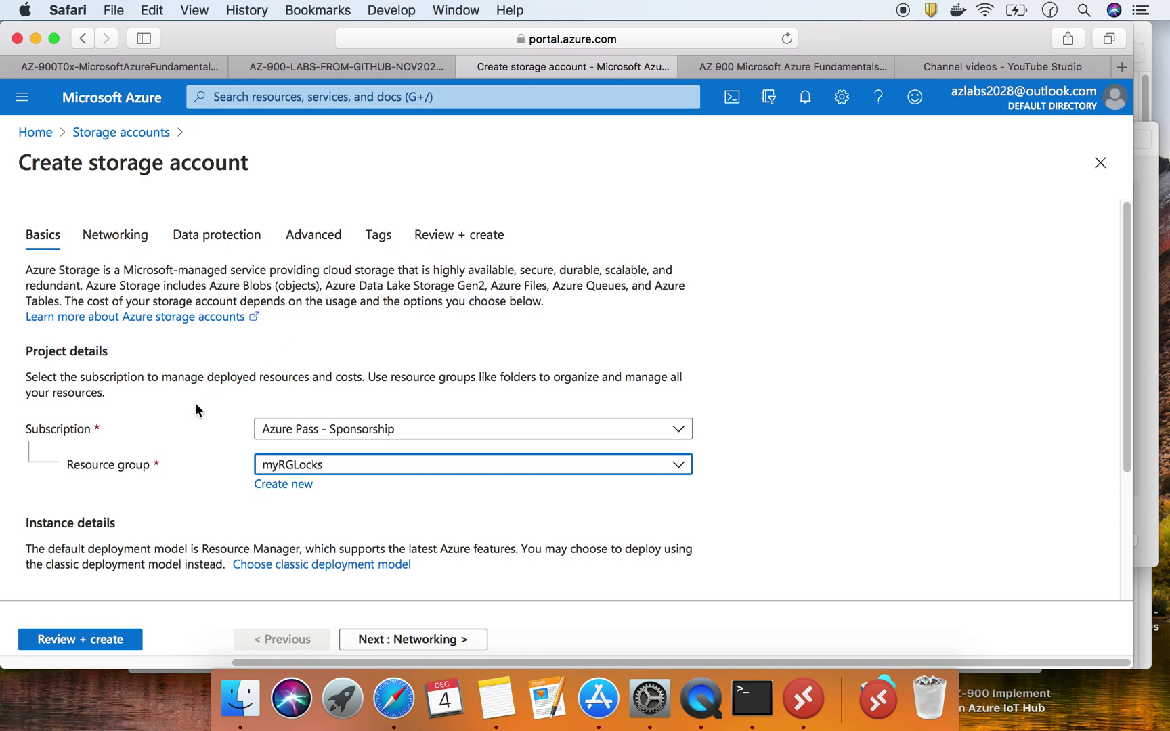
pyautogui.scroll(-3, 291, 472)
pyautogui.click(292, 487)
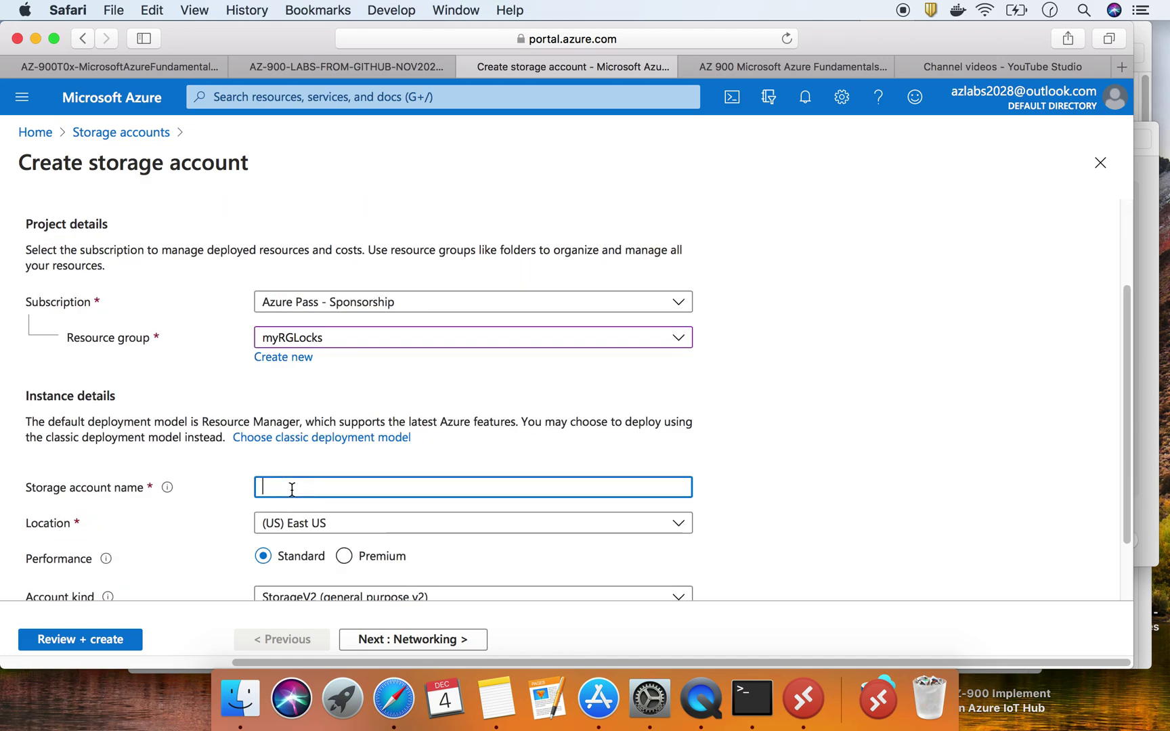
pyautogui.write('storagetestlock')
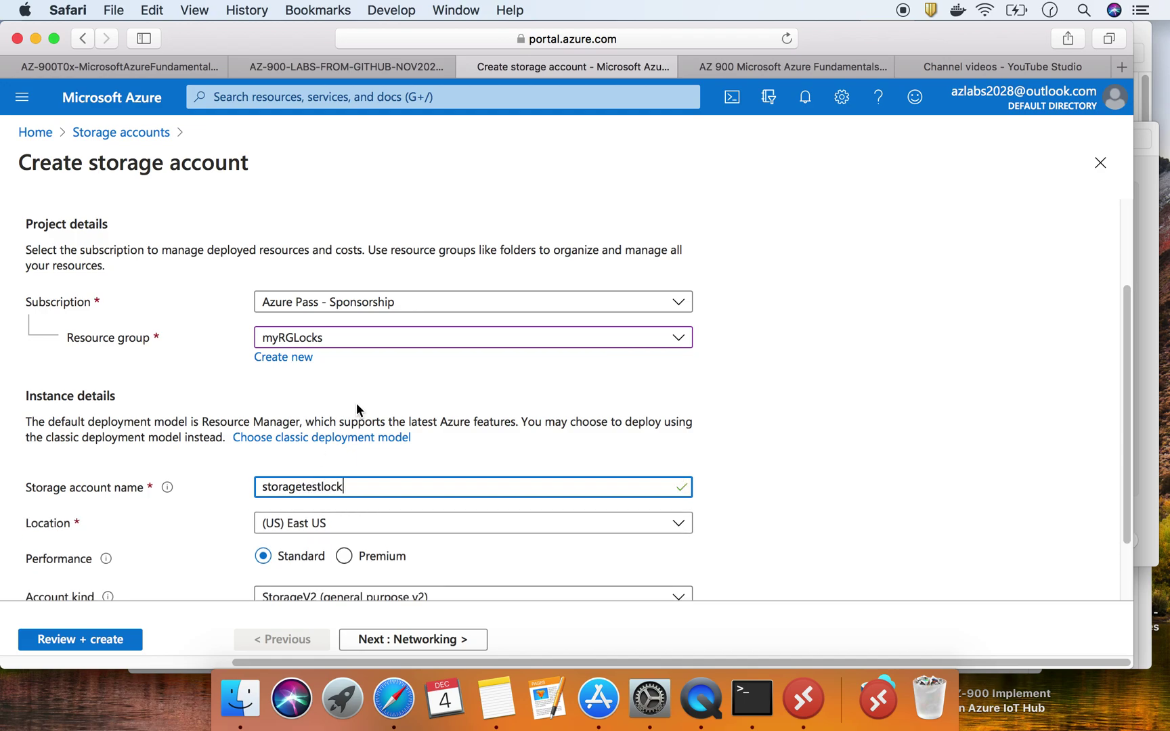
pyautogui.scroll(-2, 687, 486)
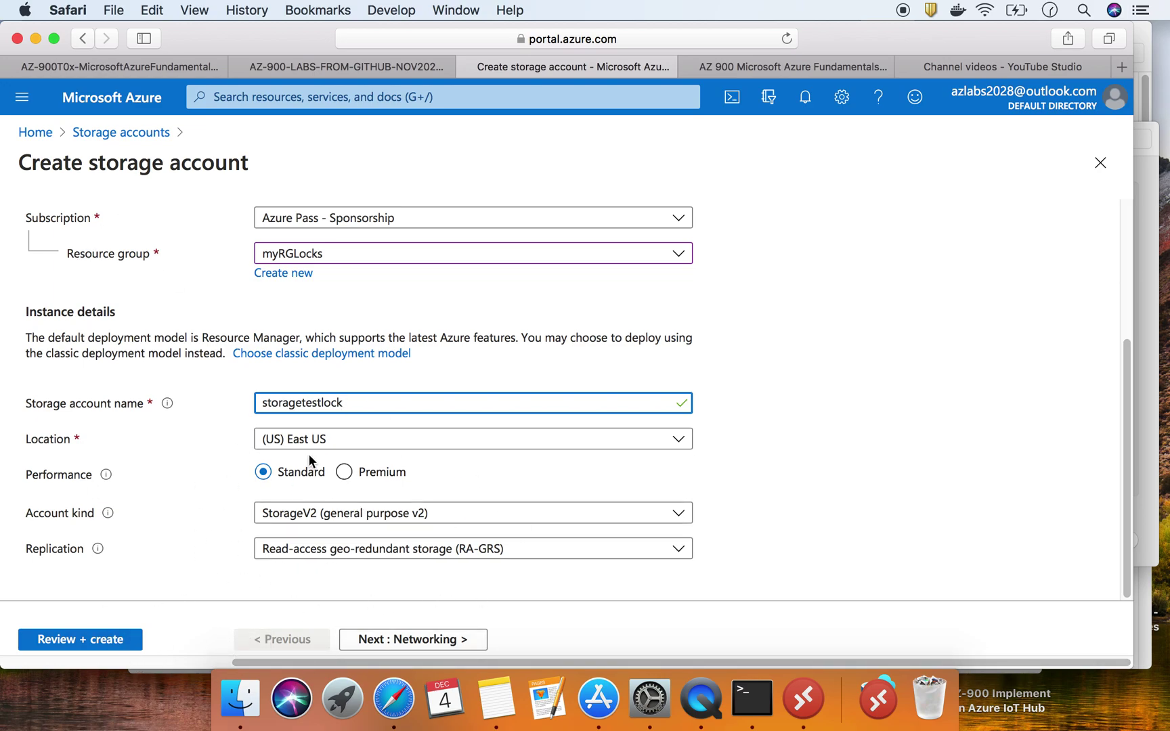
pyautogui.scroll(1, 291, 515)
pyautogui.click(114, 639)
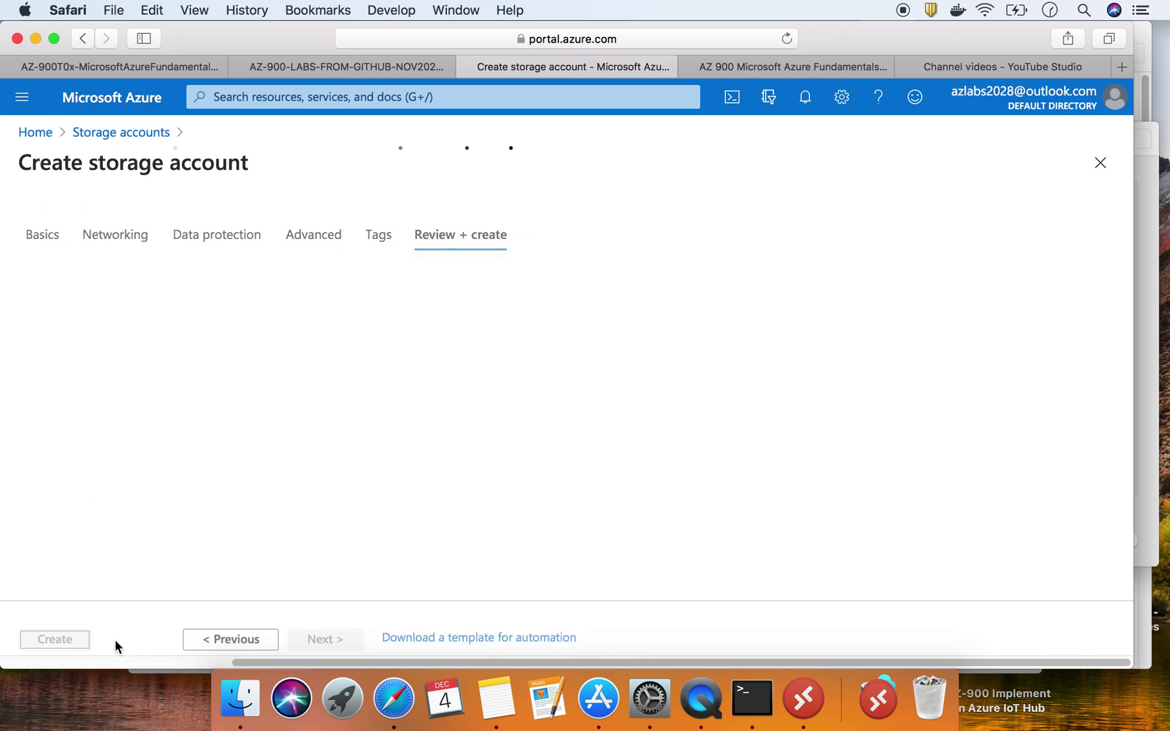
pyautogui.click(57, 643)
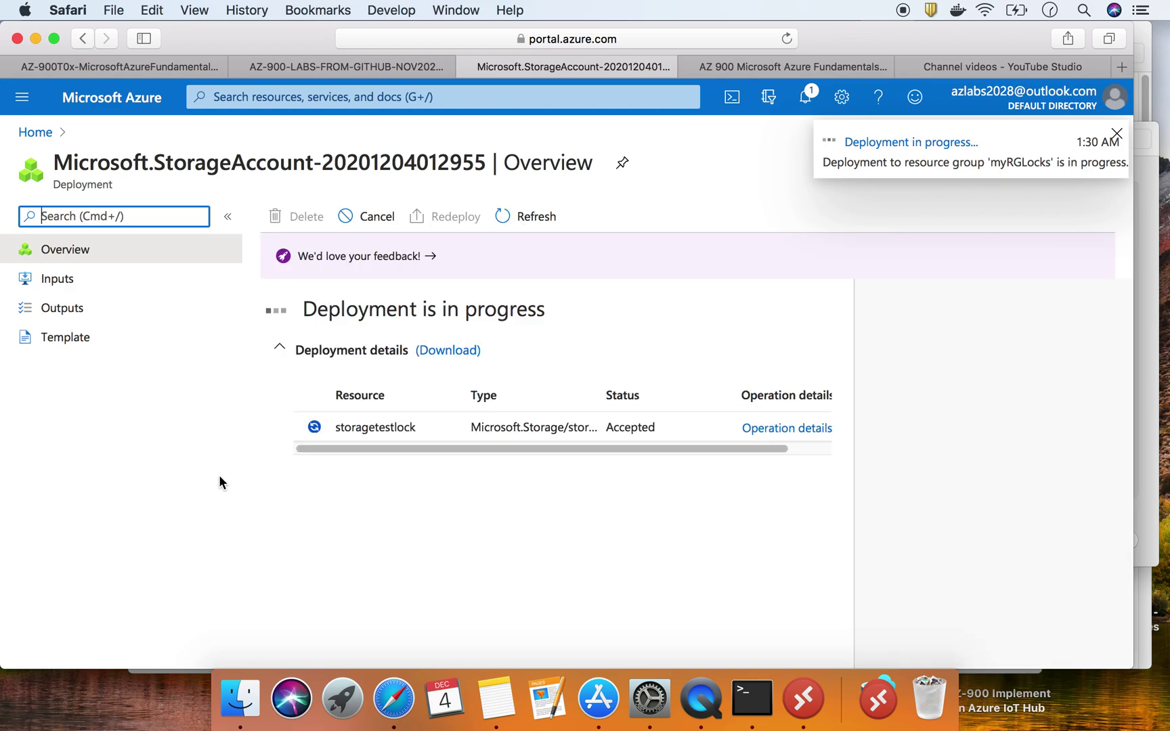
# Check the myRGLocks resource group from the portal home page while the storage account deploys, and return home.
pyautogui.click(41, 137)
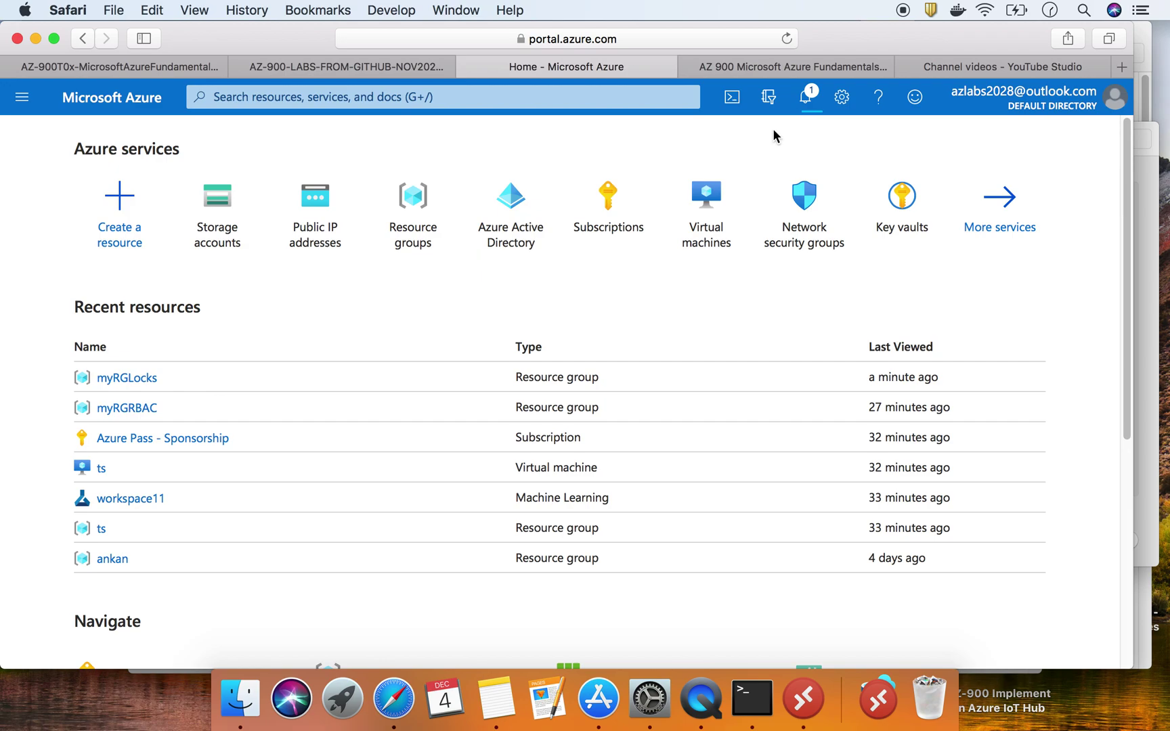
pyautogui.click(128, 378)
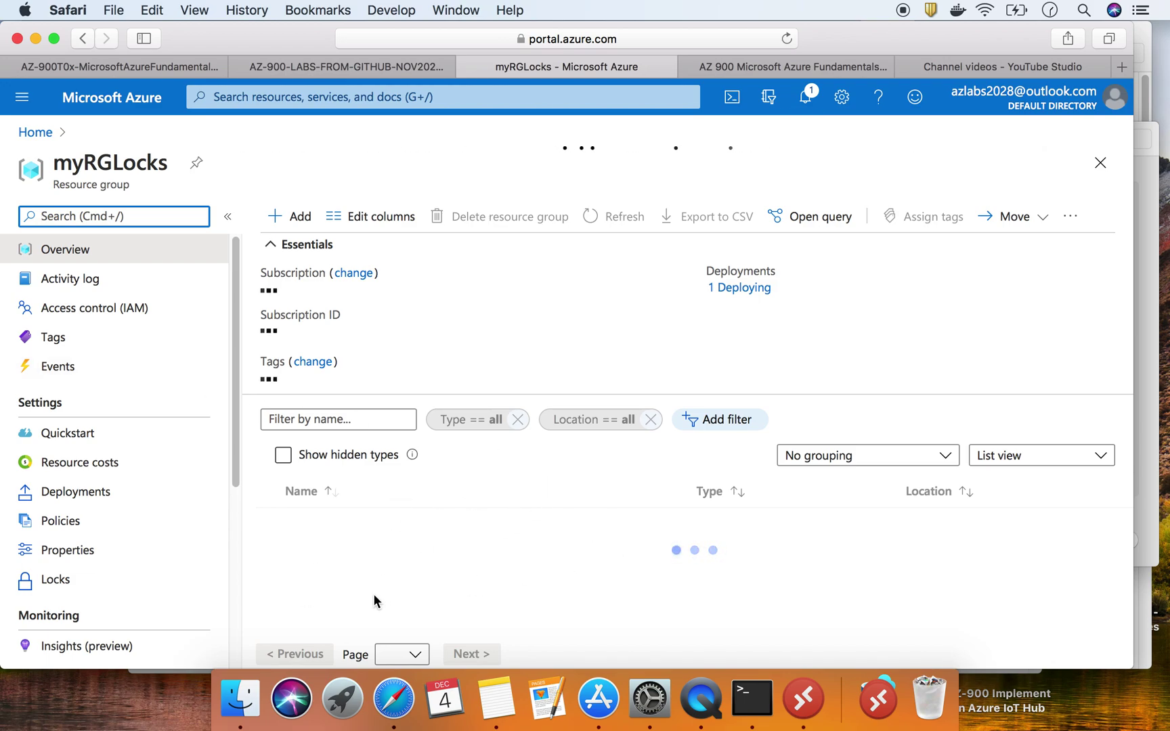
pyautogui.click(54, 133)
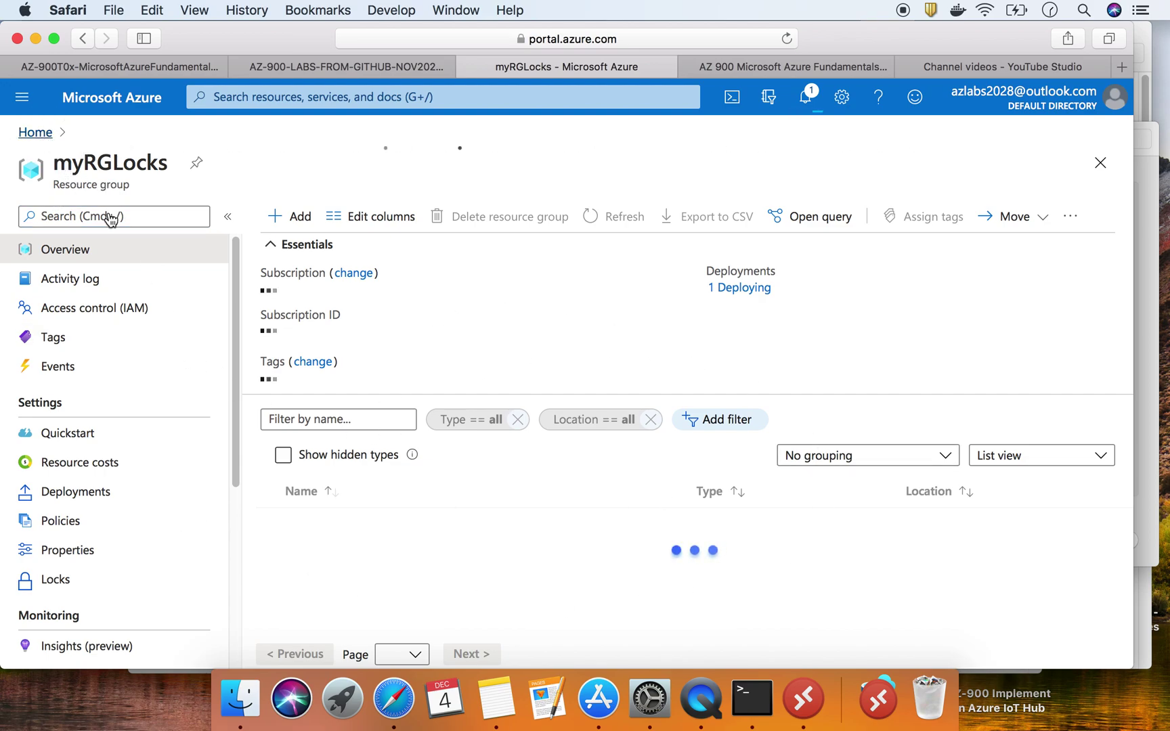
pyautogui.click(36, 132)
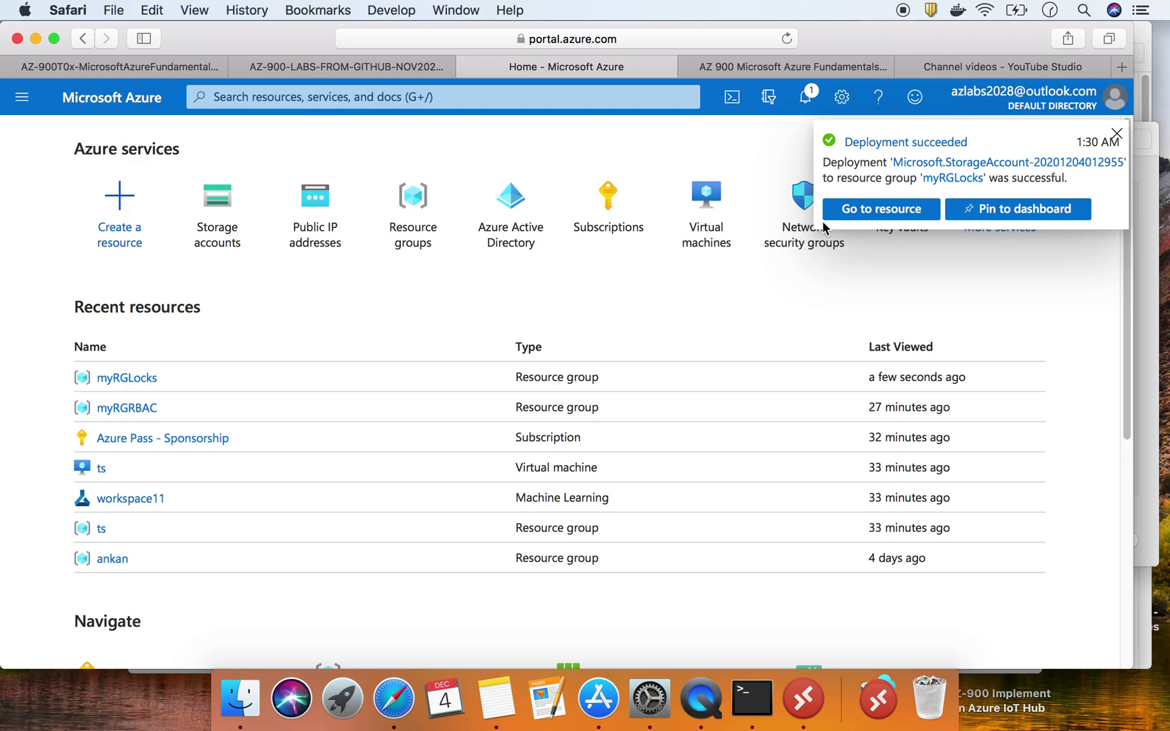
# Open the deployed storagetestlock storage account, review its overview and go to its resource group myRGLocks.
pyautogui.click(860, 213)
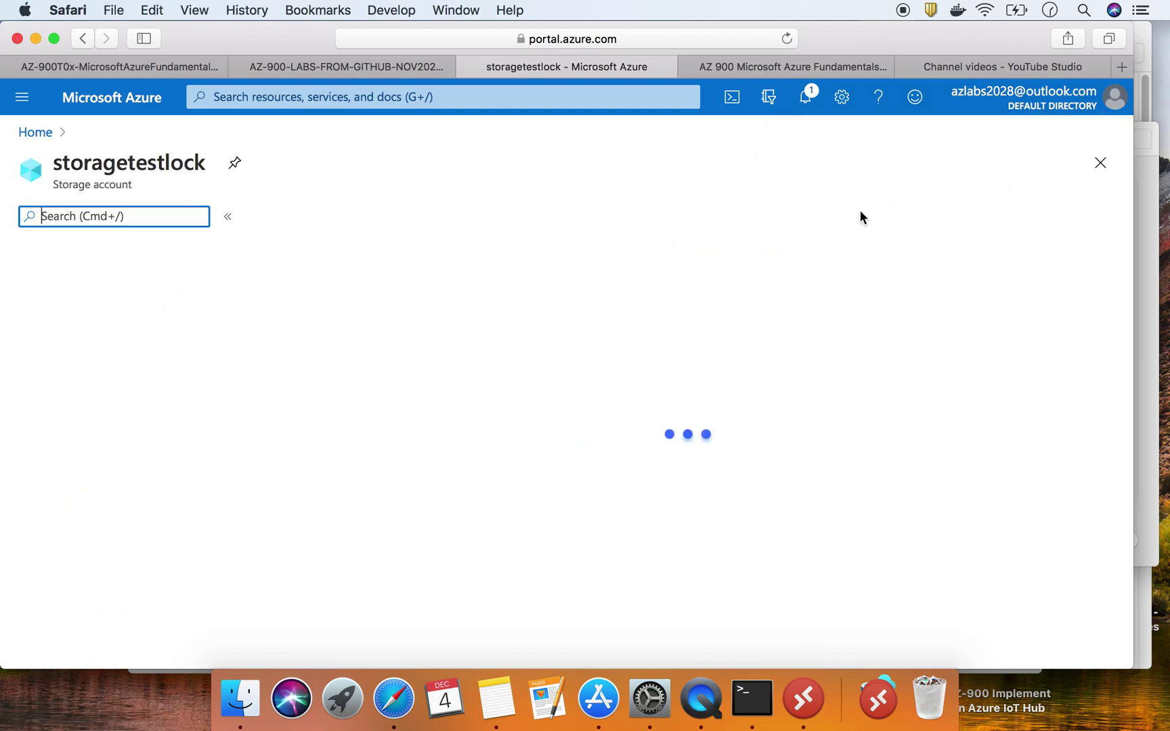
pyautogui.scroll(-3, 547, 378)
pyautogui.scroll(3, 548, 373)
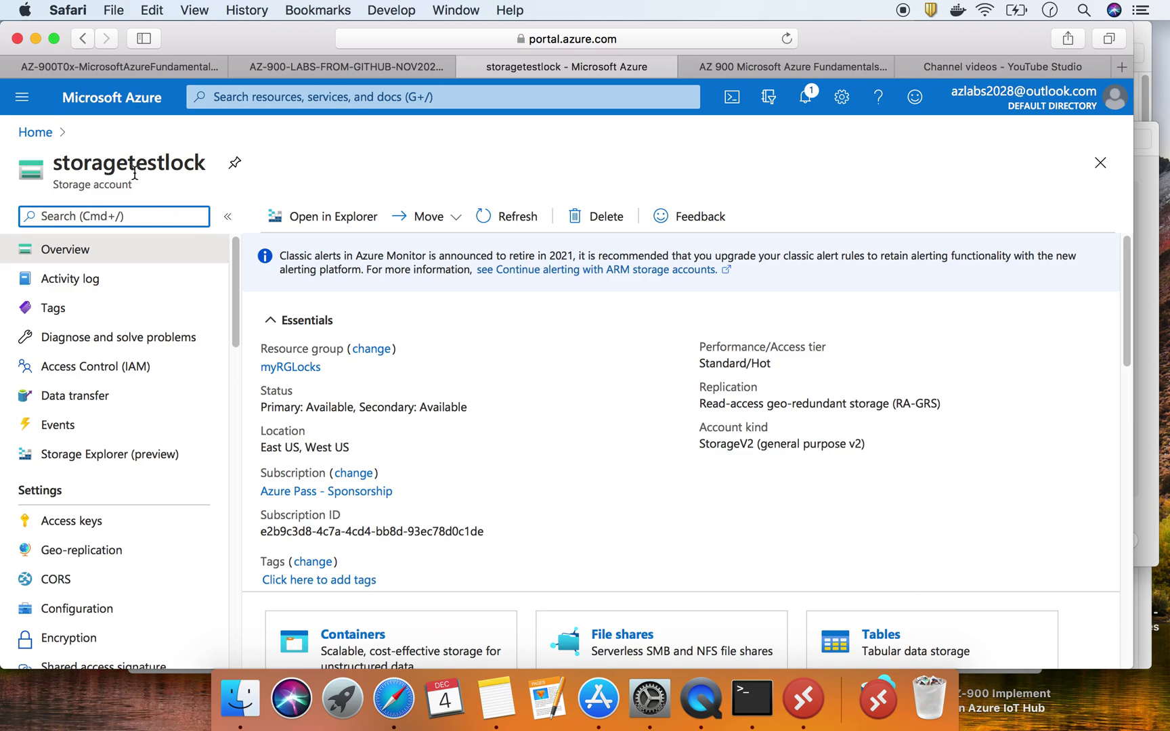
pyautogui.click(293, 367)
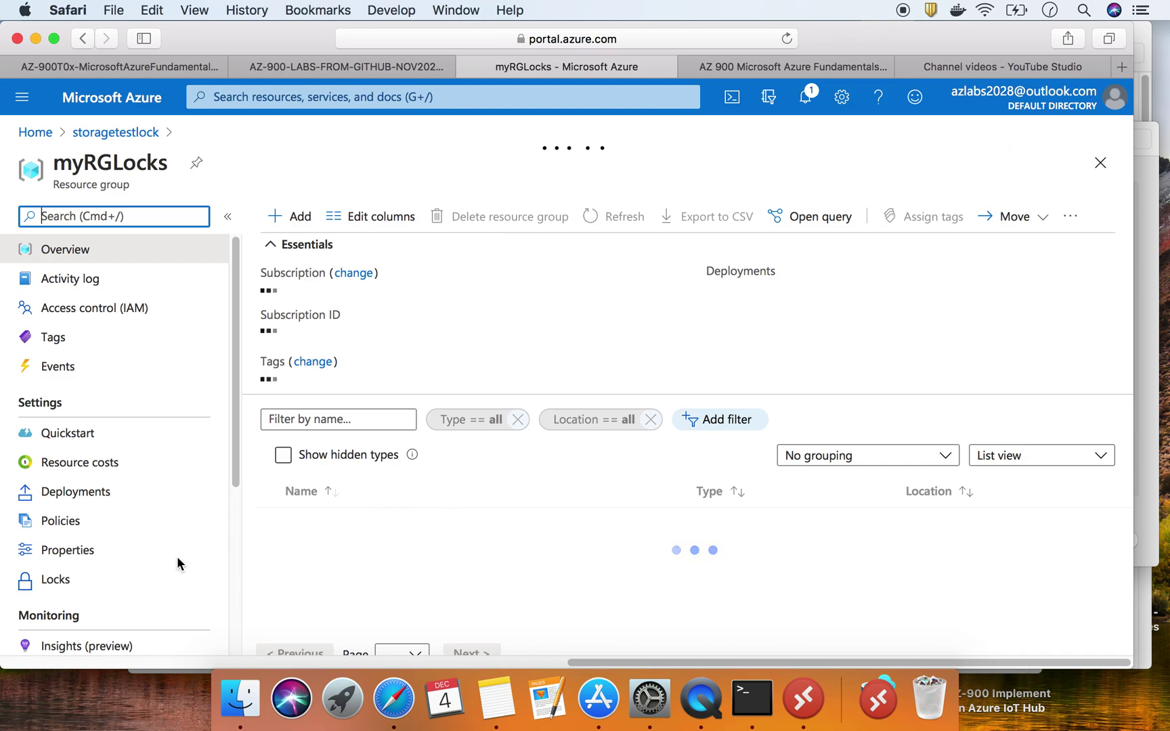
# Open the locks settings of the myRGLocks resource group.
pyautogui.scroll(-4, 177, 555)
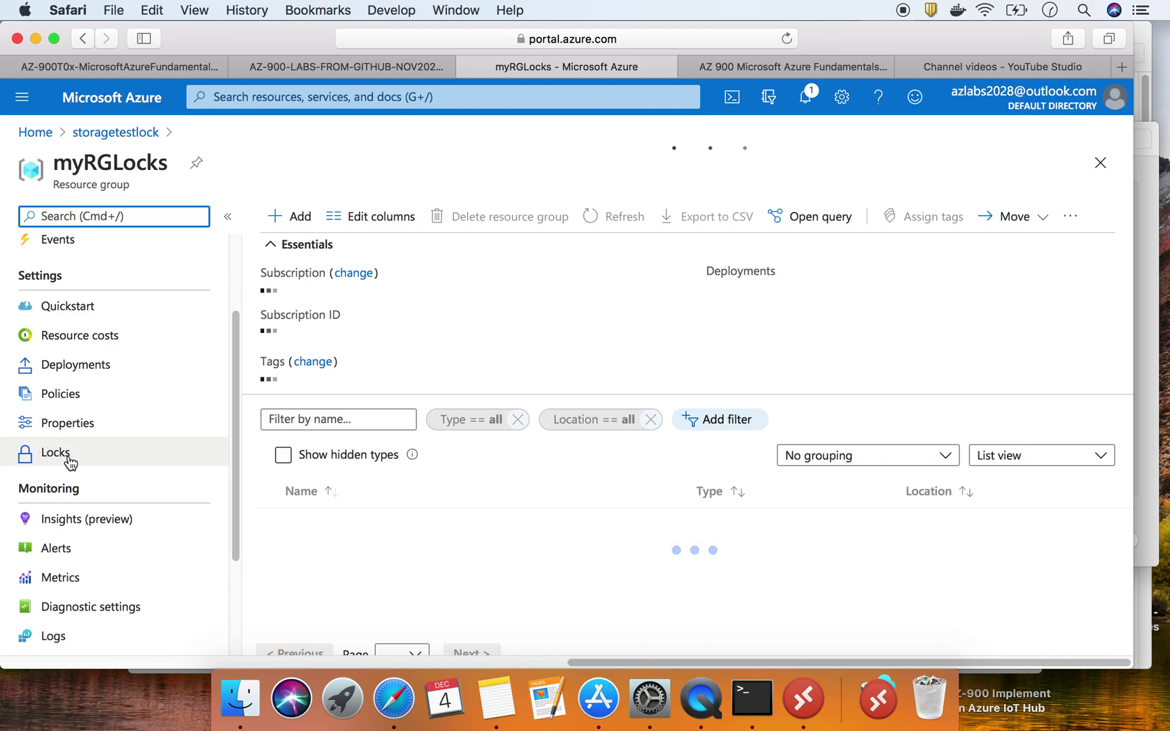
pyautogui.click(64, 454)
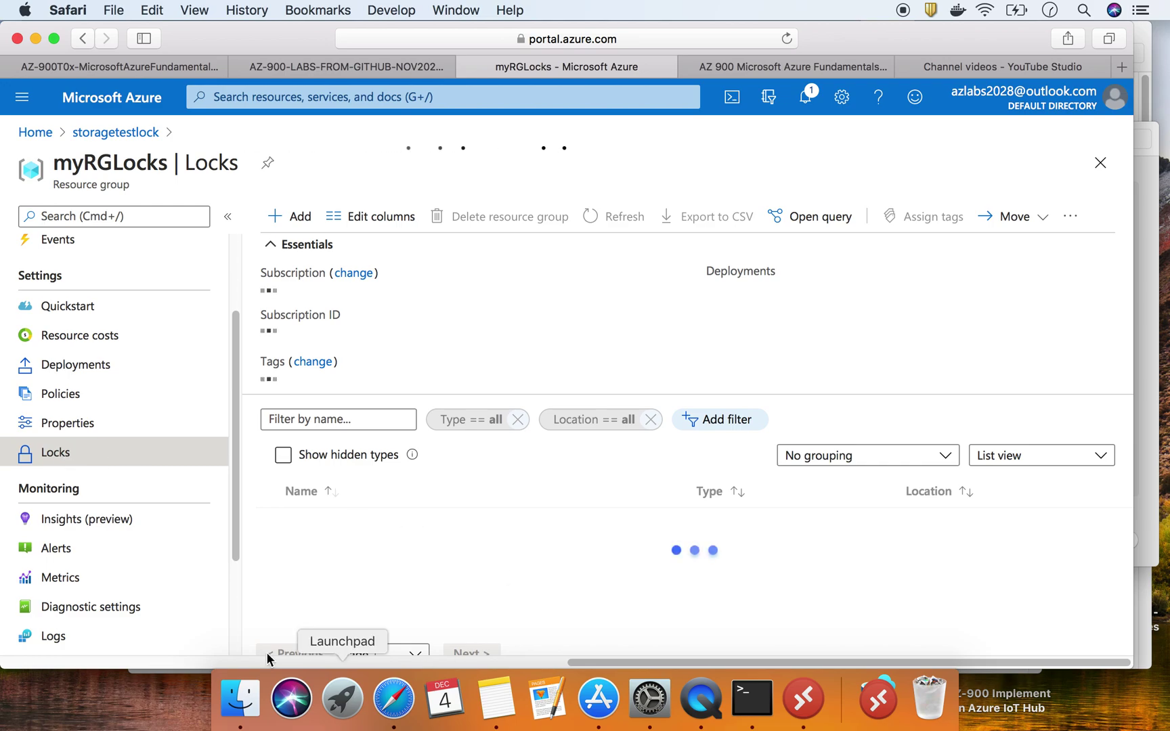
pyautogui.click(356, 454)
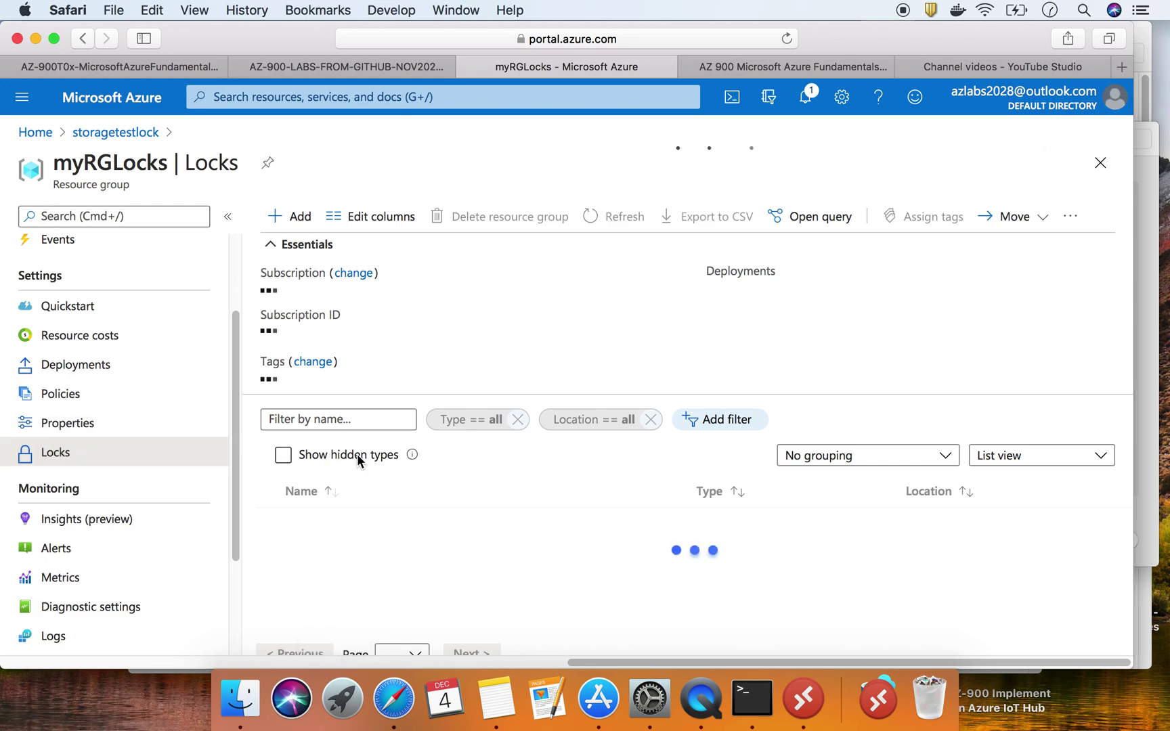
pyautogui.click(78, 462)
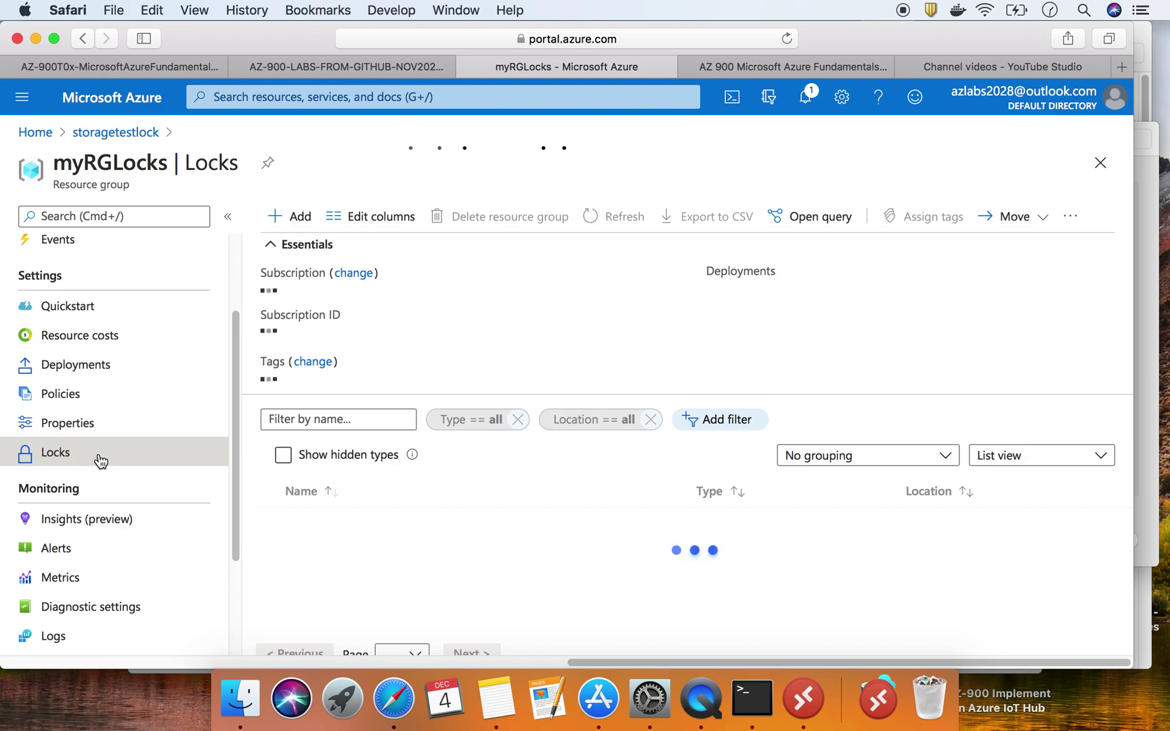
# In the GitHub lab walkthrough, review the Task 3 instructions for testing storage account deletion and the Task 4 instructions for removing the resource lock.
pyautogui.click(143, 69)
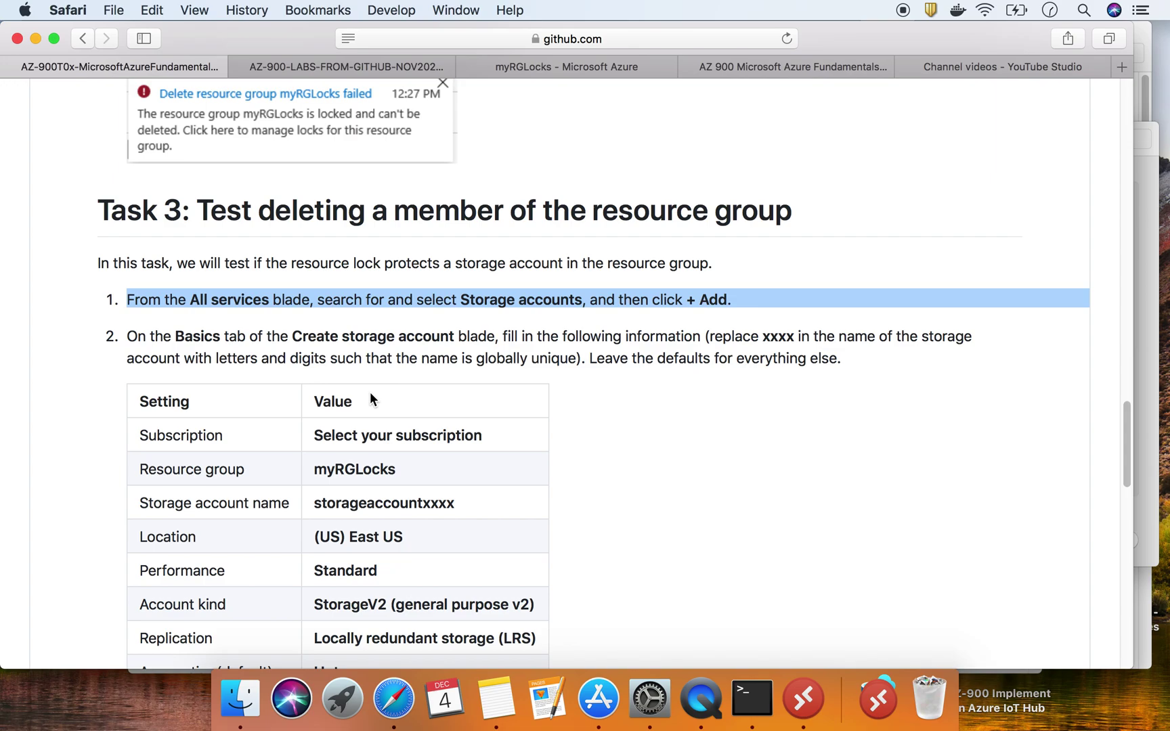
pyautogui.scroll(-5, 339, 468)
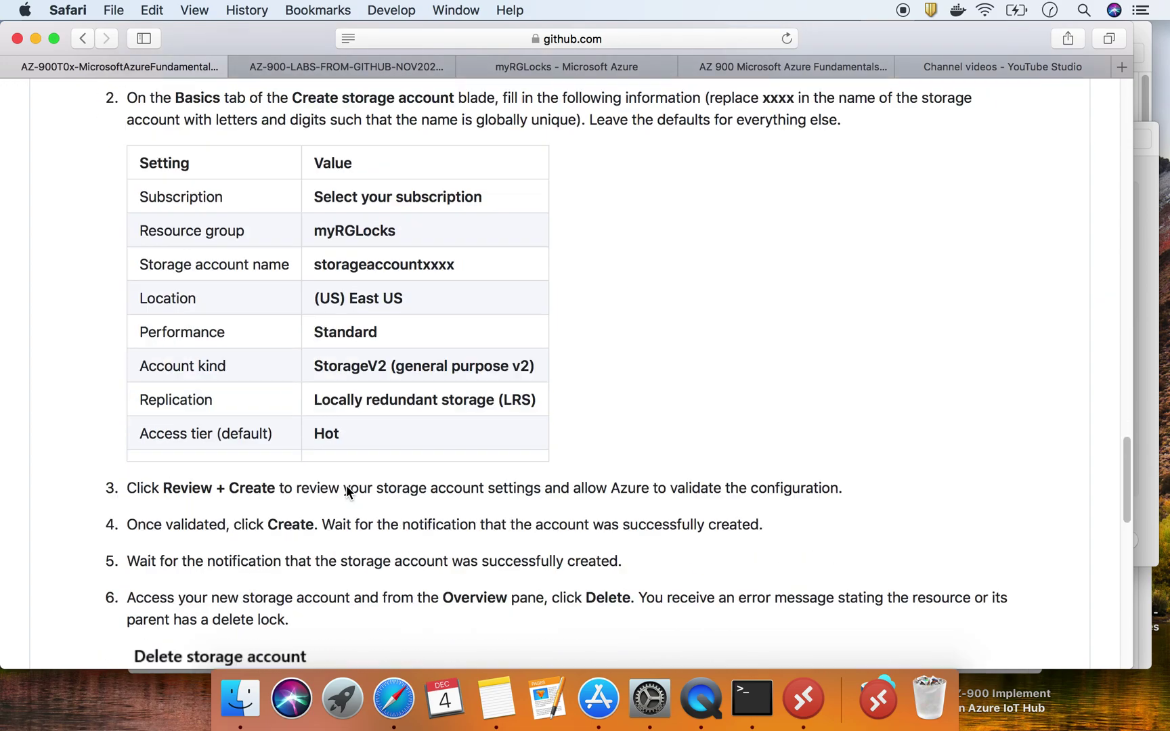
pyautogui.scroll(-3, 347, 489)
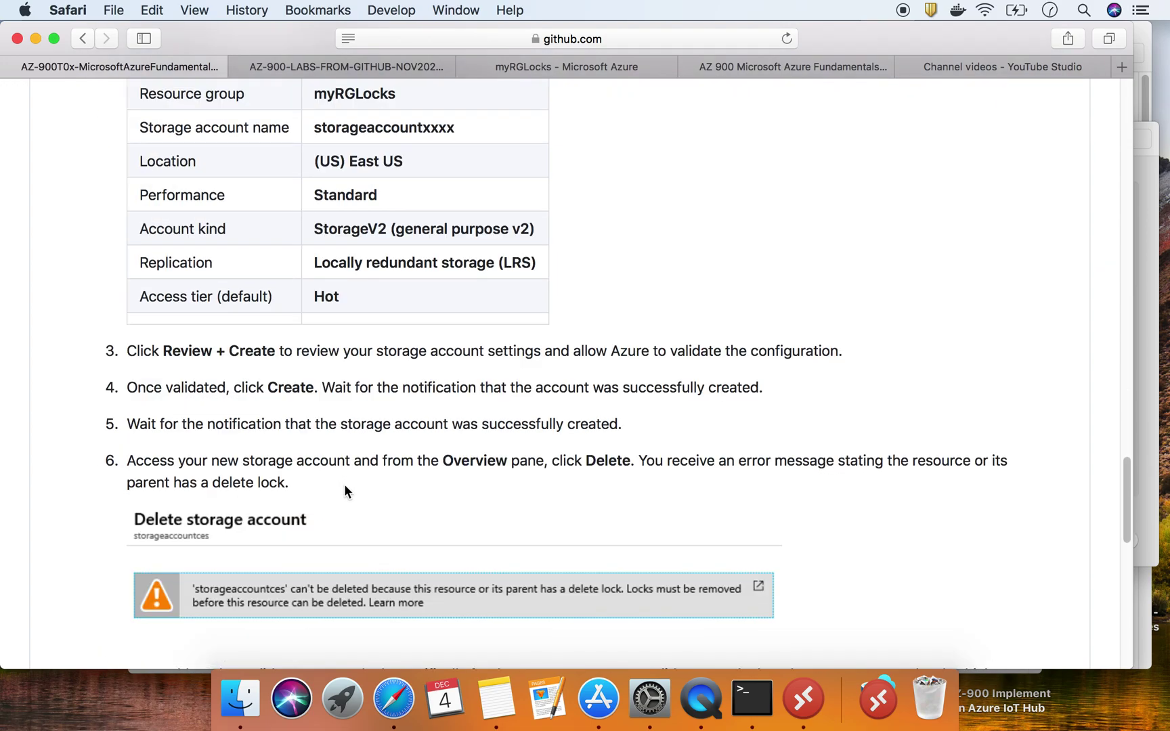
pyautogui.moveTo(586, 460)
pyautogui.mouseDown()
pyautogui.moveTo(627, 463)
pyautogui.moveTo(586, 466)
pyautogui.mouseUp()
pyautogui.click(628, 474)
pyautogui.scroll(15, 547, 490)
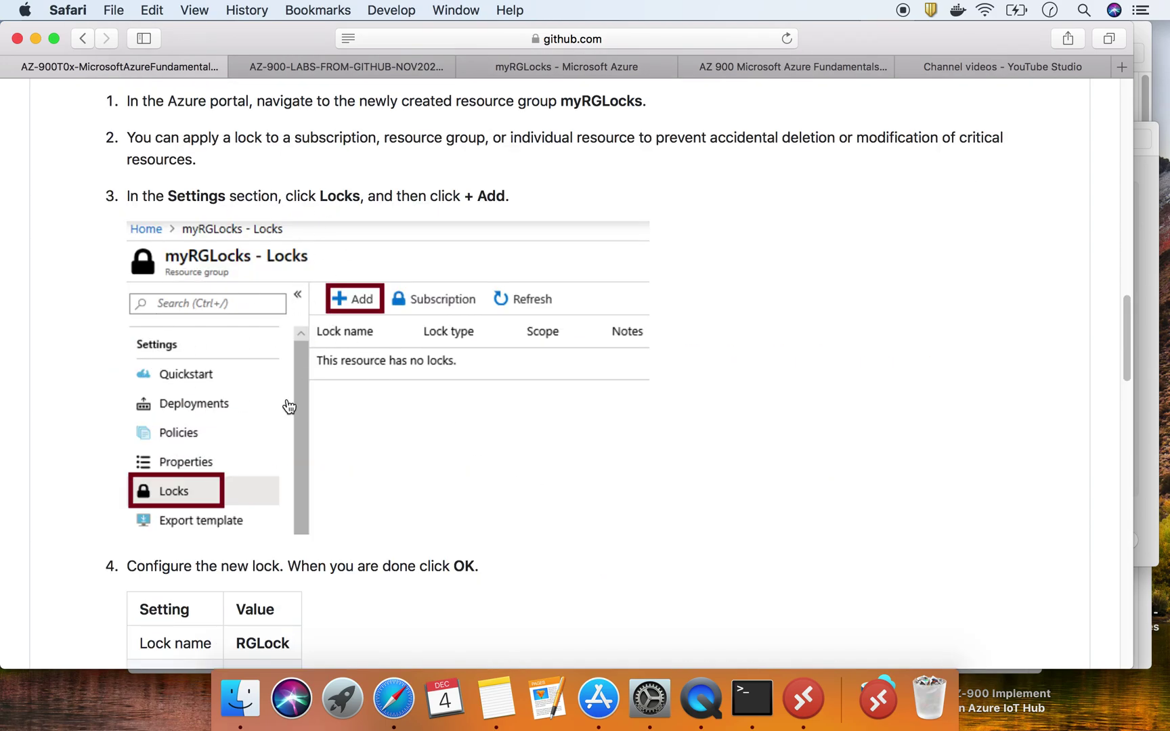
pyautogui.scroll(-10, 290, 404)
pyautogui.moveTo(200, 289); pyautogui.dragTo(794, 282)
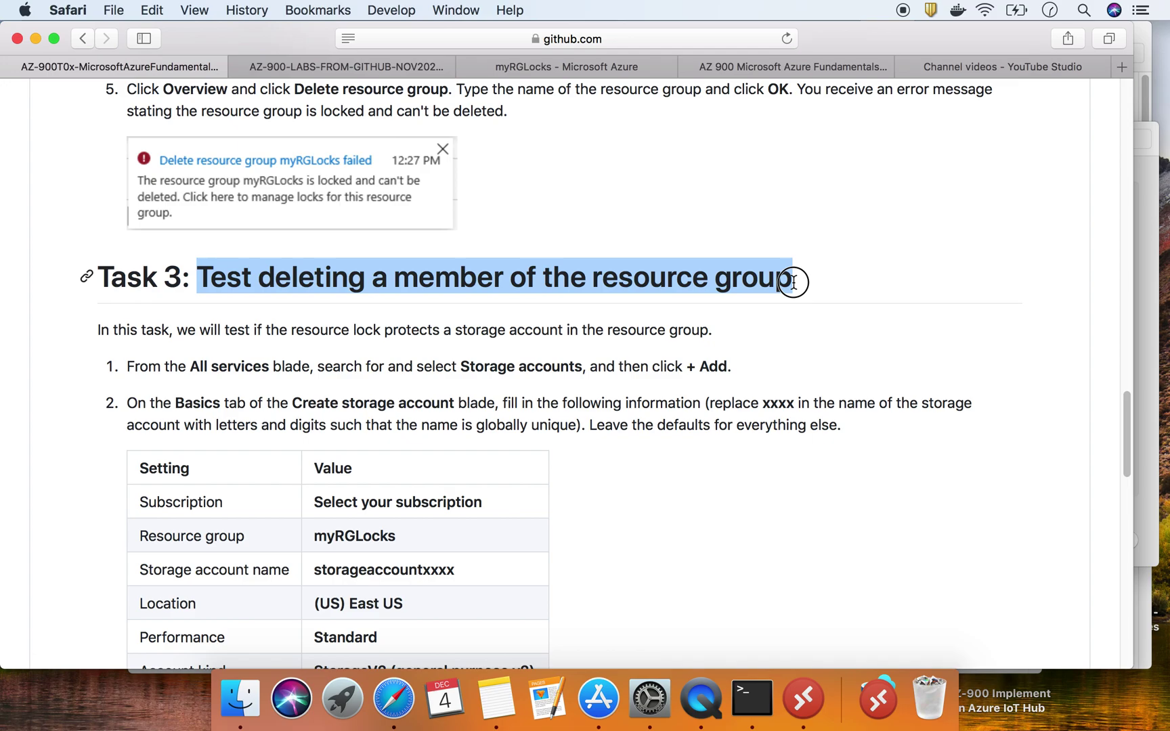
pyautogui.scroll(-10, 727, 399)
pyautogui.scroll(6, 728, 399)
pyautogui.scroll(-10, 727, 399)
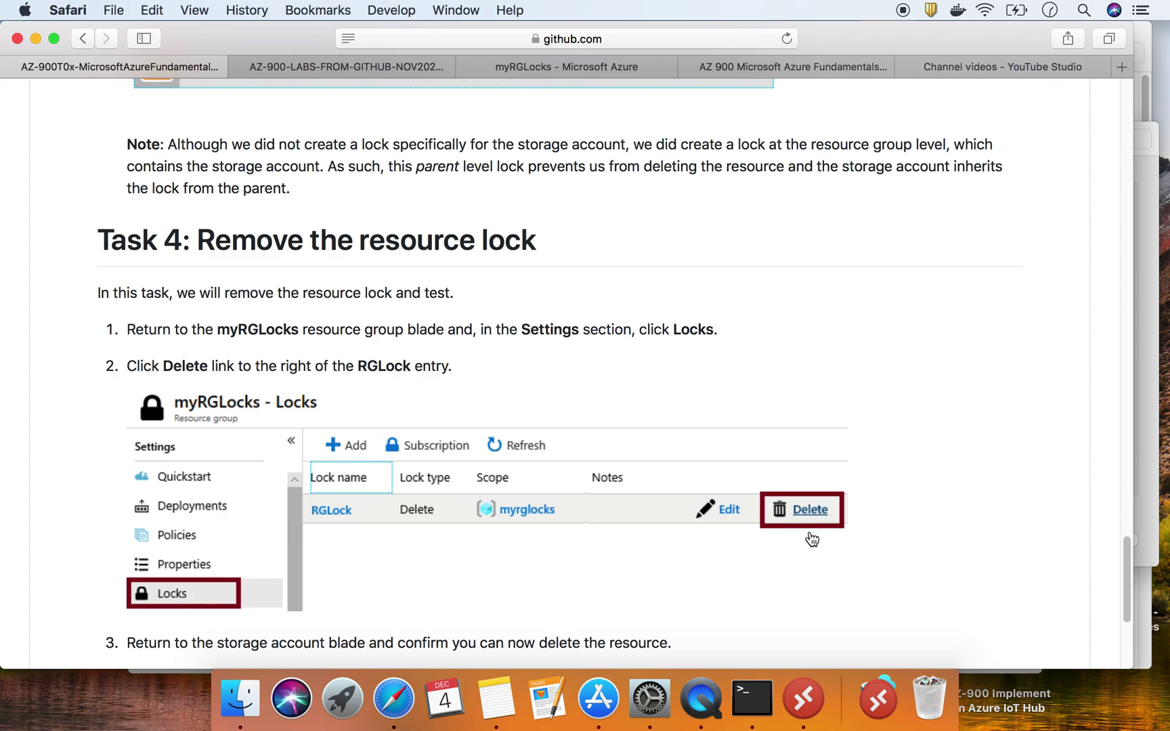
pyautogui.press('ctrl+super+Escape')
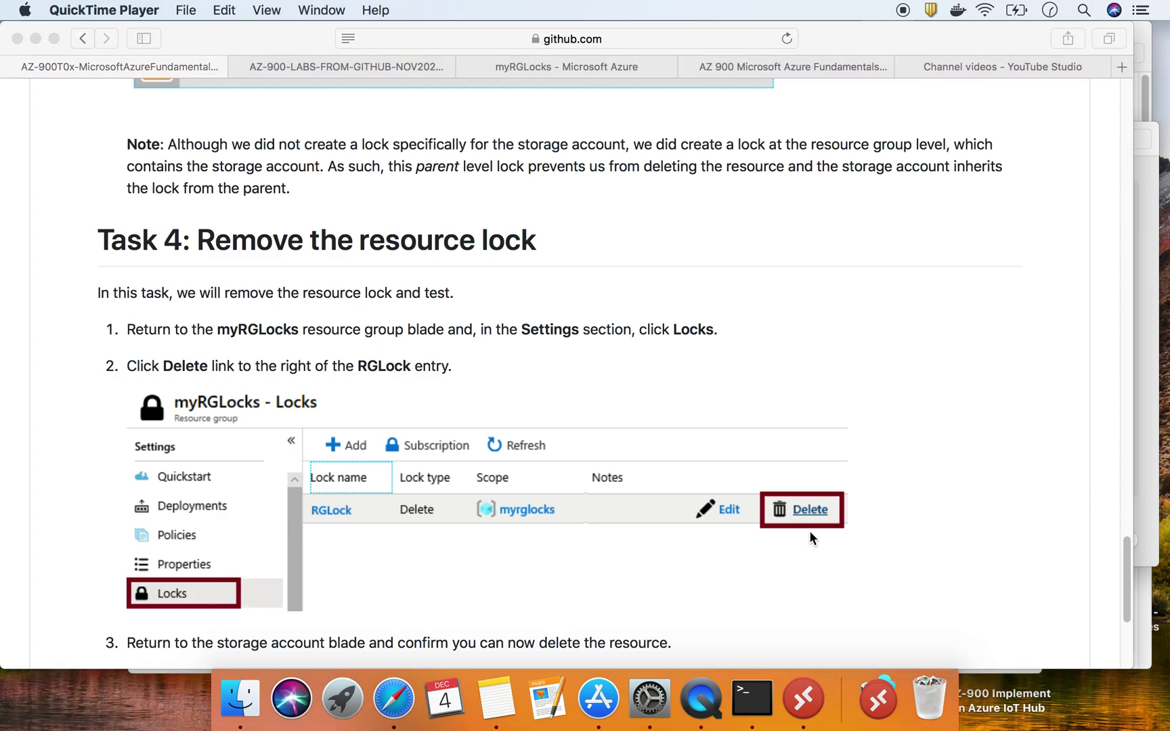
# Back in the Azure portal, add a lock named DeleteLock with lock type Delete to the myRGLocks resource group.
pyautogui.click(559, 64)
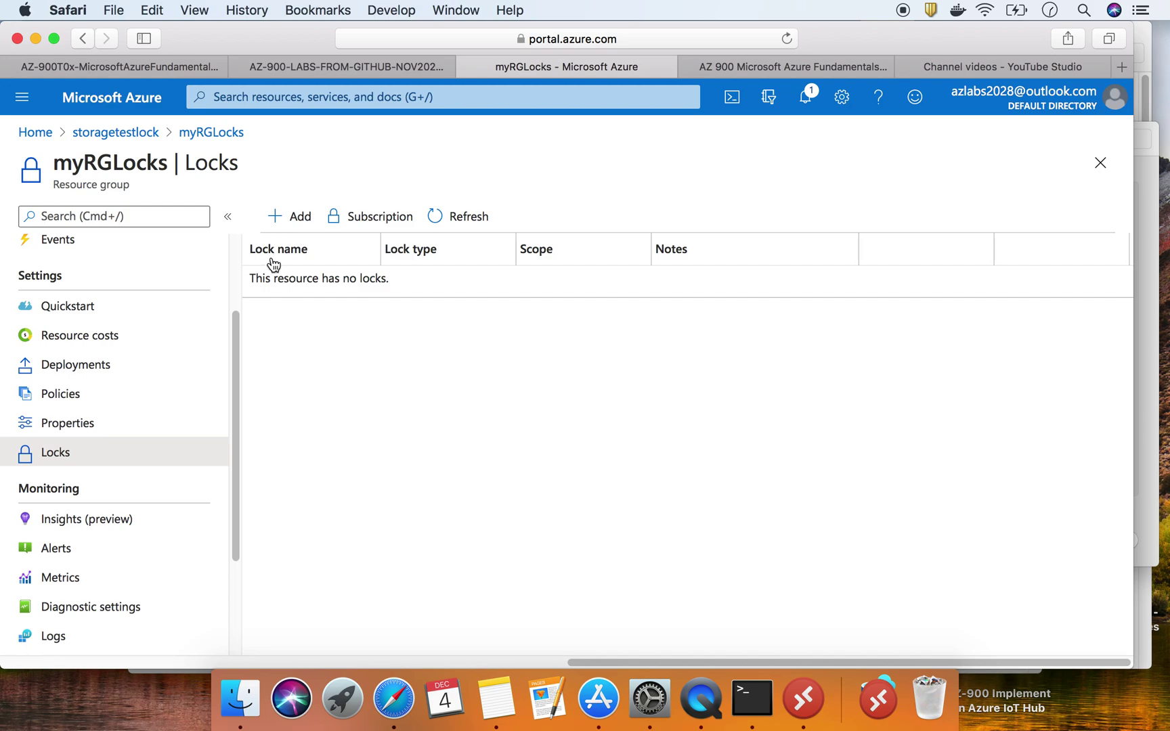
pyautogui.click(287, 218)
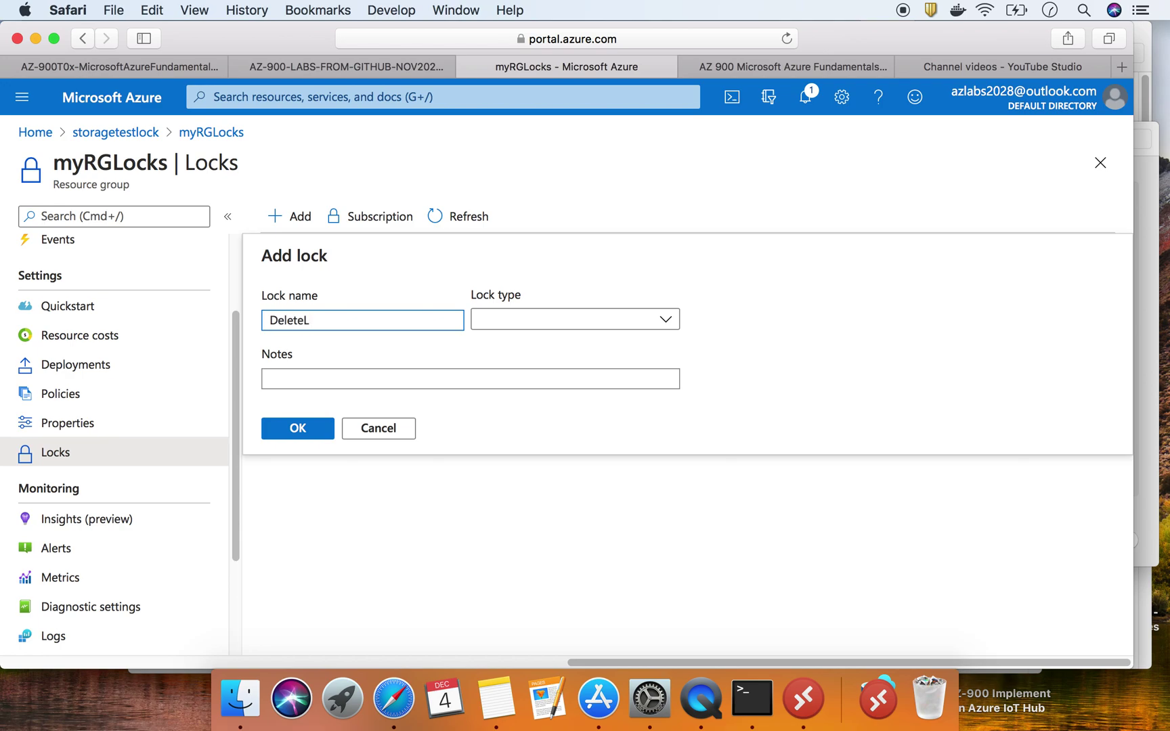
pyautogui.click(509, 322)
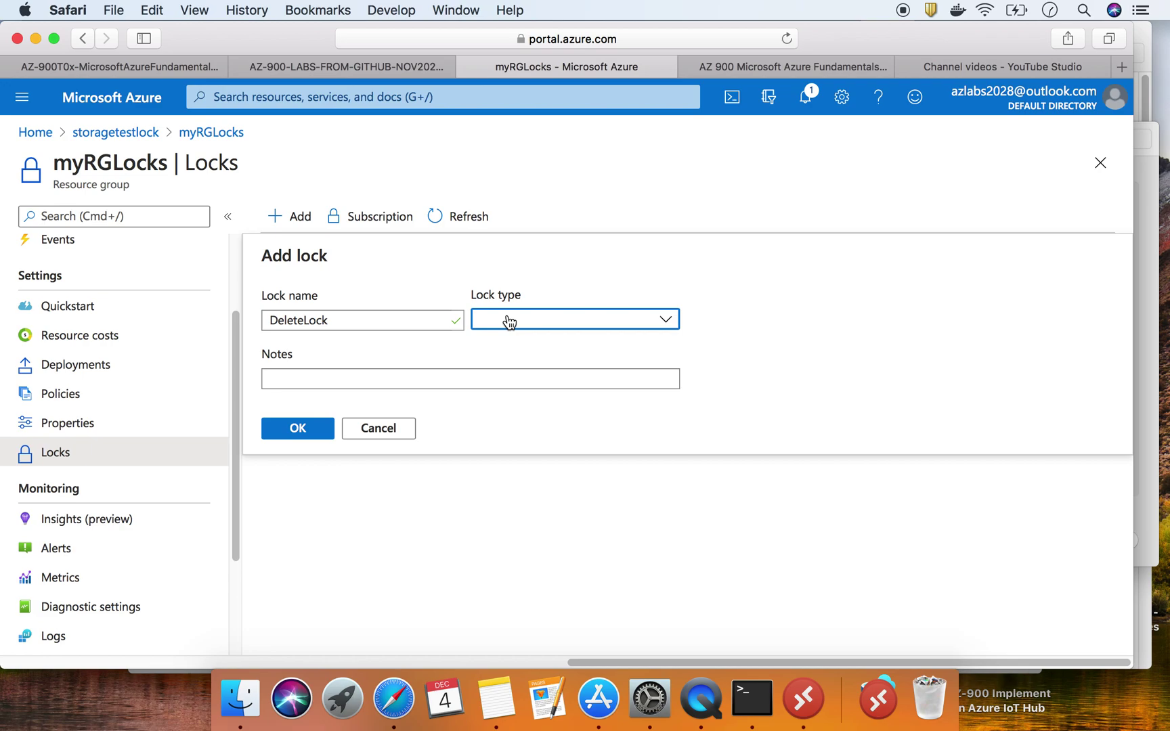
pyautogui.click(507, 372)
pyautogui.click(457, 376)
pyautogui.click(312, 430)
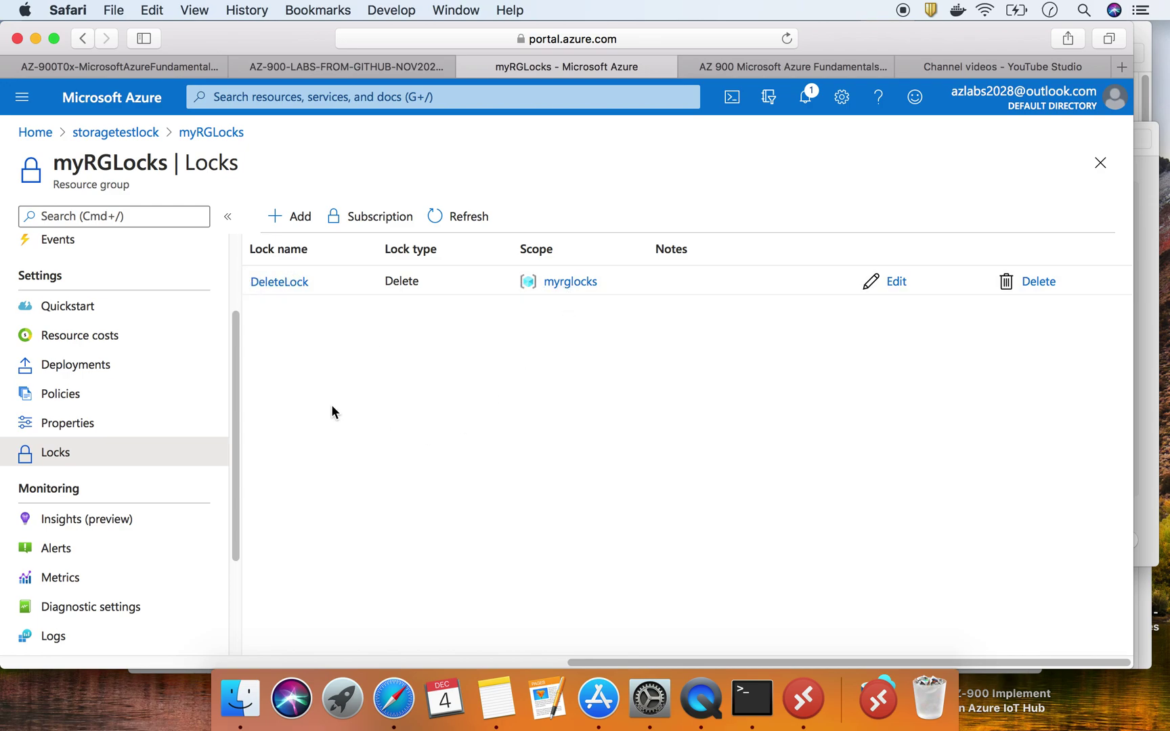
# Return to the myRGLocks resource group overview and try to open Storage accounts from the portal search.
pyautogui.click(210, 134)
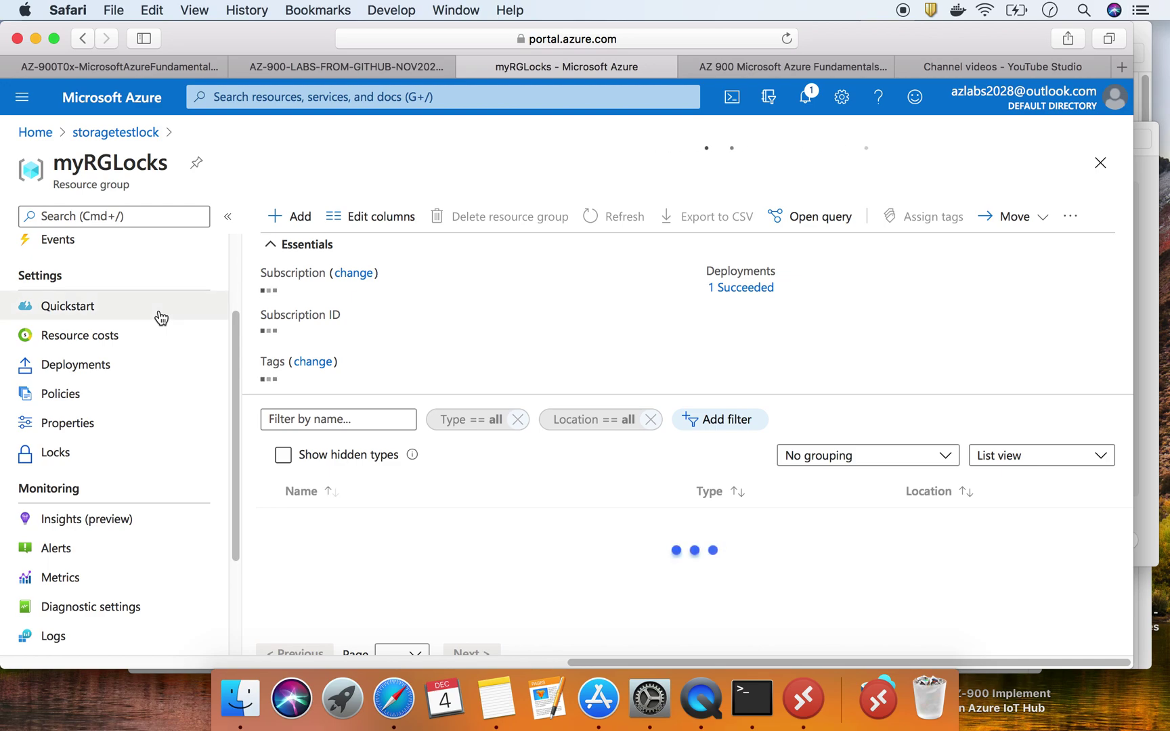
pyautogui.click(239, 97)
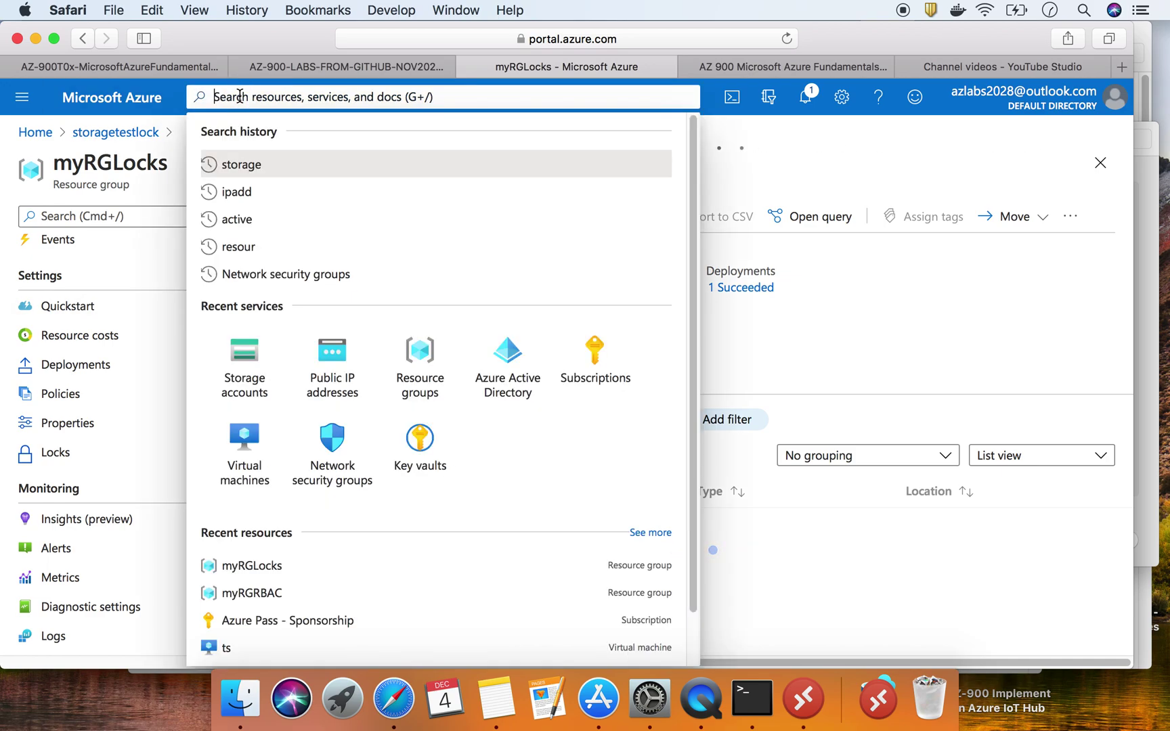
pyautogui.click(244, 366)
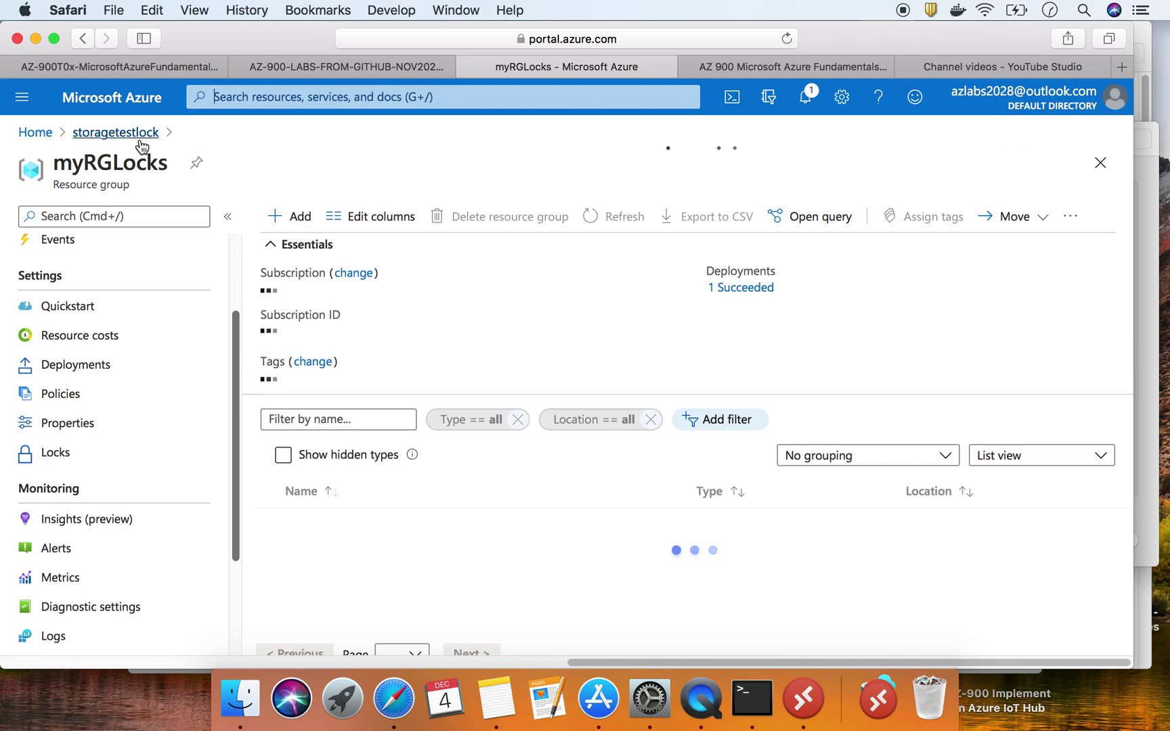
pyautogui.click(298, 96)
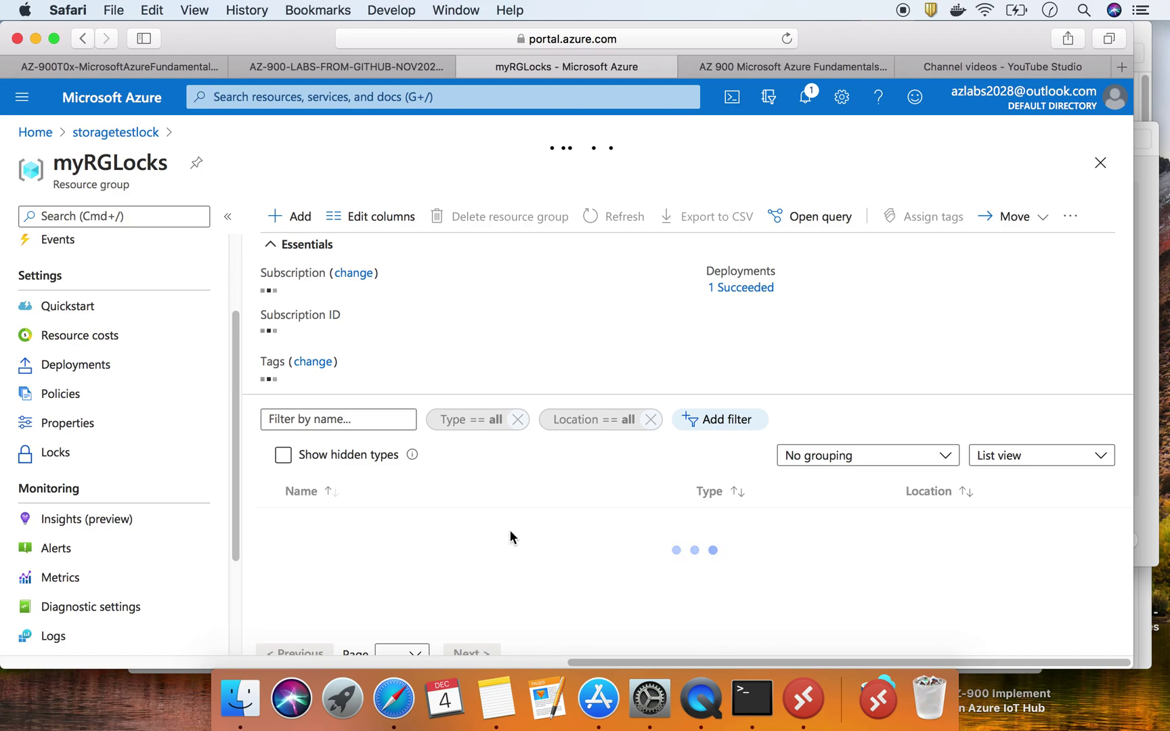
pyautogui.scroll(-5, 189, 453)
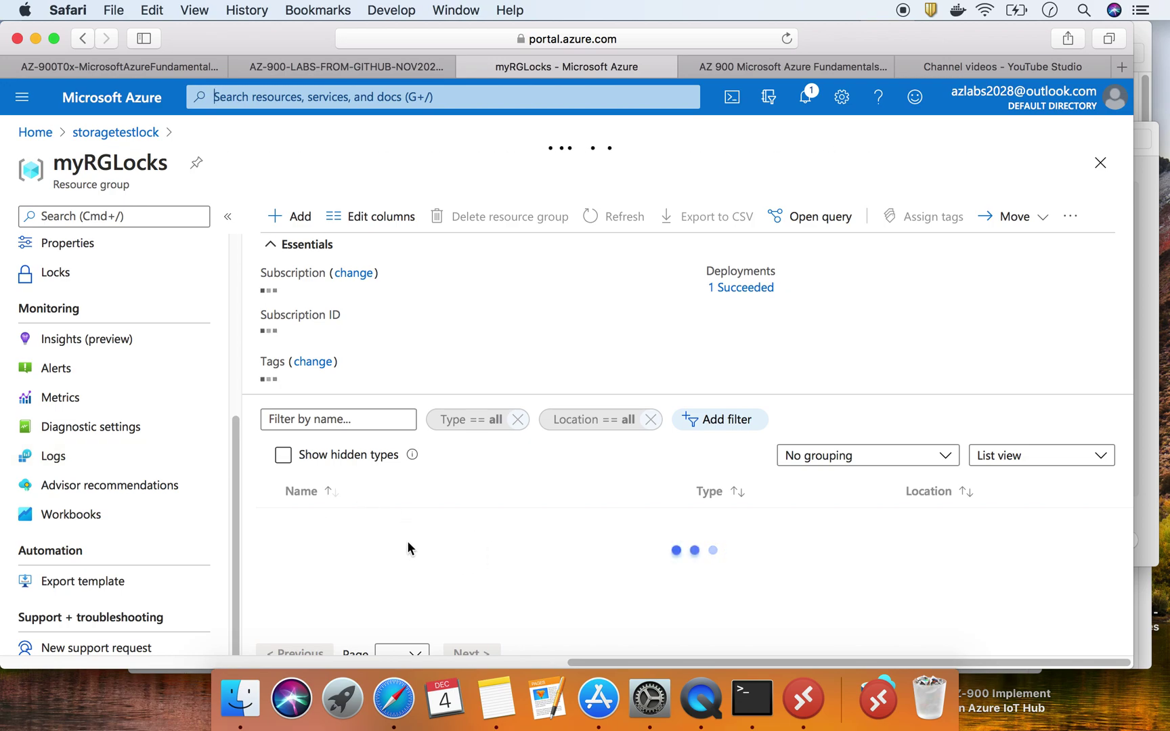
pyautogui.scroll(8, 138, 464)
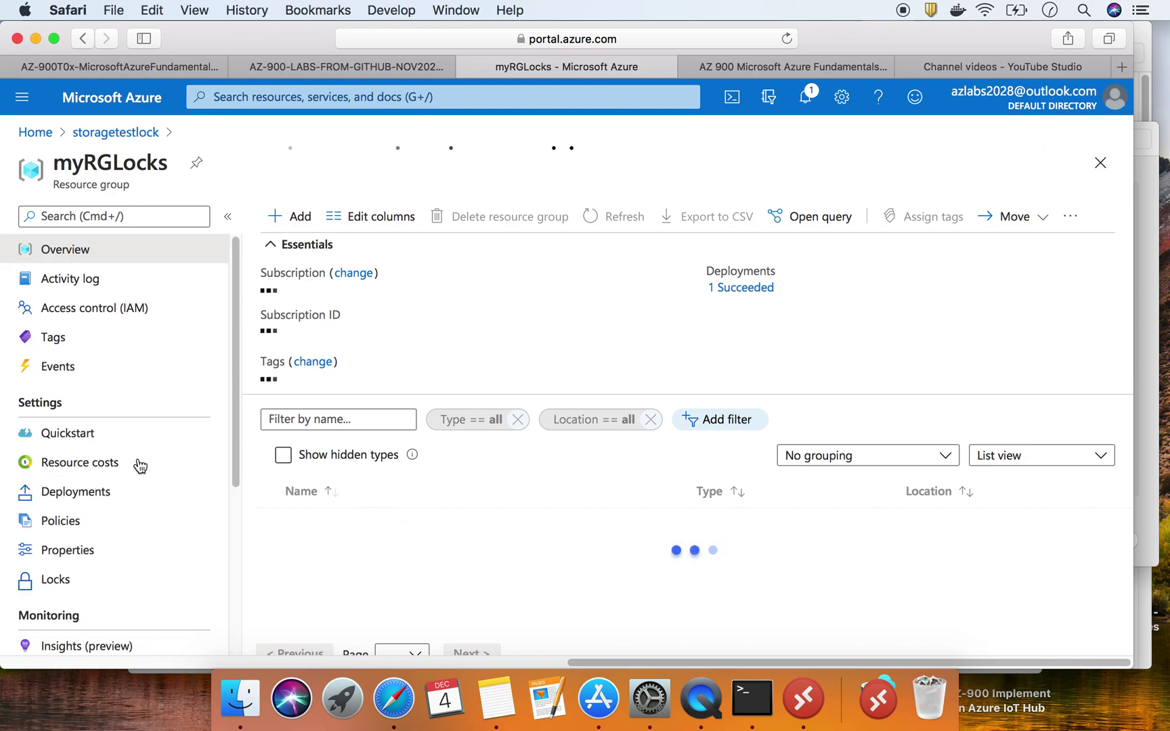
# Open Storage accounts from the portal home page and try to delete storagetestlock, confirming with yes.
pyautogui.click(43, 134)
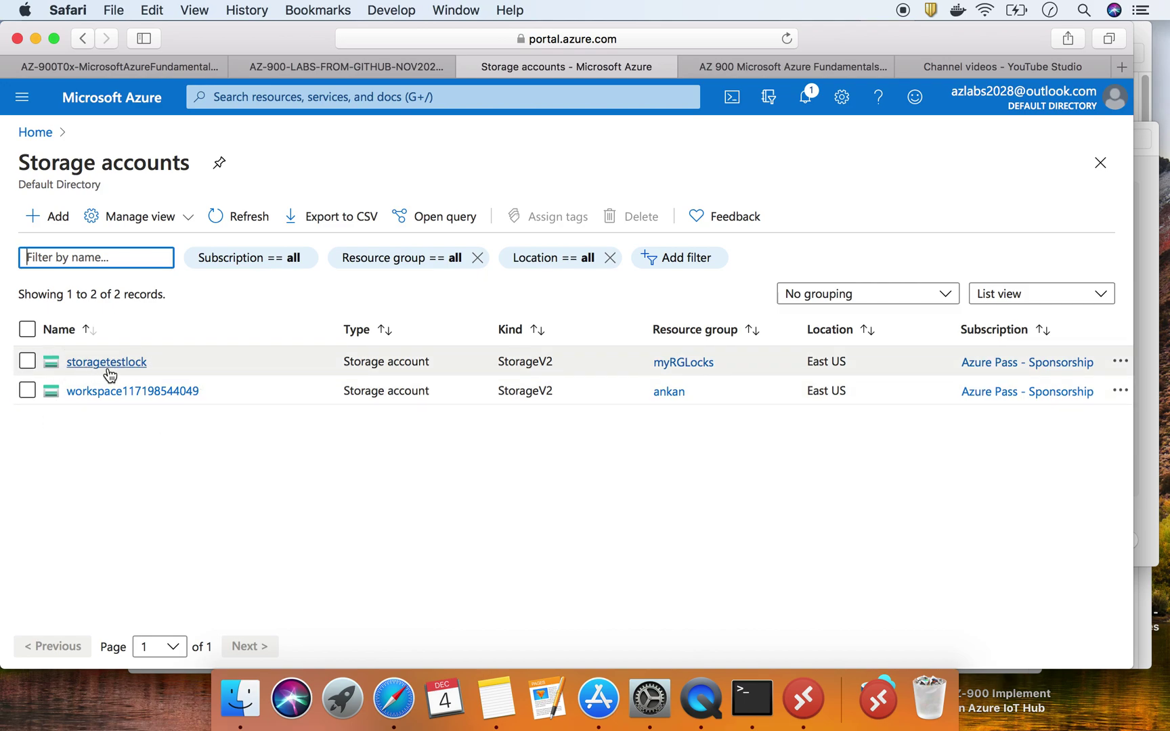
pyautogui.click(27, 362)
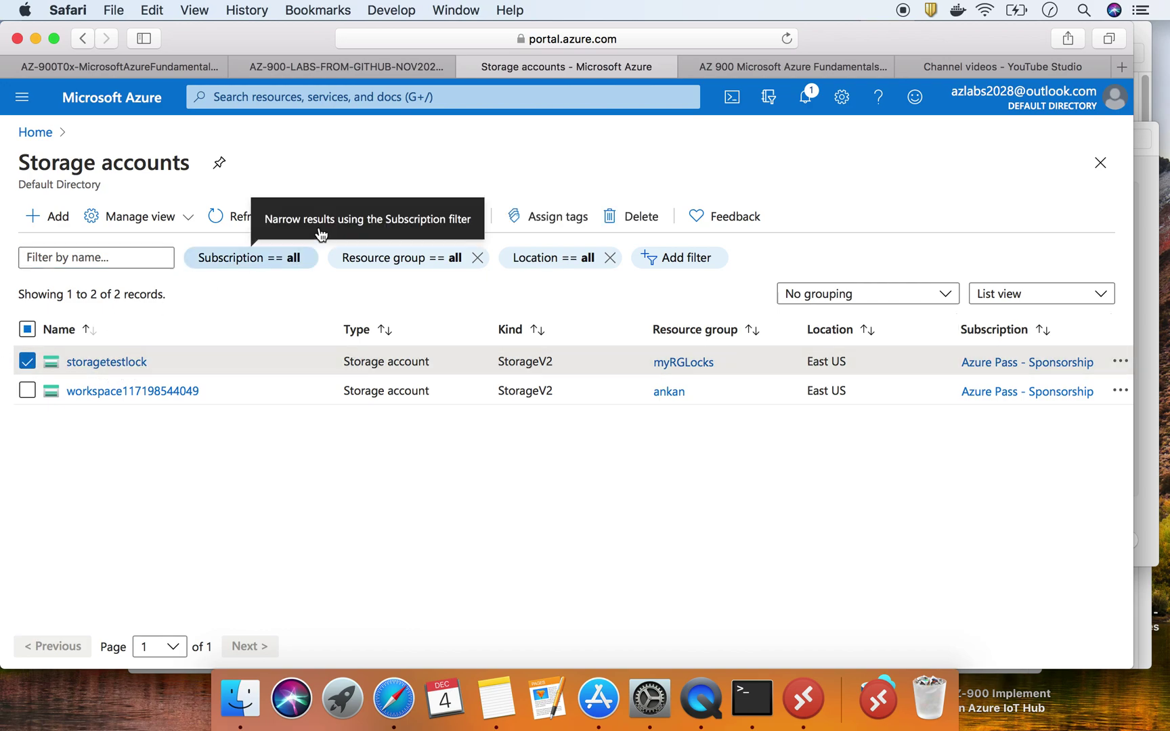
pyautogui.click(639, 218)
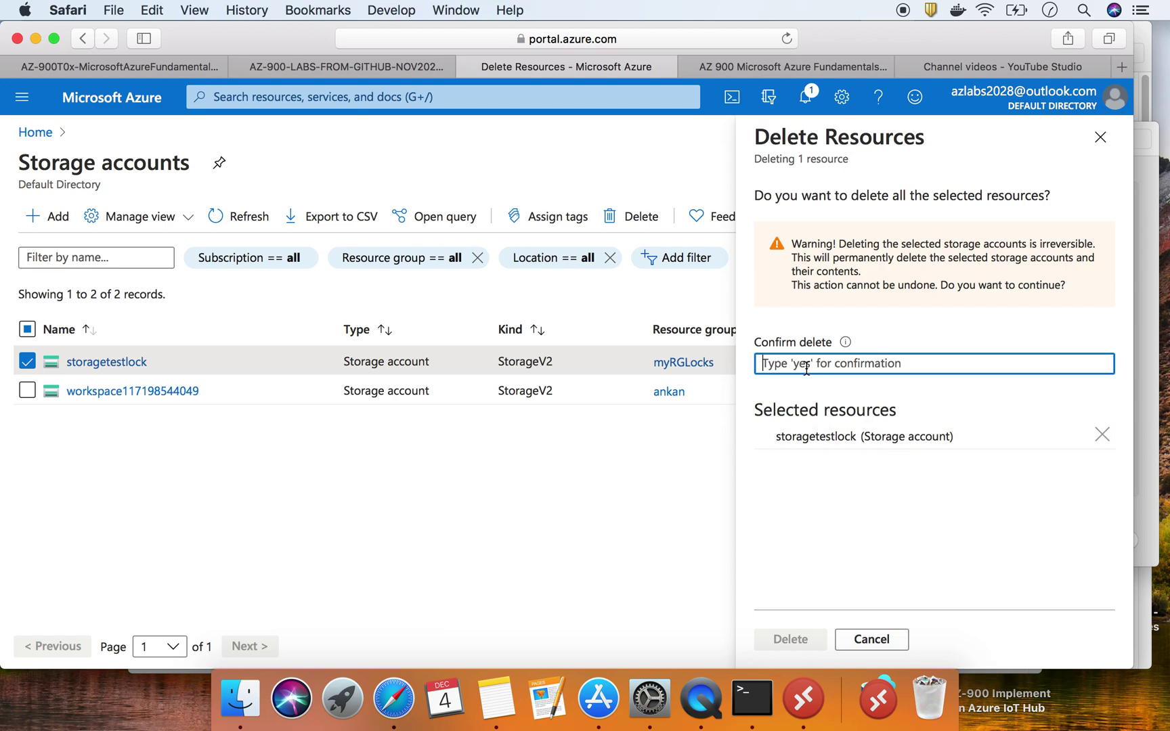
pyautogui.write('yes')
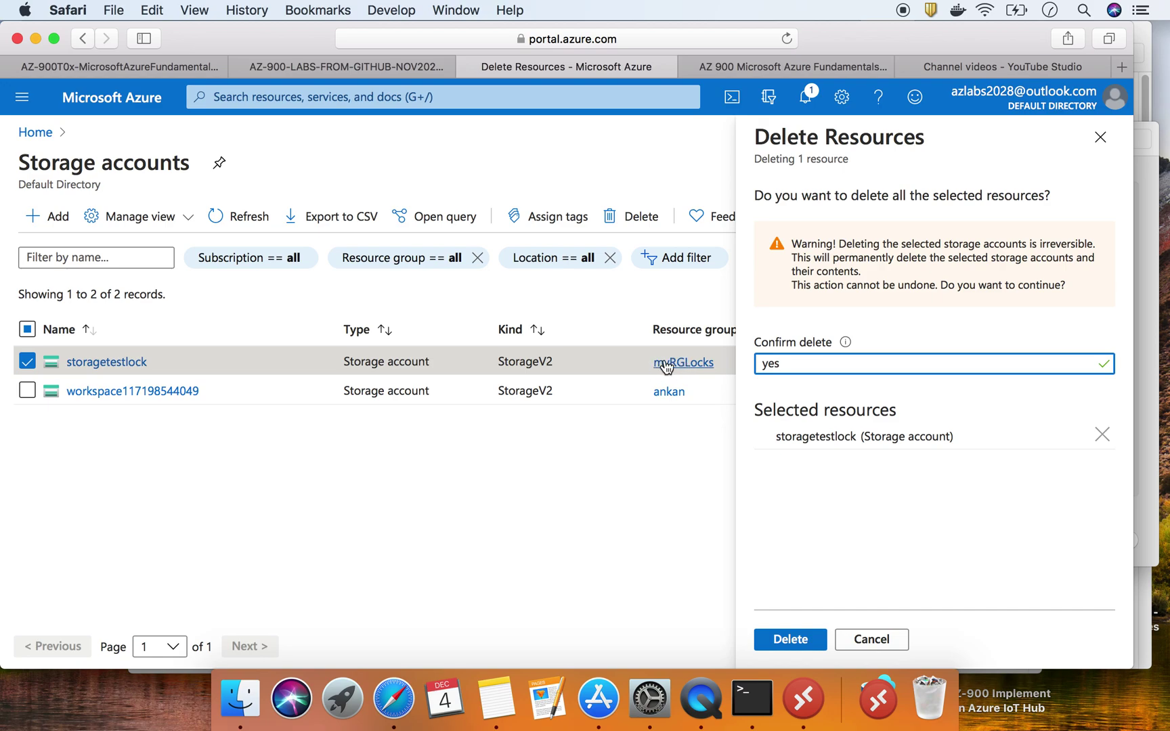
pyautogui.click(796, 640)
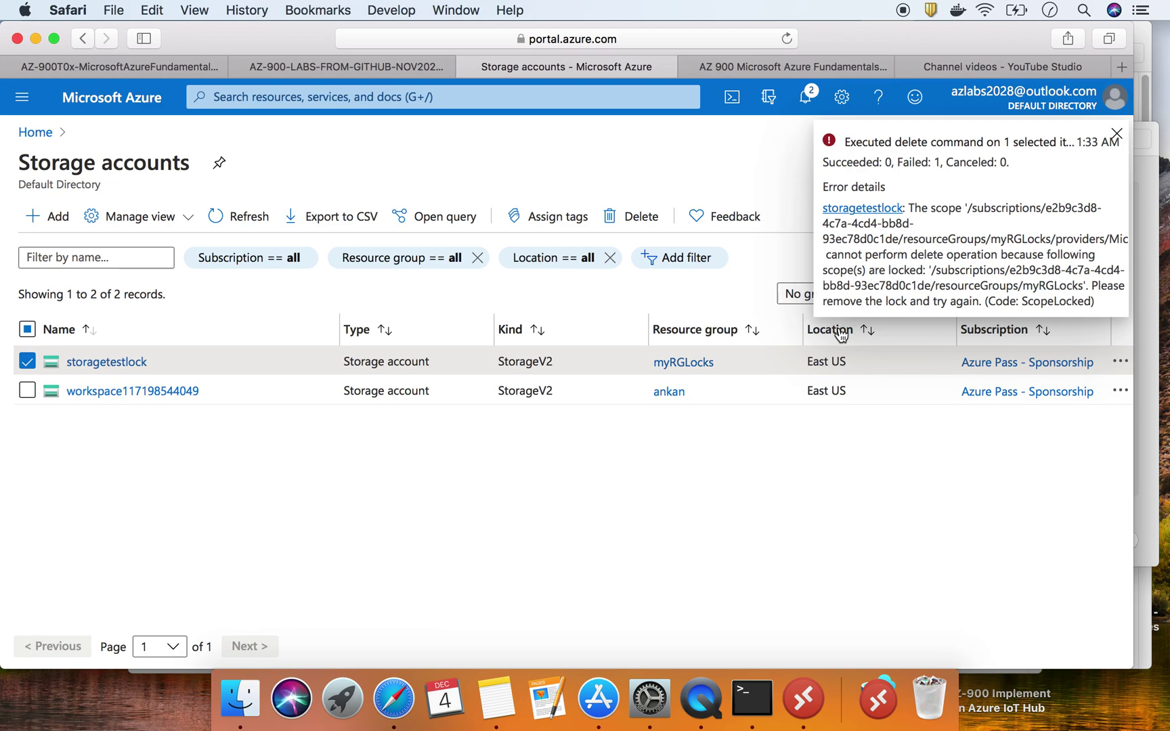
# Go back to the portal home page and open the locks of myRGLocks from the recent resources.
pyautogui.click(34, 132)
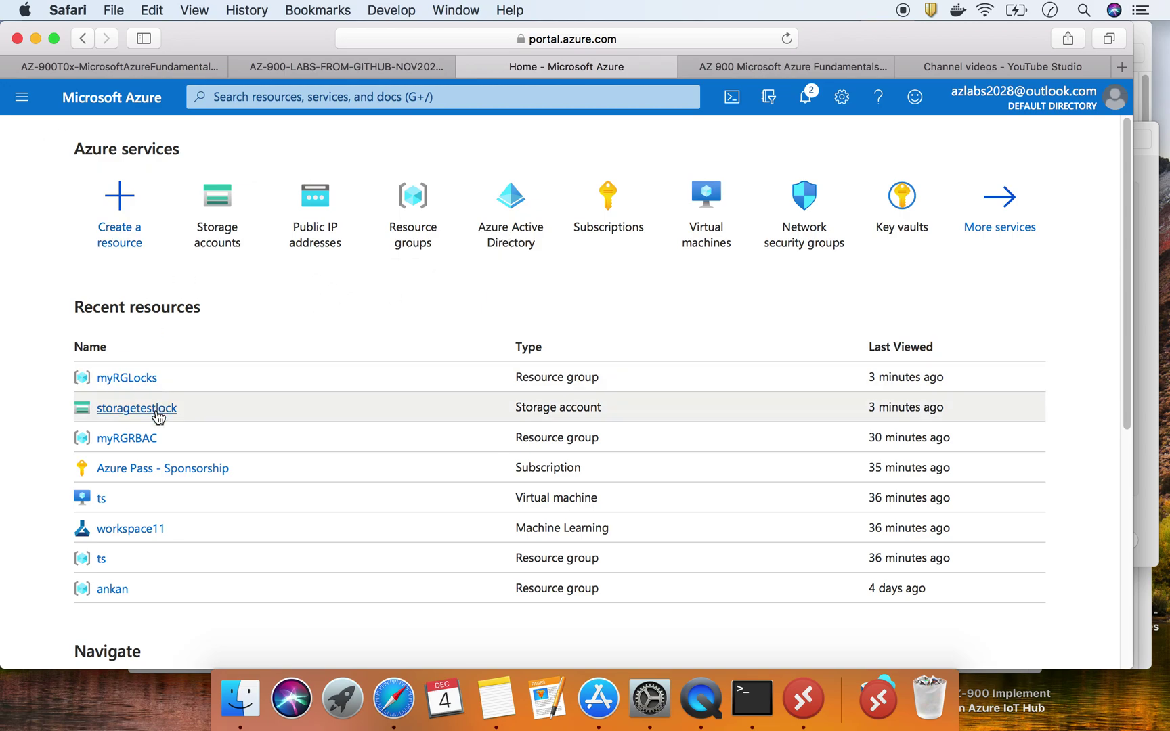
pyautogui.click(144, 379)
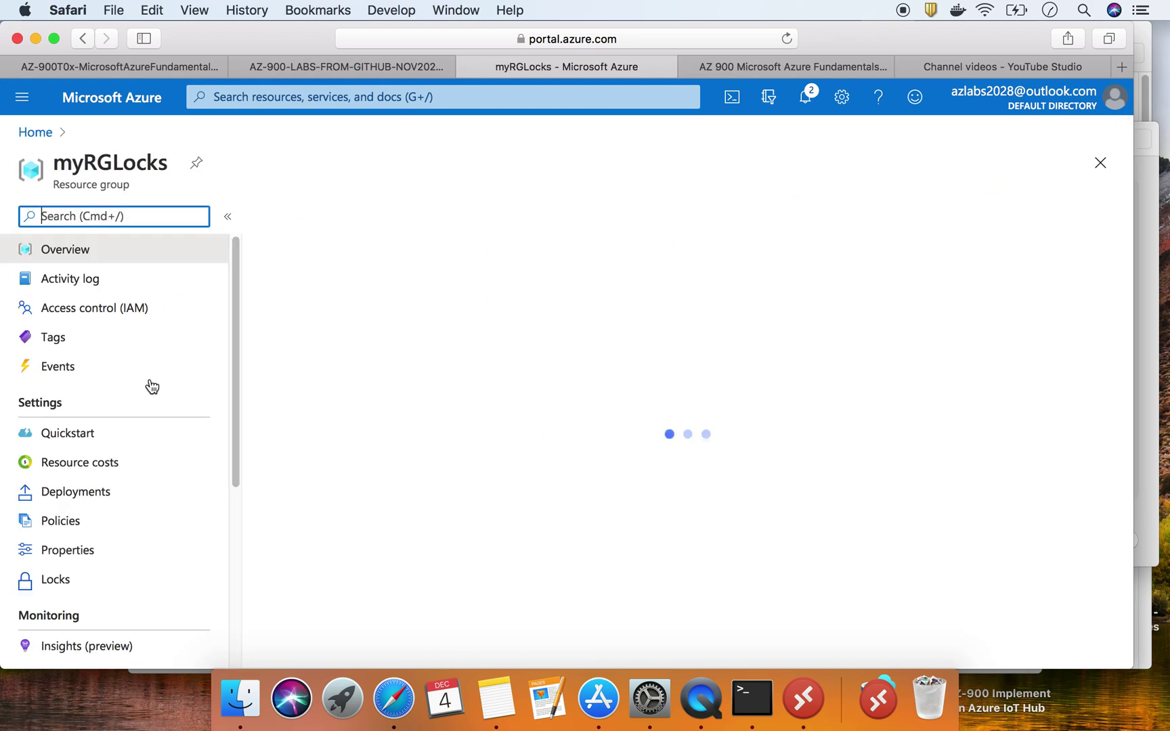
pyautogui.click(79, 586)
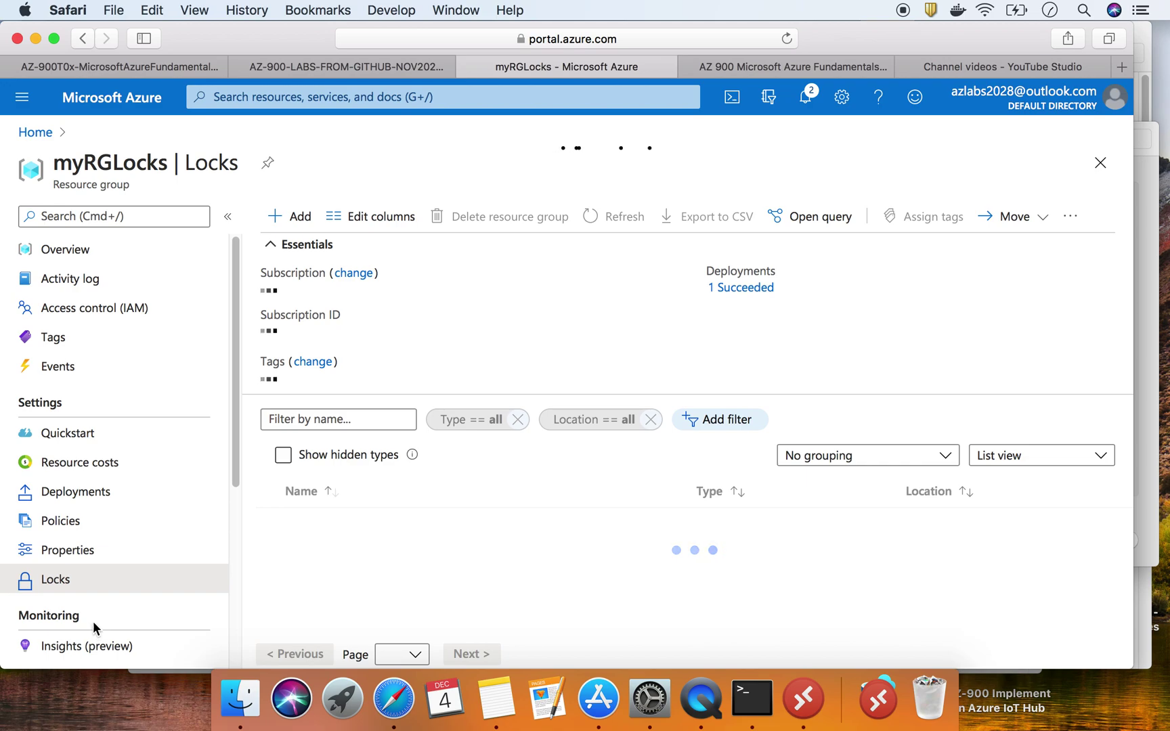
pyautogui.click(98, 589)
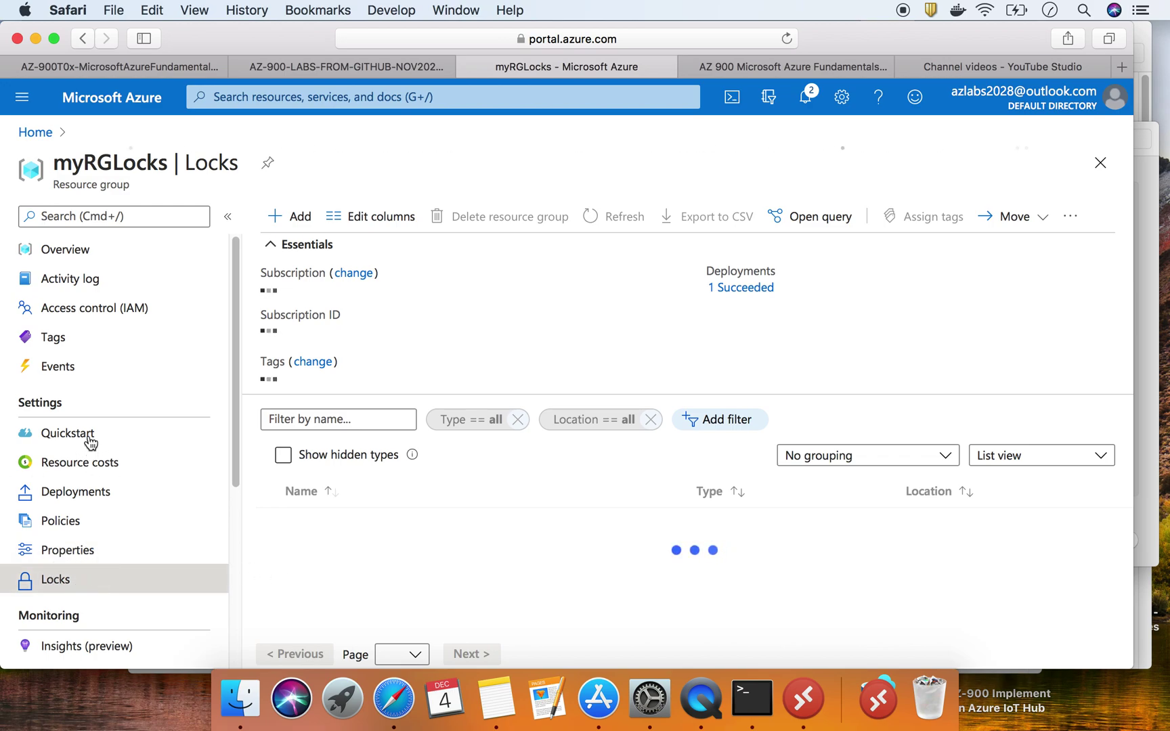
# Open the locks of the myRGLocks resource group from the resource groups list and delete DeleteLock.
pyautogui.click(35, 132)
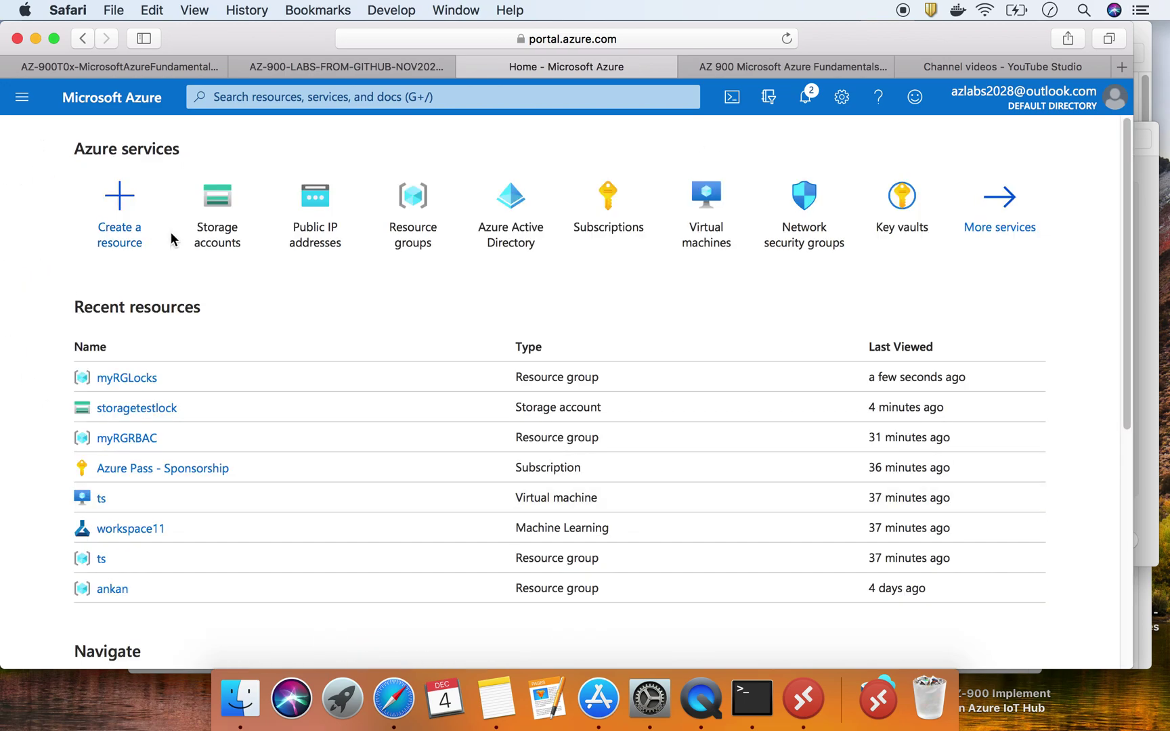
pyautogui.click(405, 257)
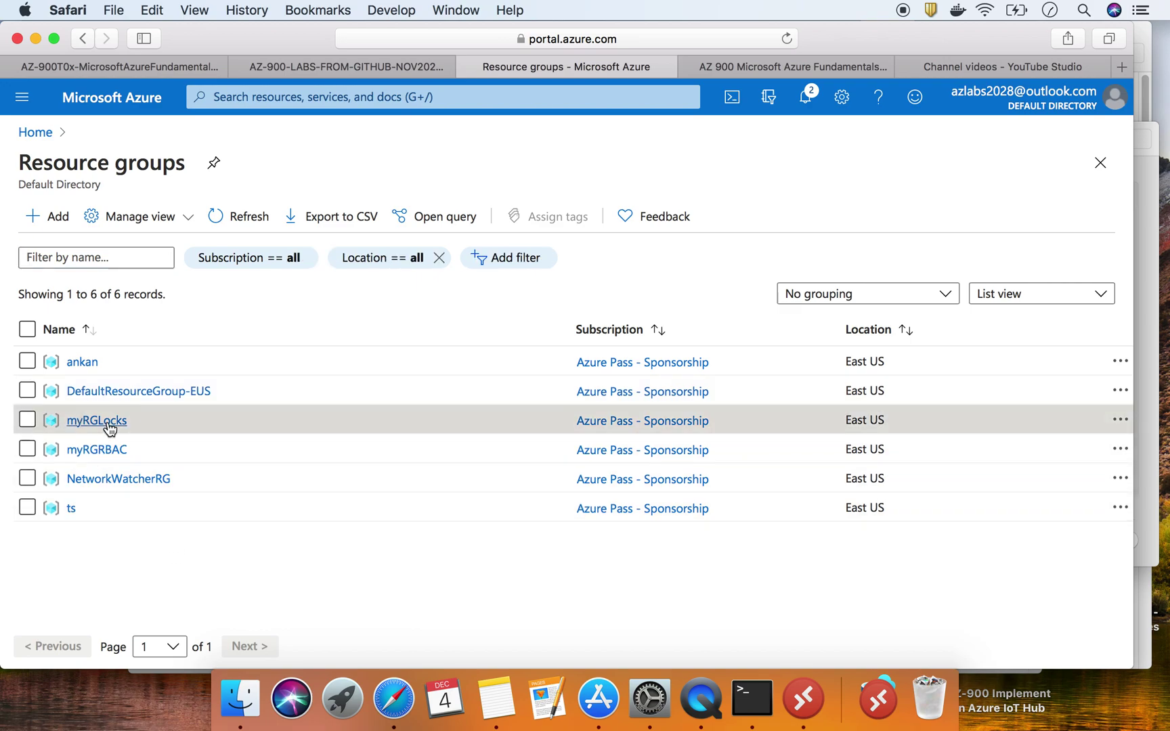
pyautogui.click(74, 420)
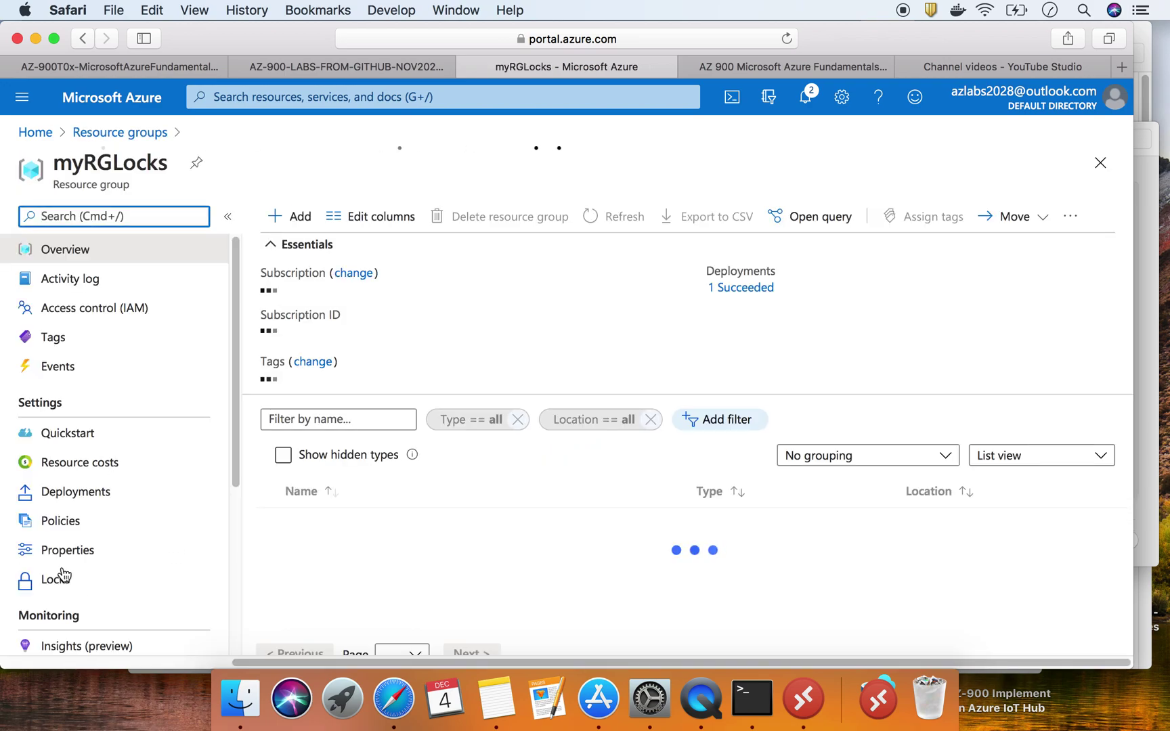
pyautogui.click(68, 587)
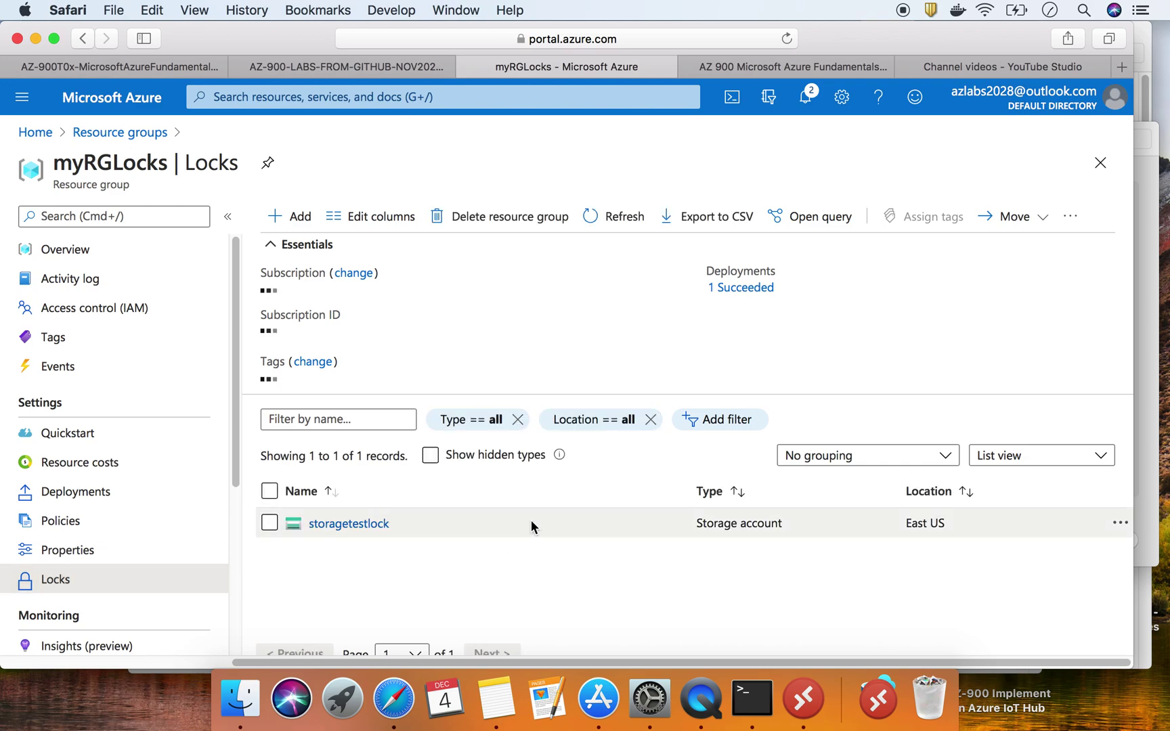
pyautogui.click(116, 581)
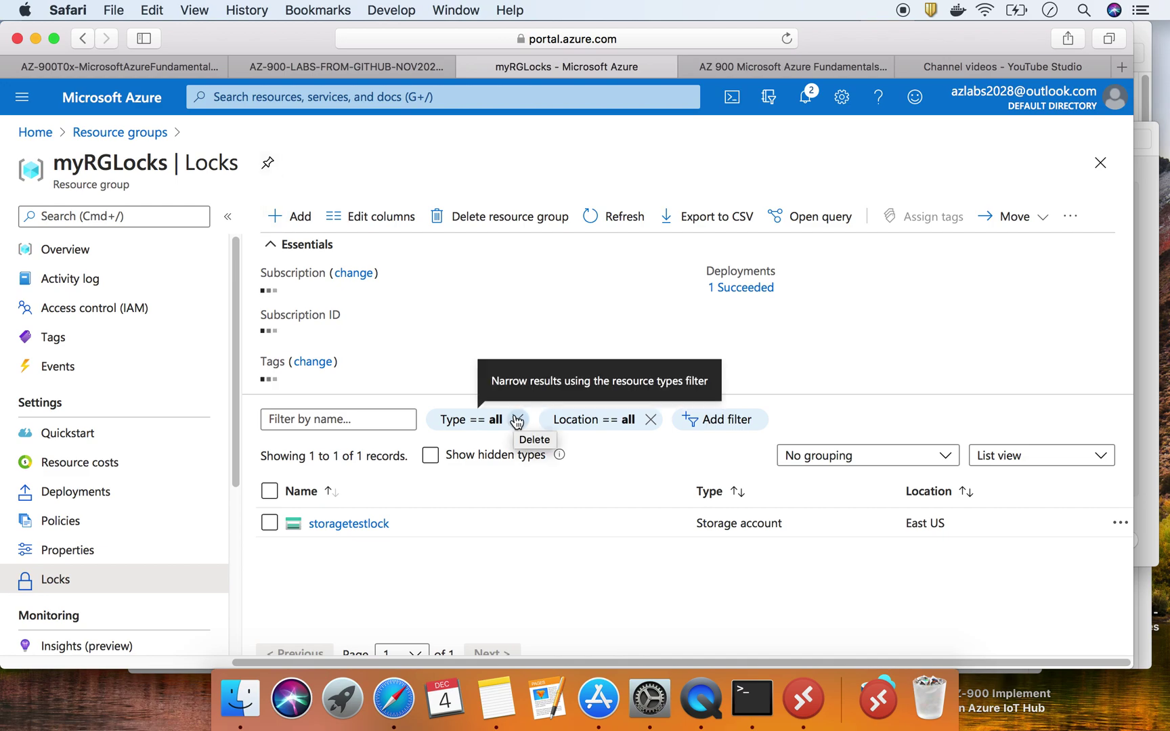
pyautogui.click(97, 312)
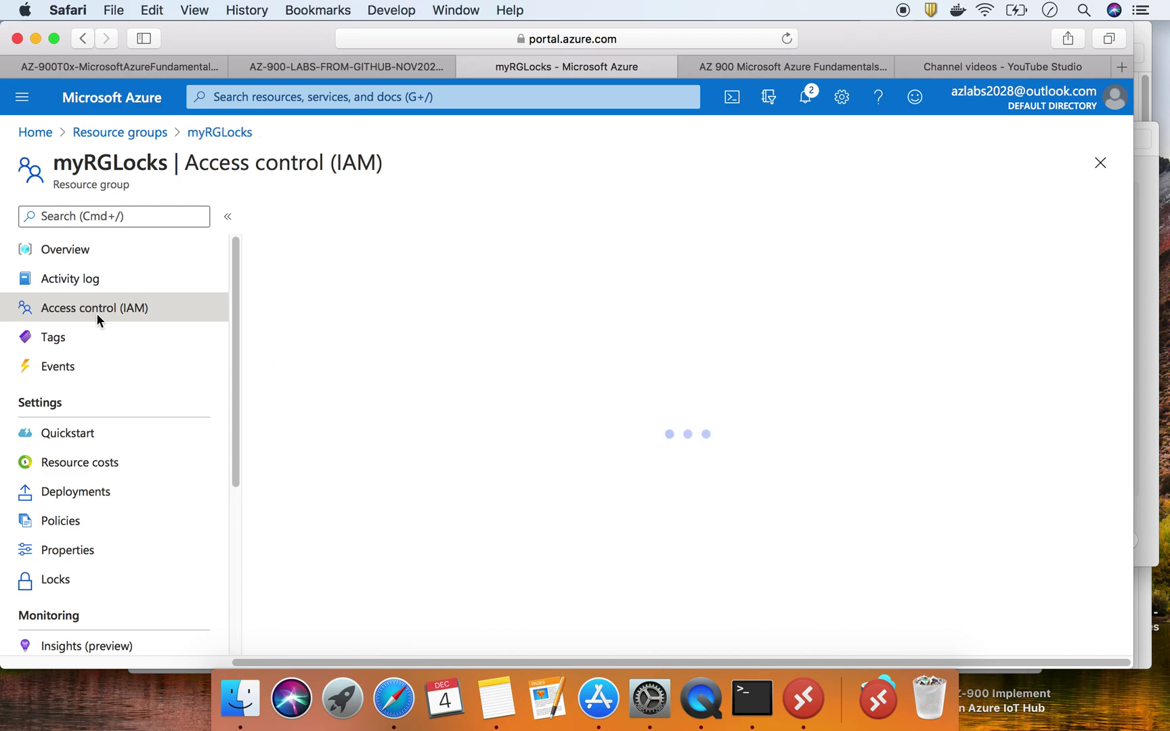
pyautogui.click(98, 583)
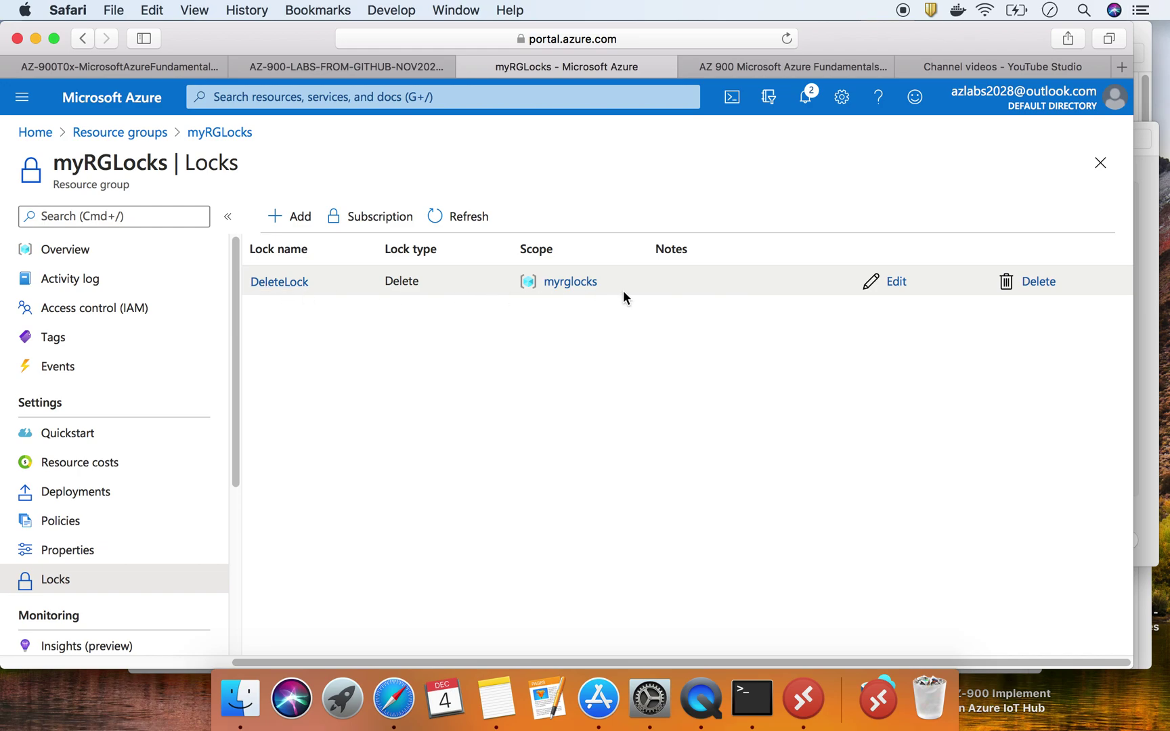
pyautogui.click(1050, 287)
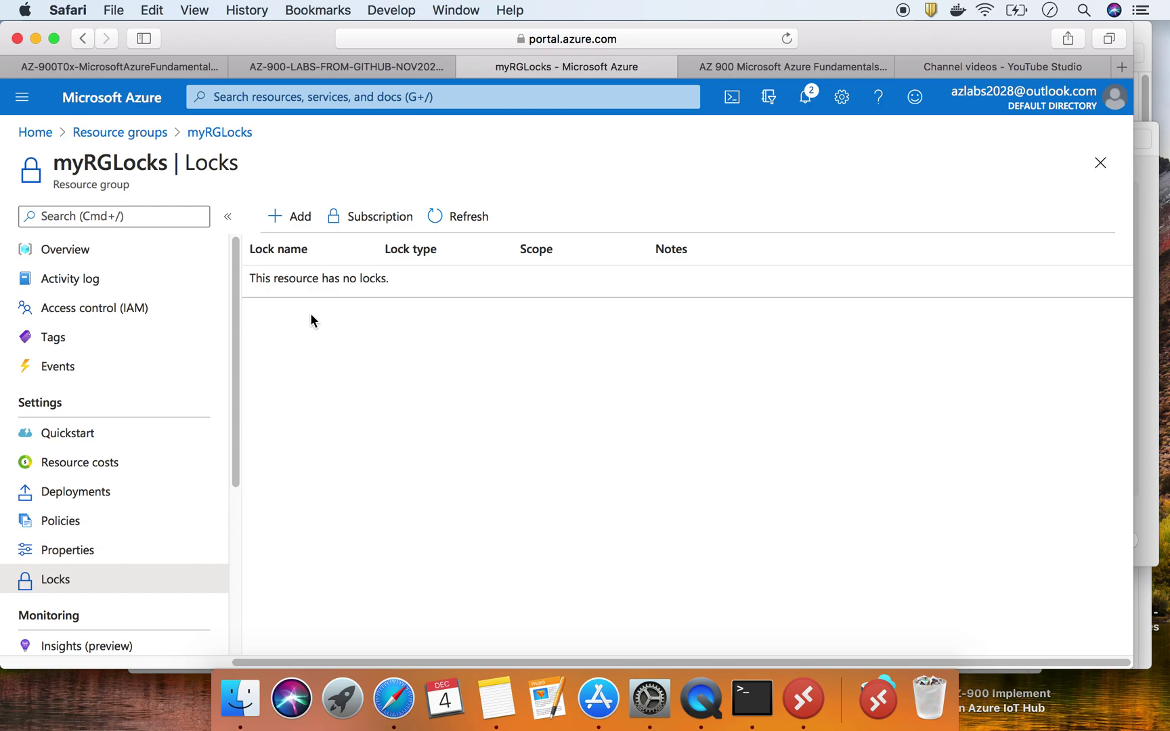
# Add a lock named ReadLock with lock type Read-only to the myRGLocks resource group.
pyautogui.click(300, 218)
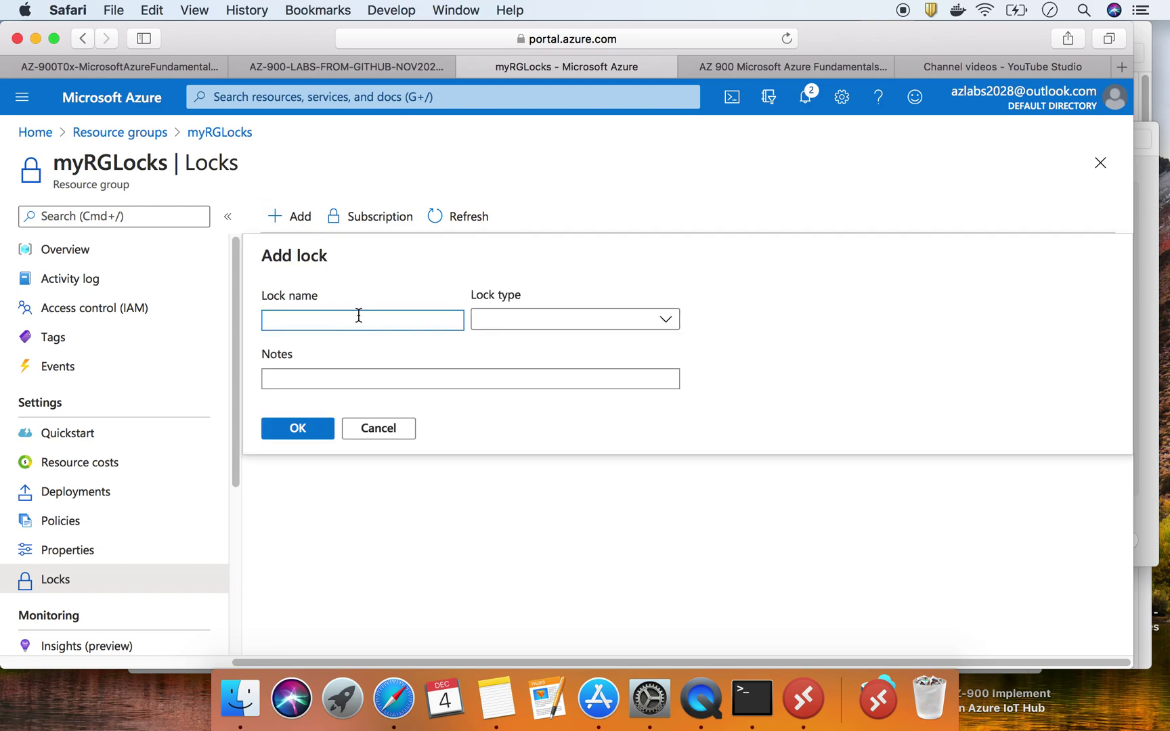
pyautogui.write('r')
pyautogui.write('Read')
pyautogui.write('Lock')
pyautogui.press('Tab')
pyautogui.click(497, 319)
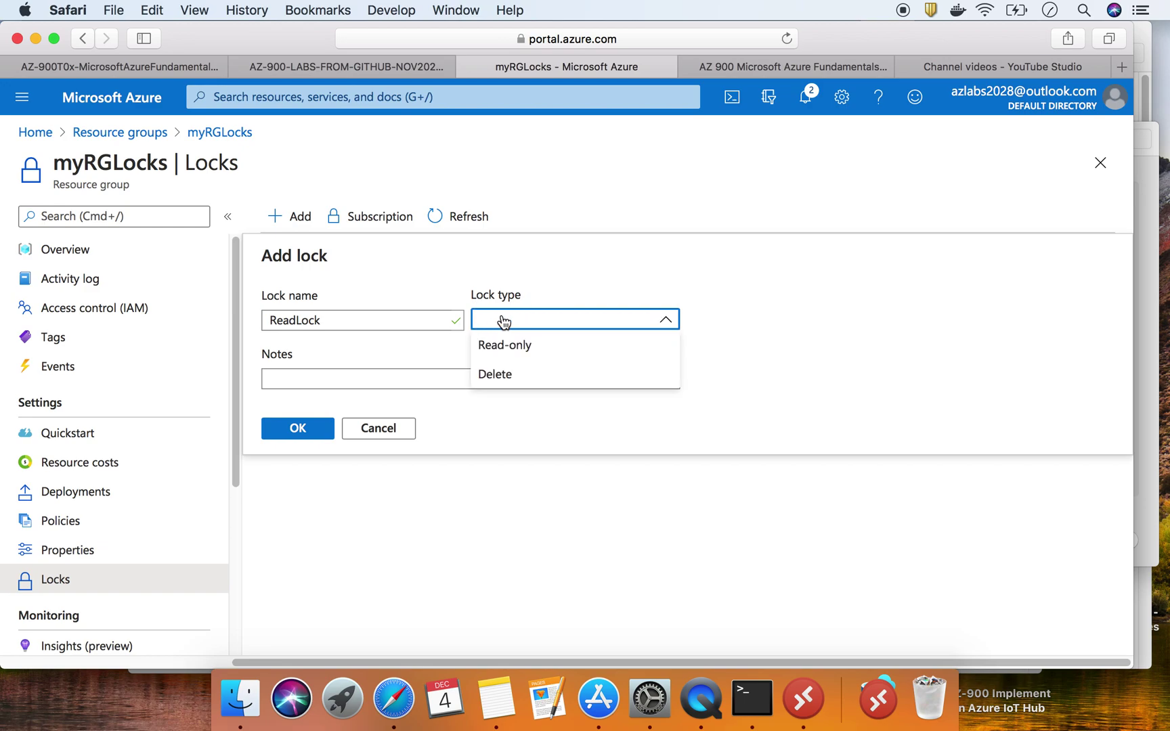
pyautogui.click(501, 347)
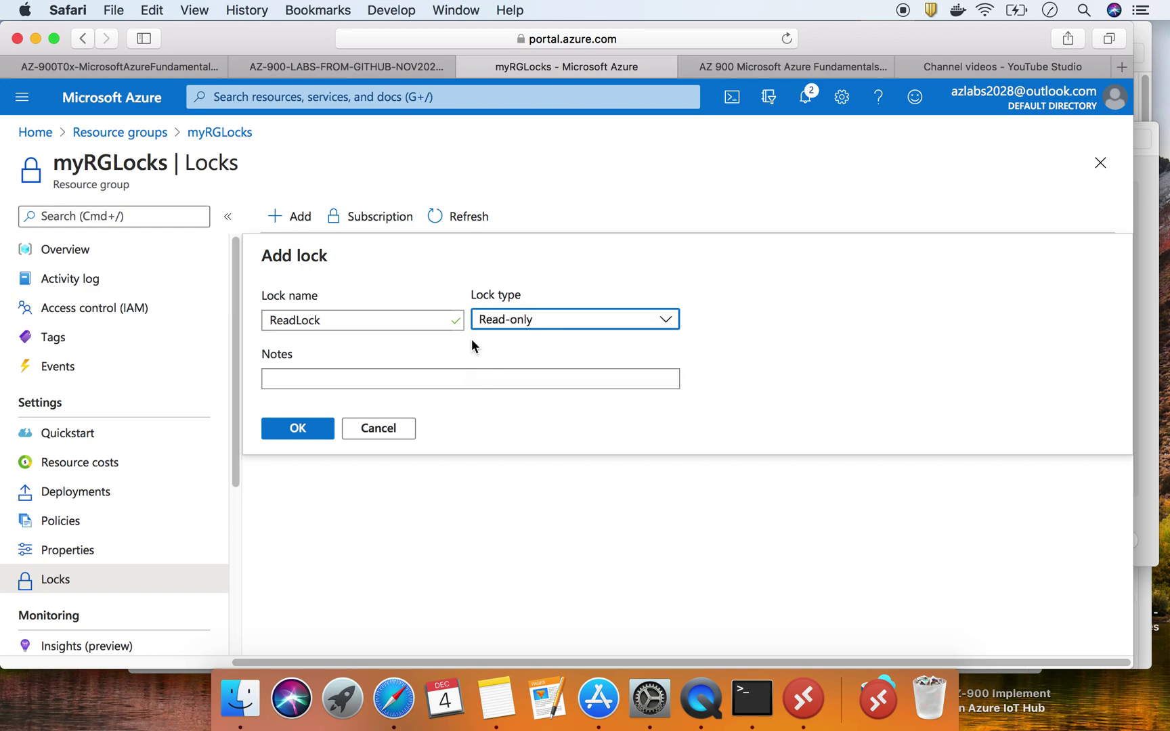
pyautogui.click(550, 319)
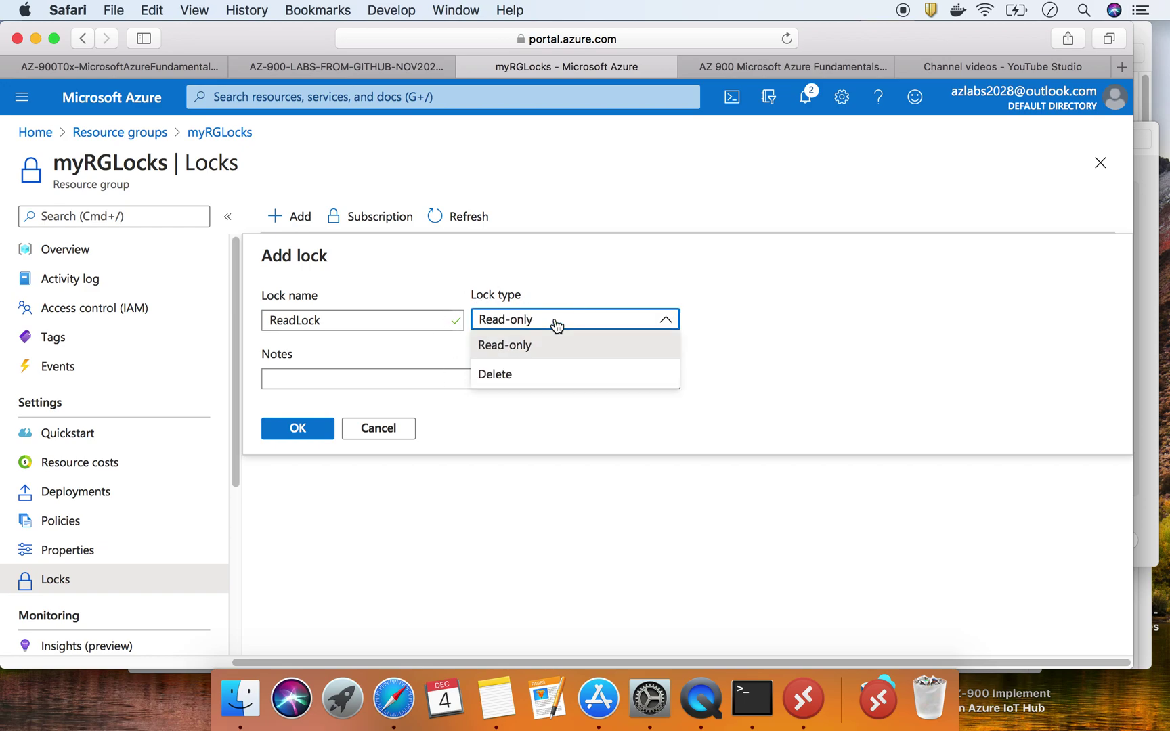
pyautogui.click(556, 323)
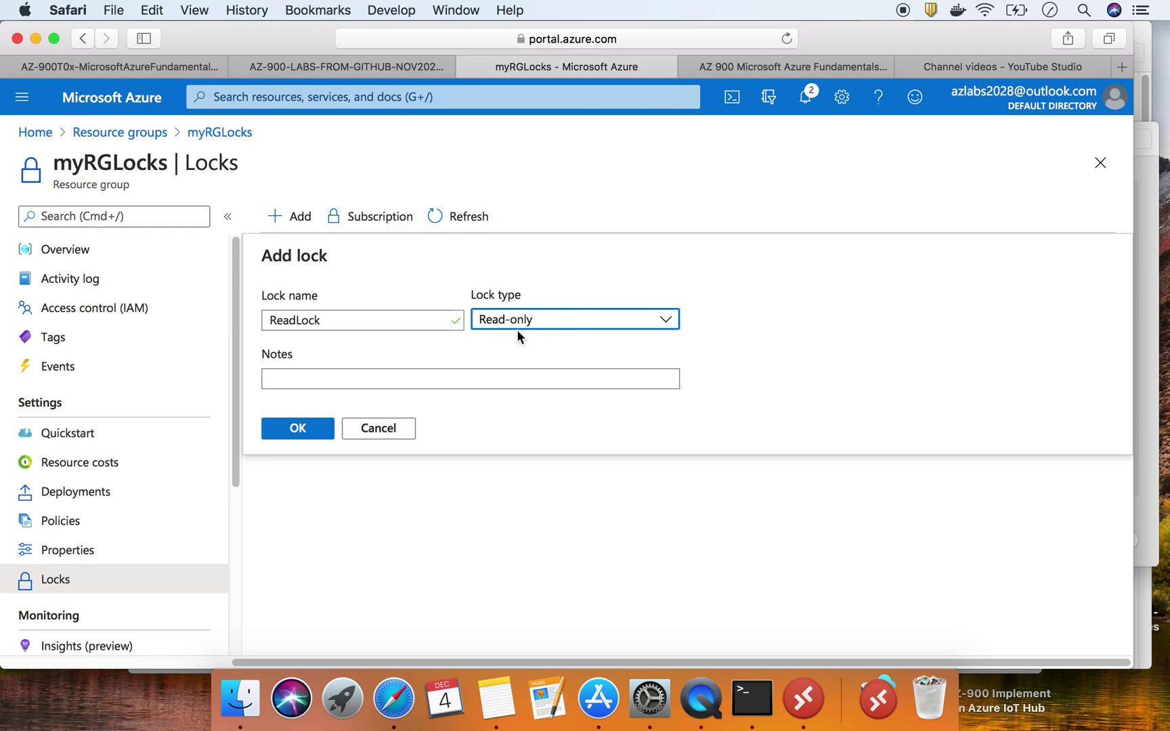
pyautogui.click(296, 431)
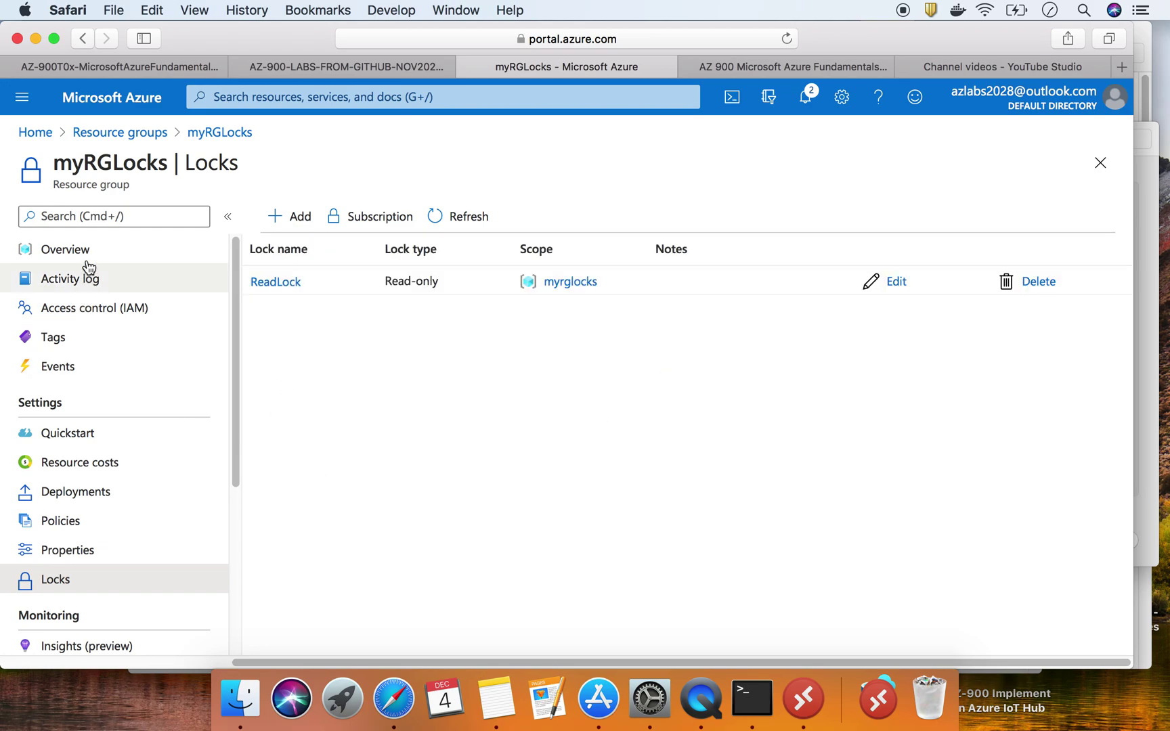
# Reload the Azure portal and start creating a new public IP address from the Public IP addresses service.
pyautogui.click(223, 134)
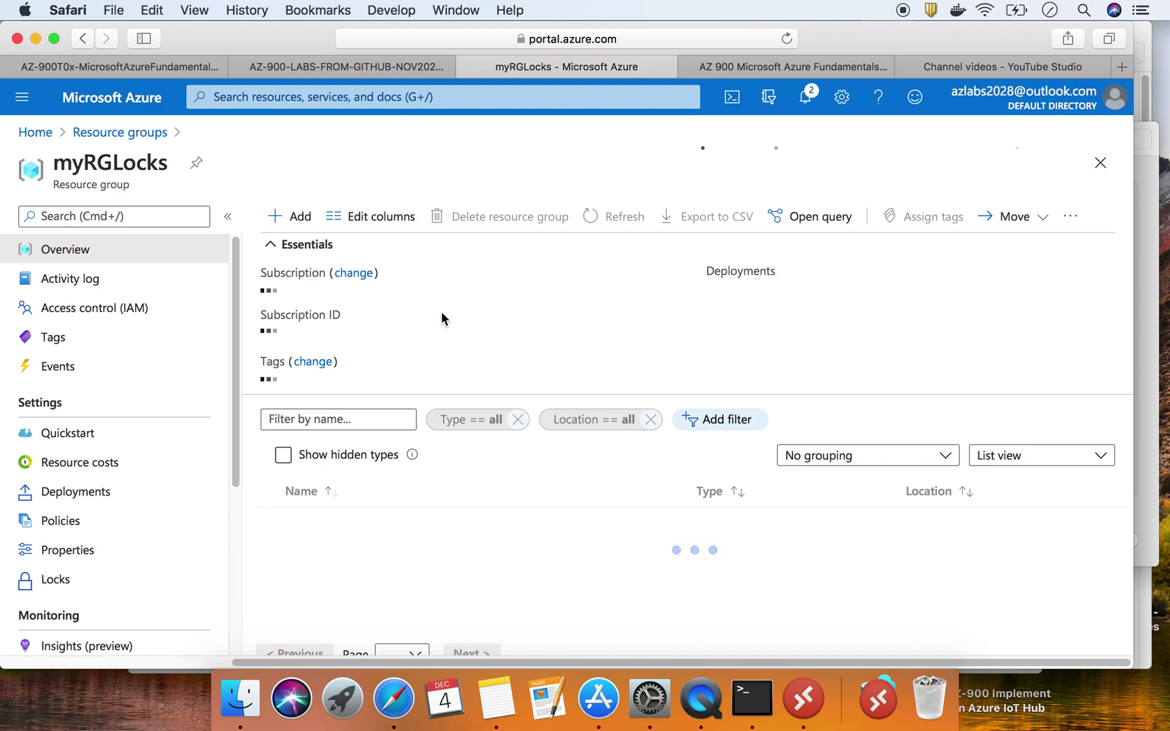
pyautogui.click(381, 97)
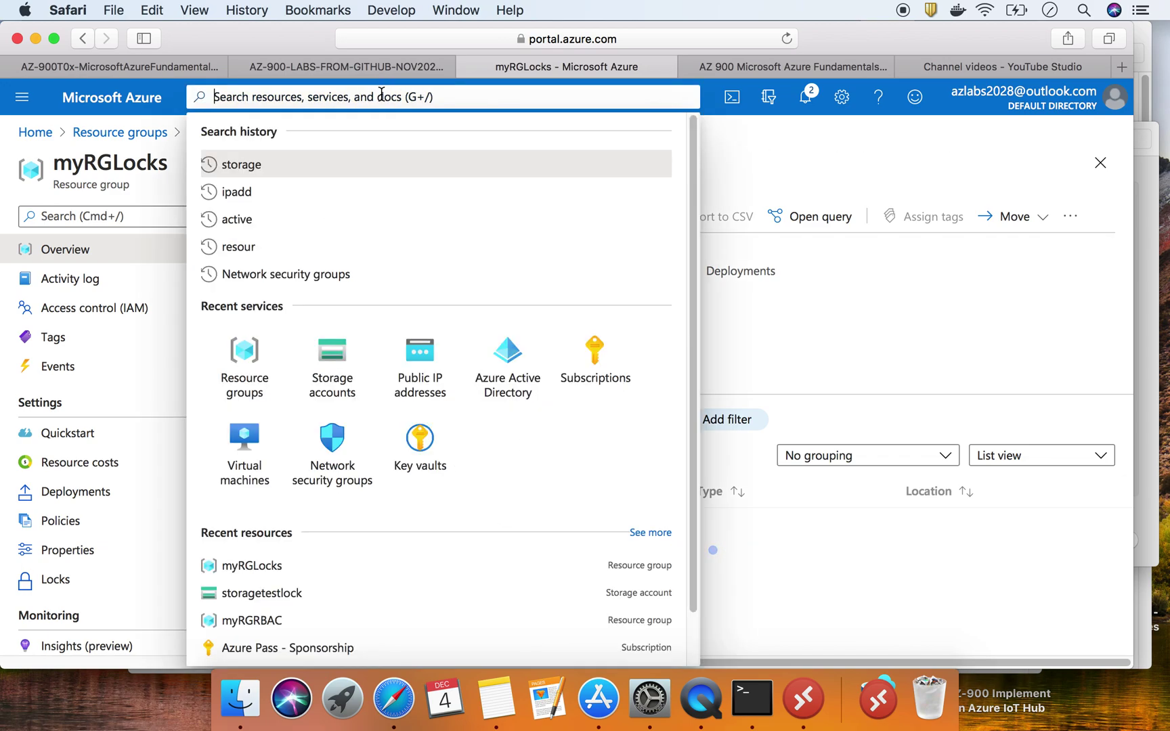
pyautogui.click(423, 367)
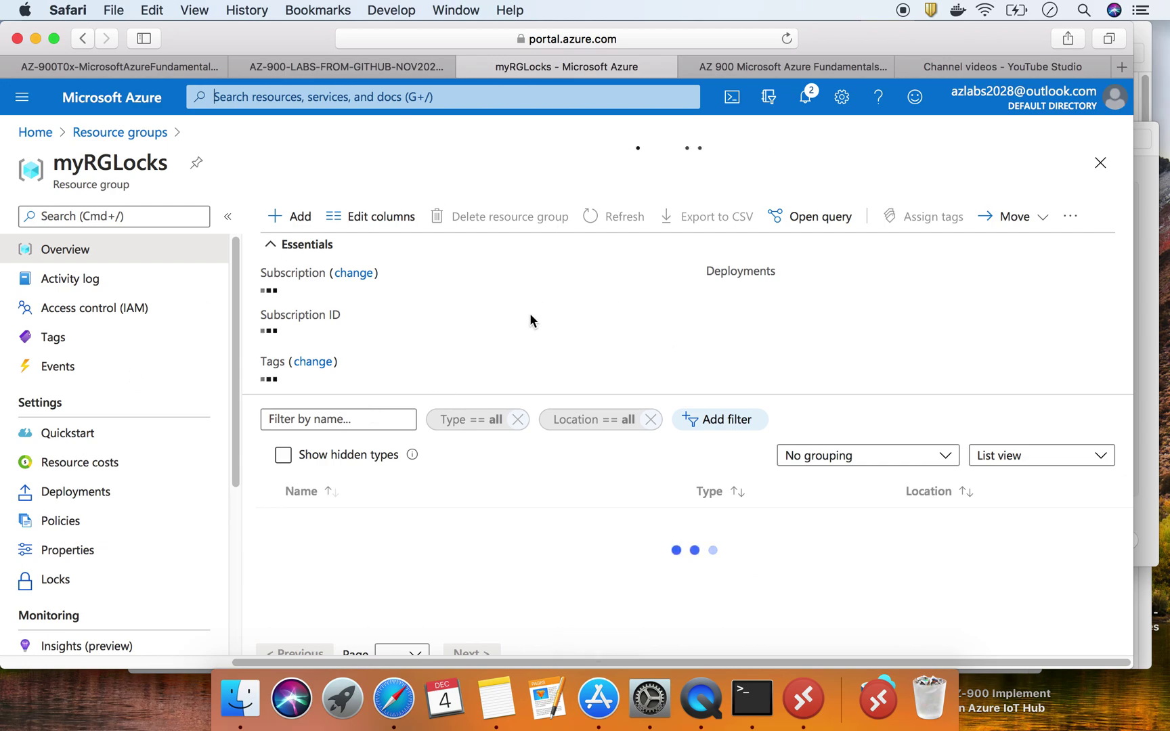
pyautogui.click(786, 39)
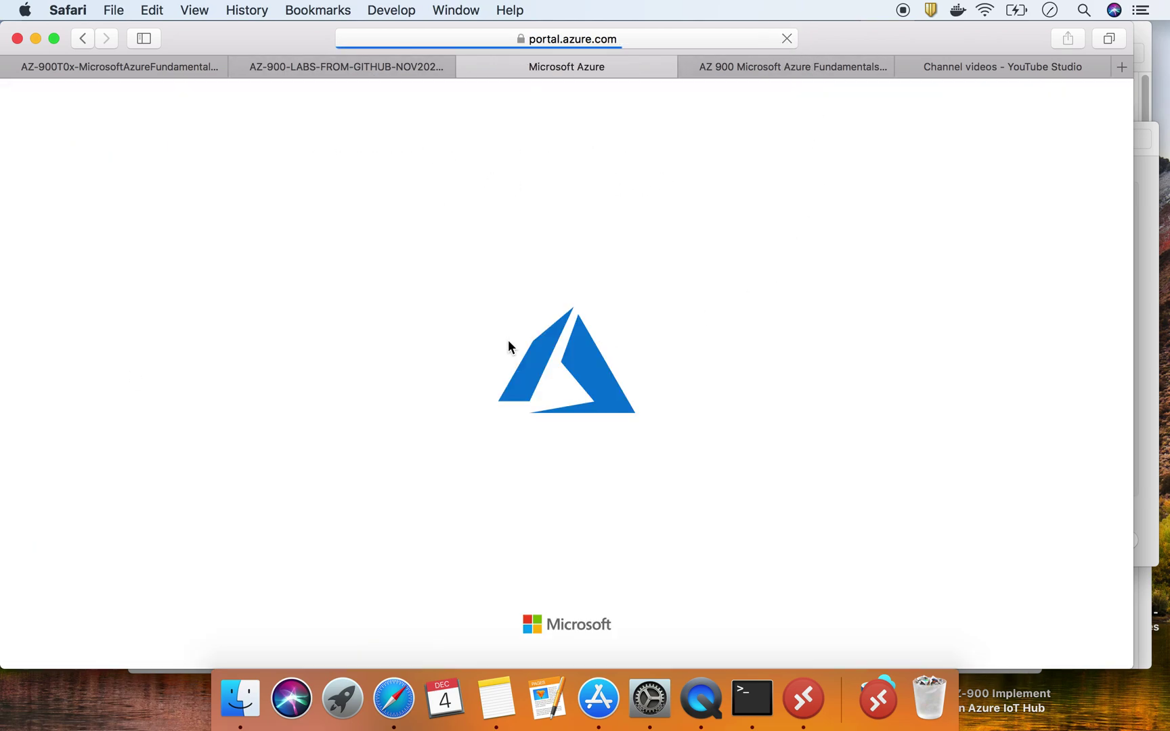
pyautogui.click(372, 100)
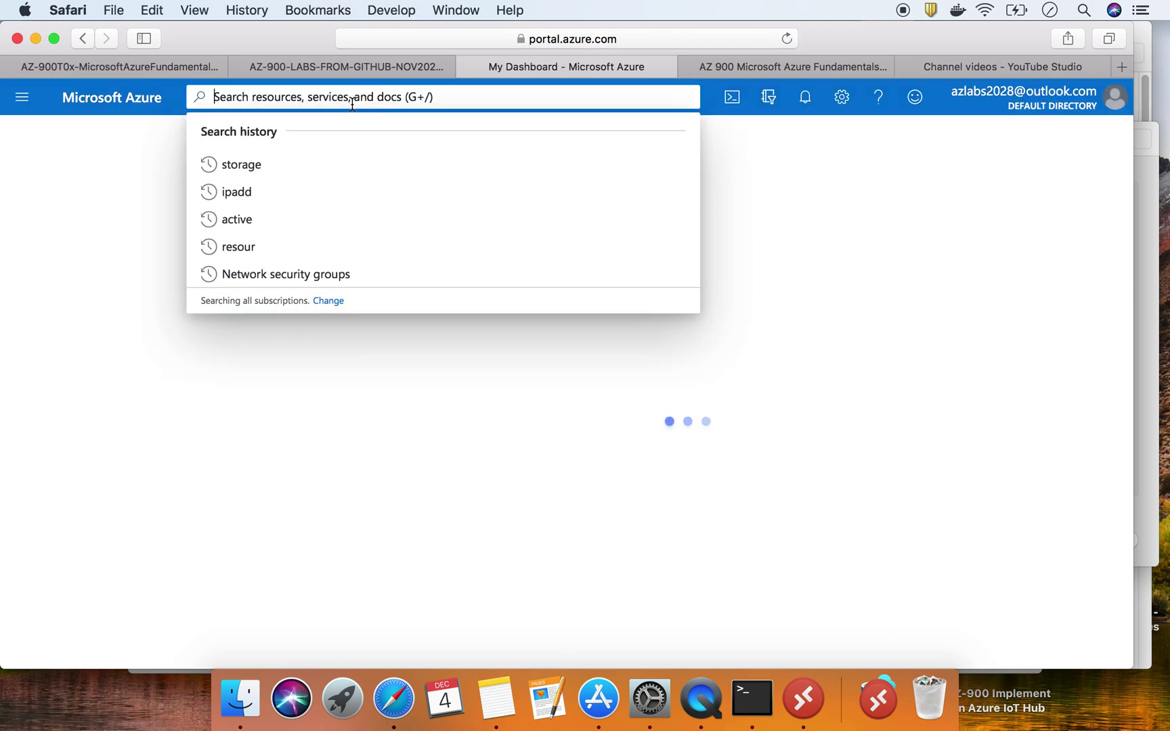
pyautogui.click(261, 372)
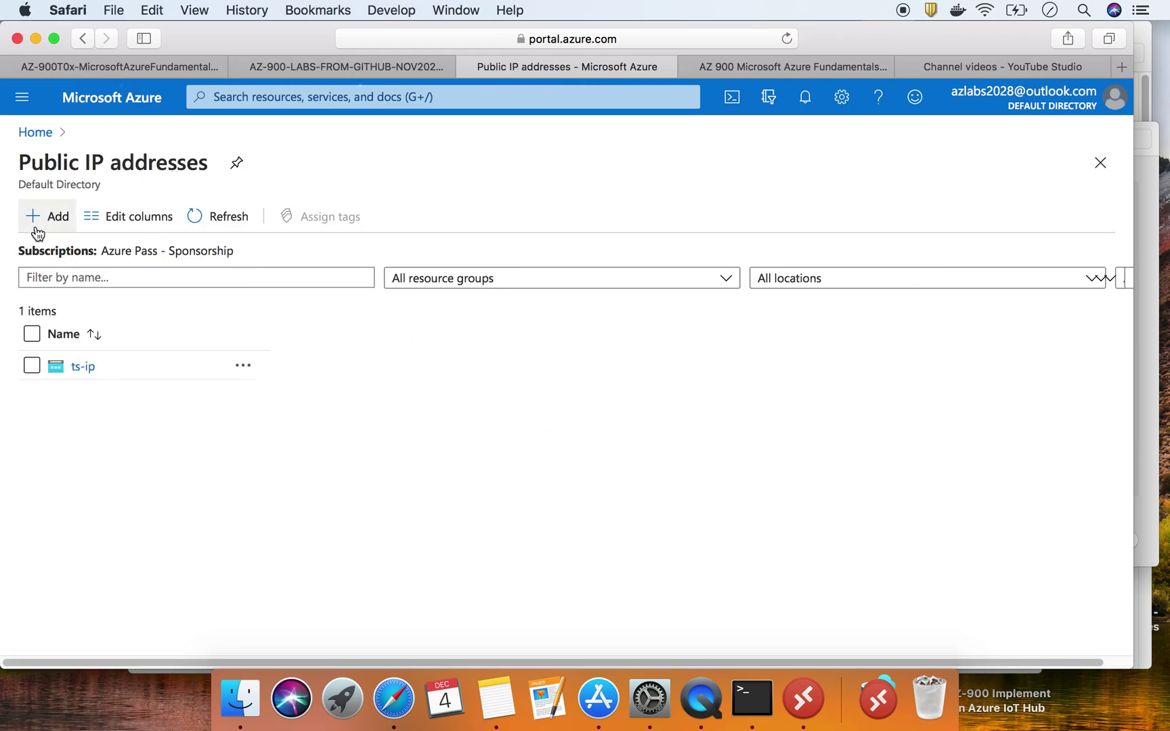
pyautogui.click(36, 224)
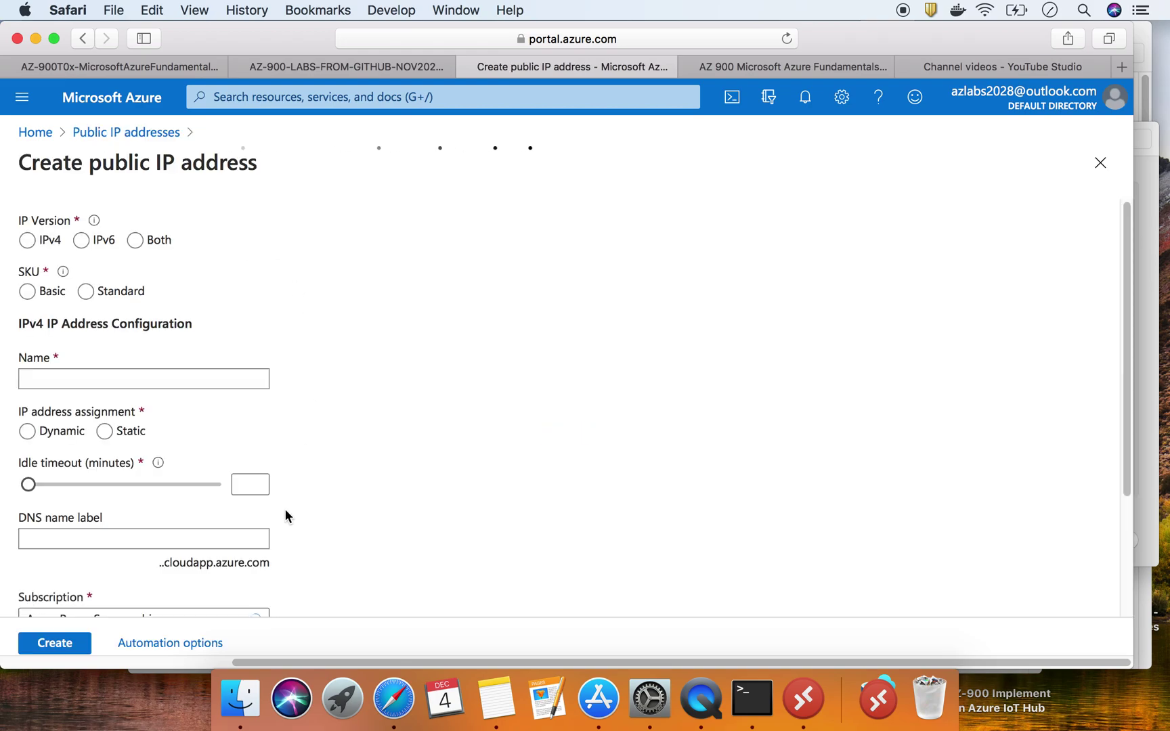
# Select myRGLocks as the resource group for the new public IP address.
pyautogui.scroll(-3, 265, 528)
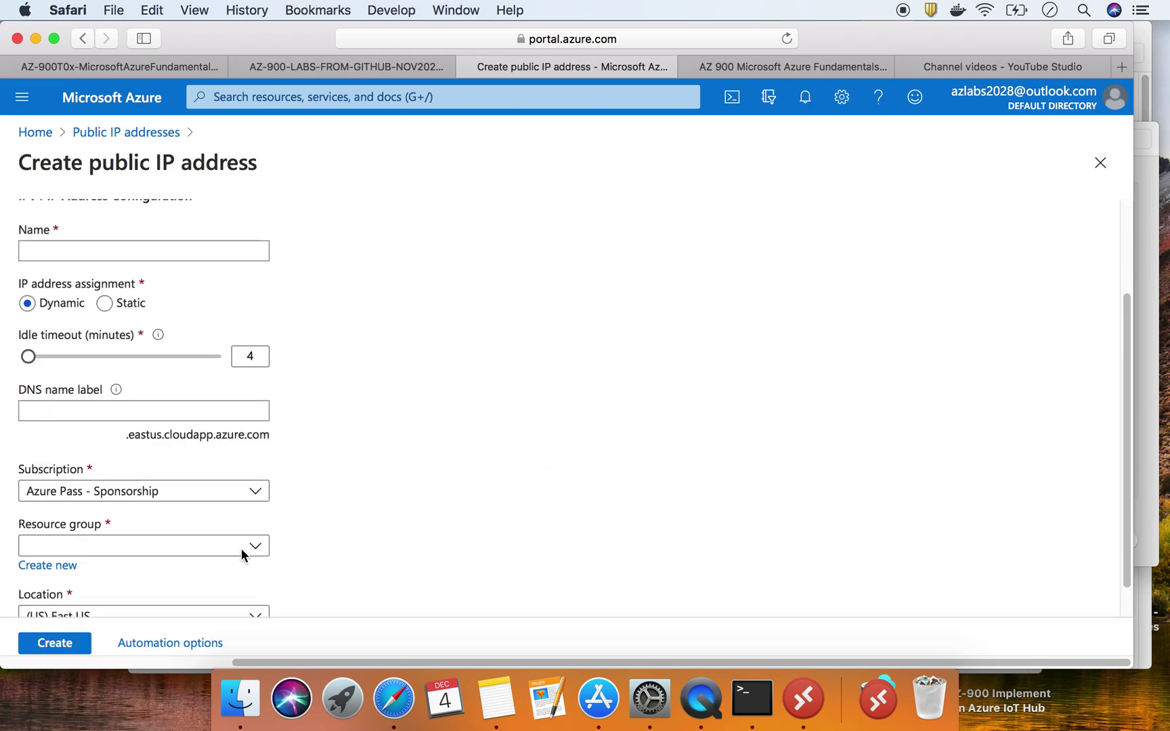
pyautogui.scroll(3, 241, 548)
pyautogui.scroll(-2, 241, 548)
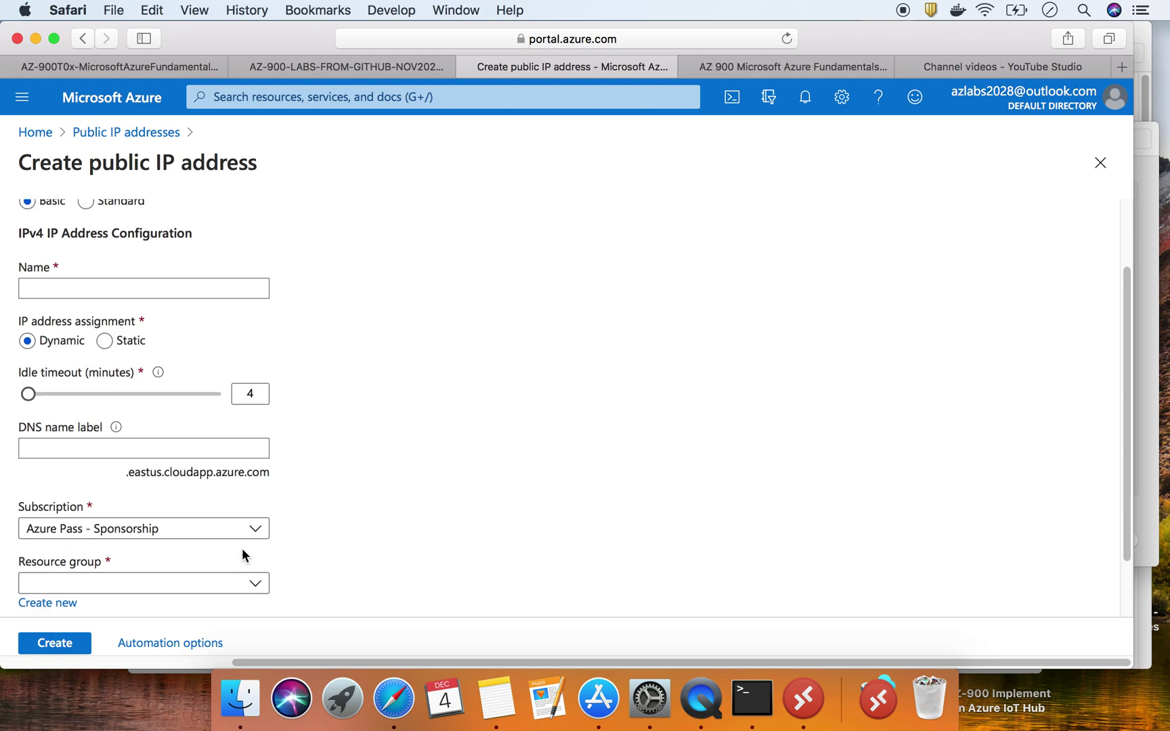
pyautogui.scroll(-1, 242, 556)
pyautogui.click(214, 557)
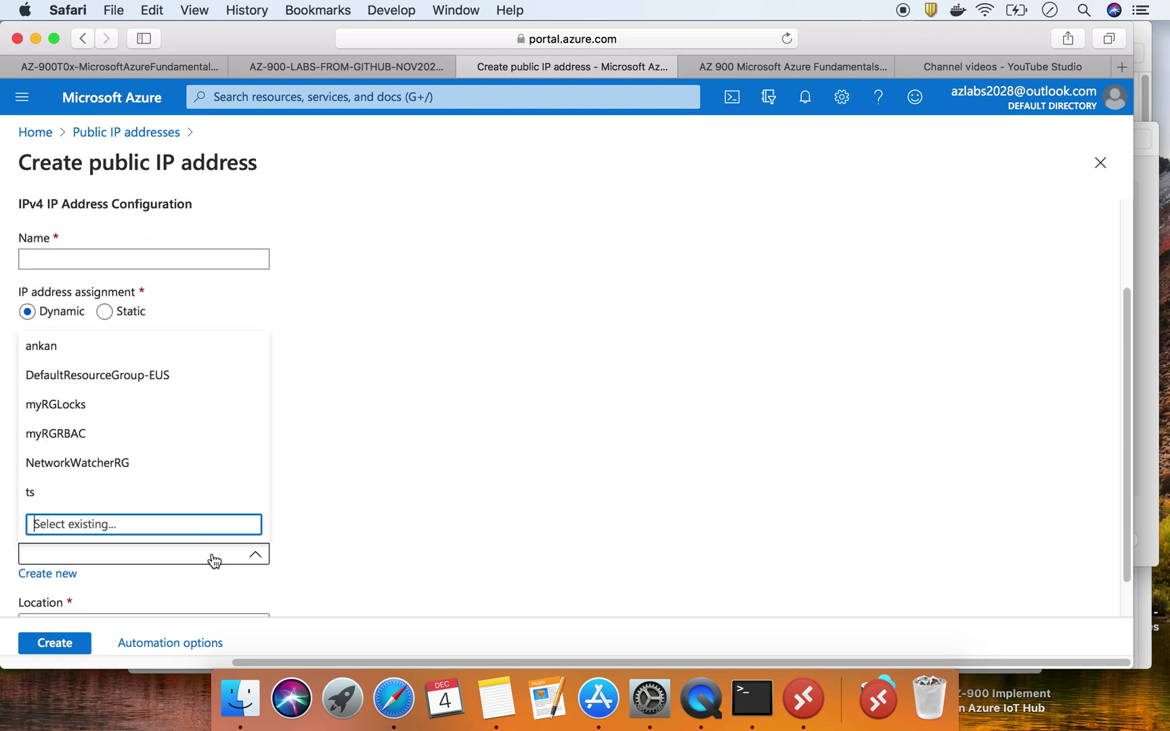
pyautogui.click(142, 407)
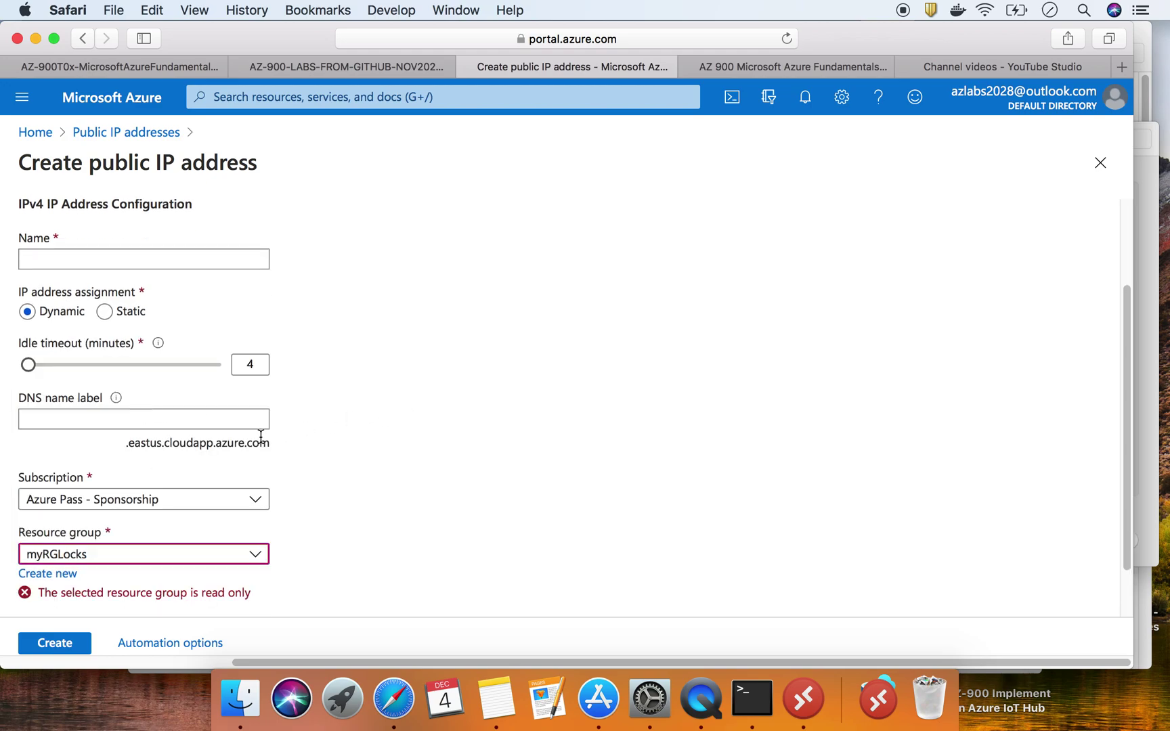
# Name the new public IP address testip and check the validation of its resource group selection.
pyautogui.scroll(3, 264, 435)
pyautogui.click(126, 368)
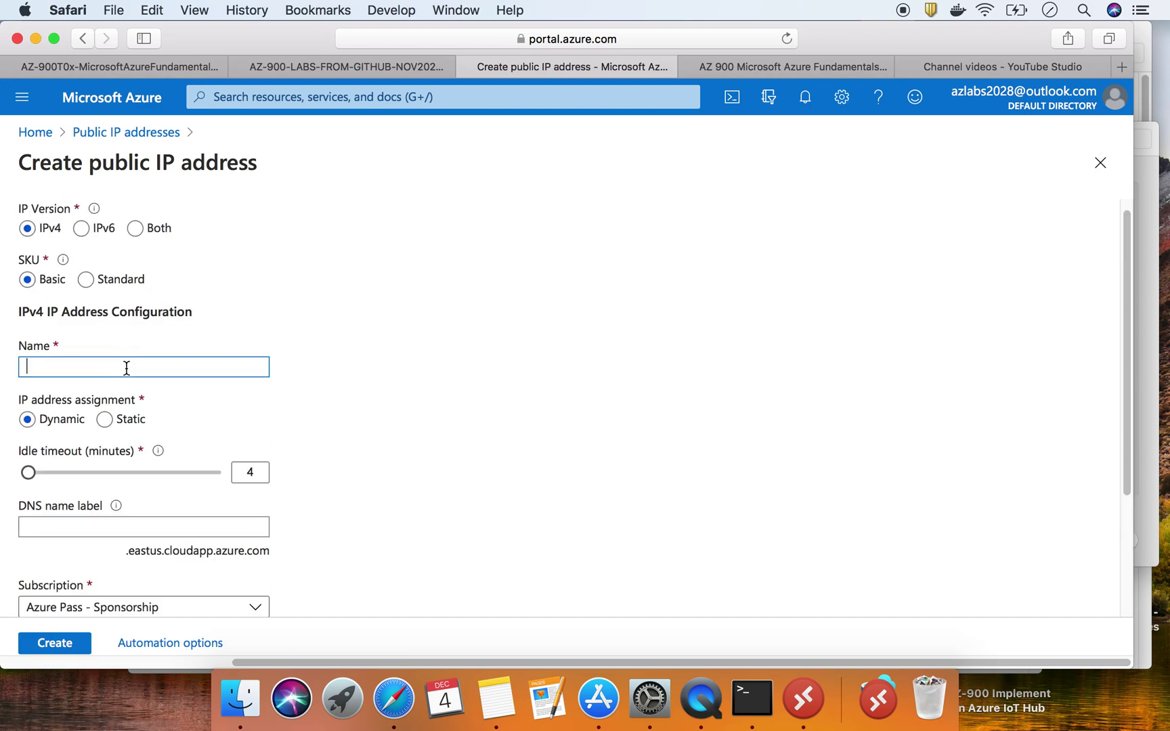
pyautogui.write('test1')
pyautogui.press('BackSpace')
pyautogui.scroll(-5, 271, 377)
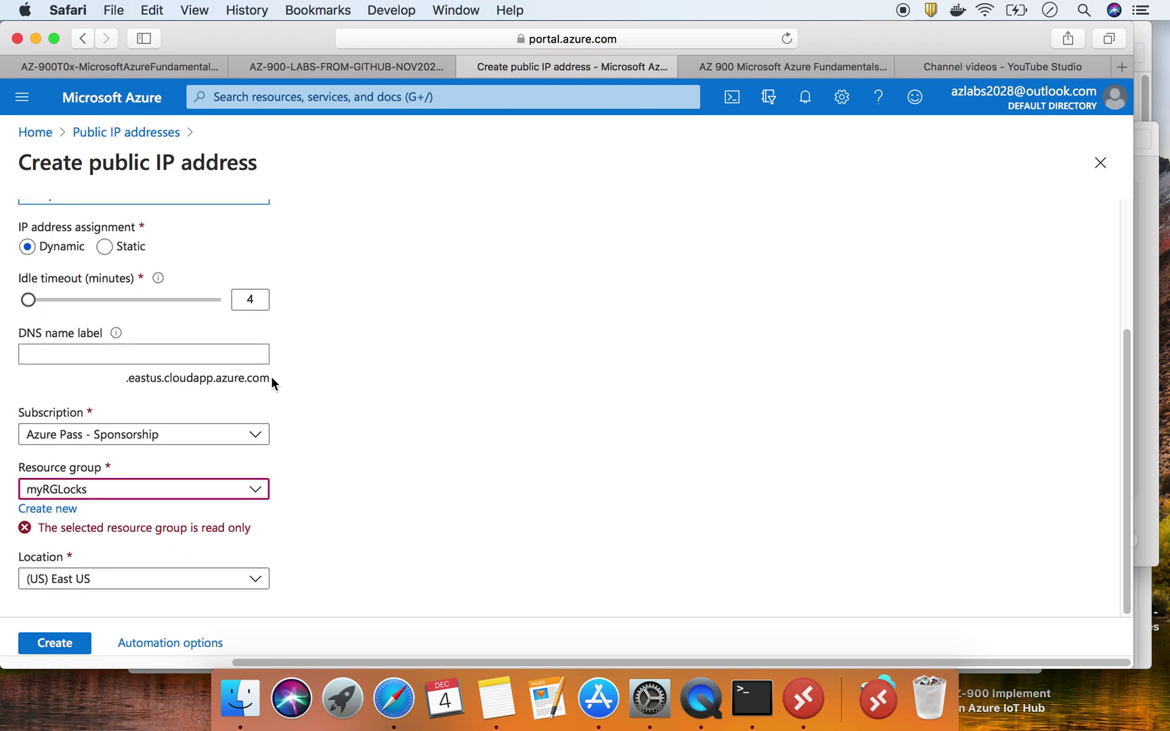
pyautogui.click(52, 526)
pyautogui.scroll(5, 304, 416)
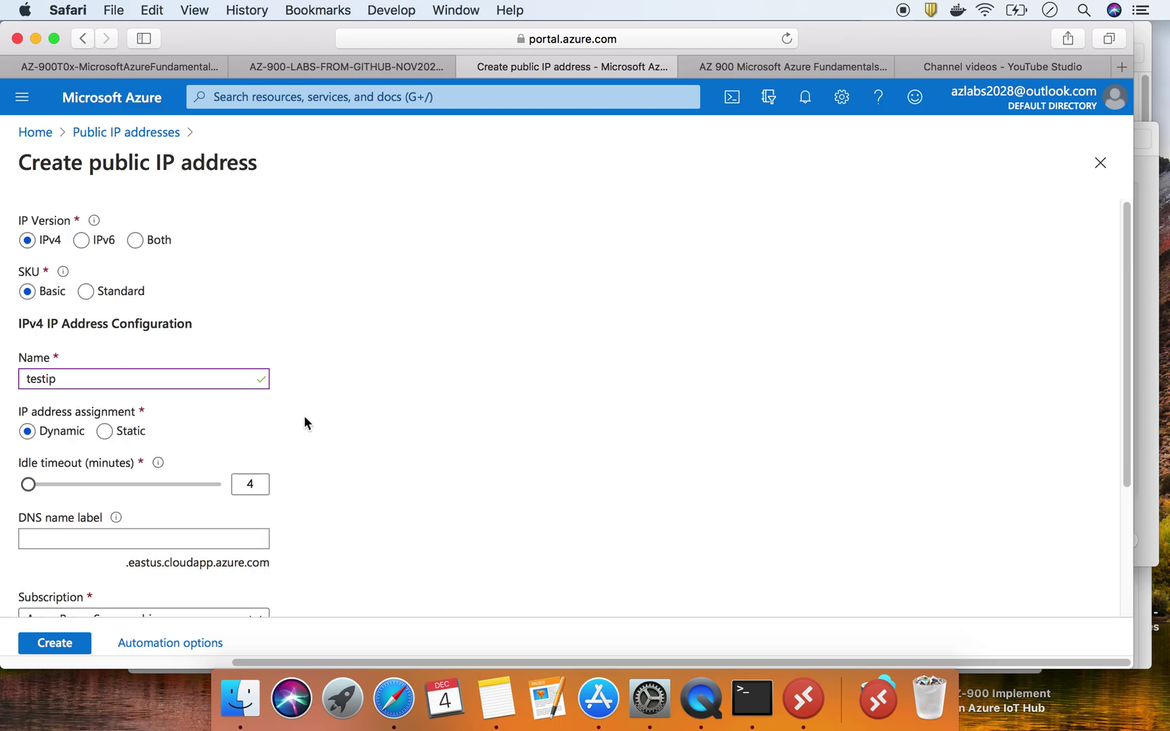
# Switch to the lab instructions on GitHub and review the resource lock tasks up to adding a lock.
pyautogui.click(145, 67)
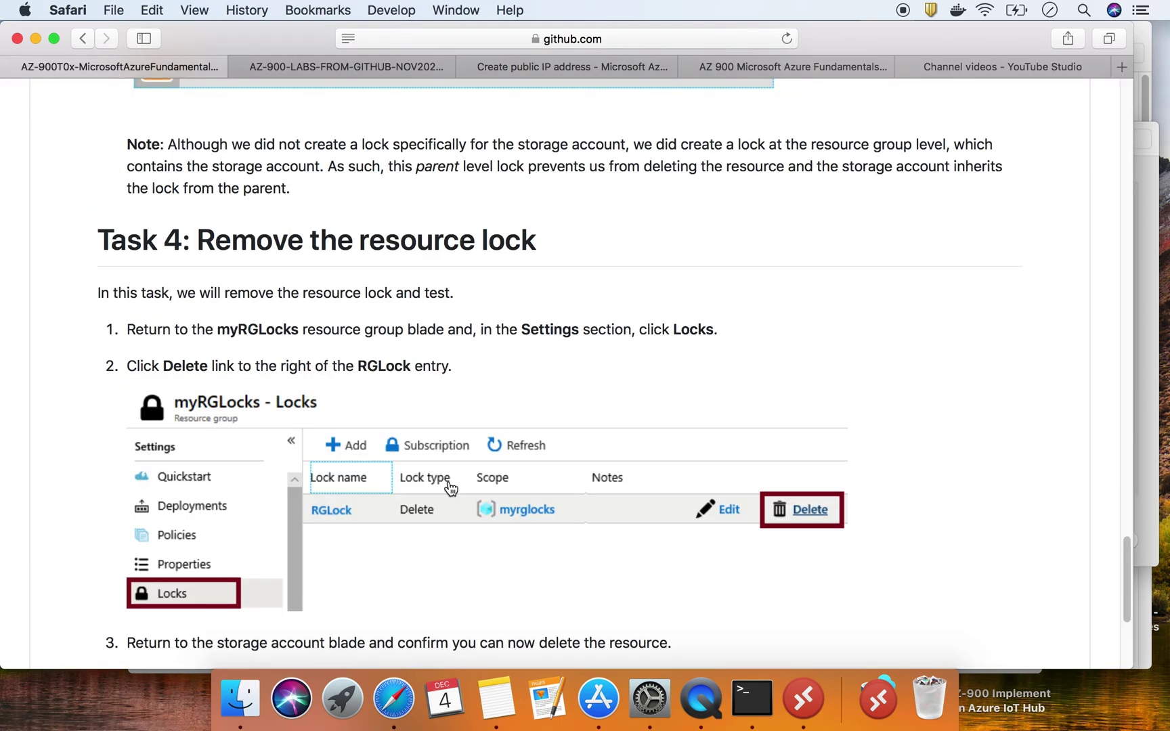
pyautogui.scroll(10, 450, 488)
pyautogui.scroll(15, 458, 494)
pyautogui.scroll(-8, 458, 497)
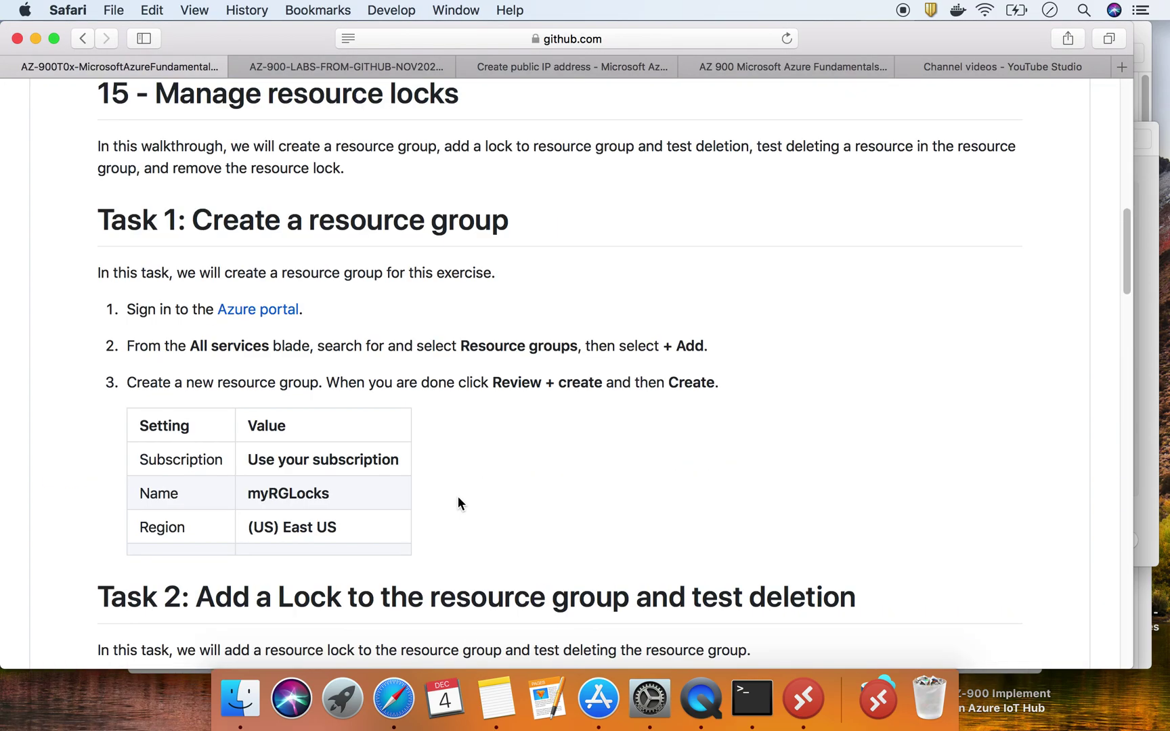
pyautogui.scroll(-3, 461, 504)
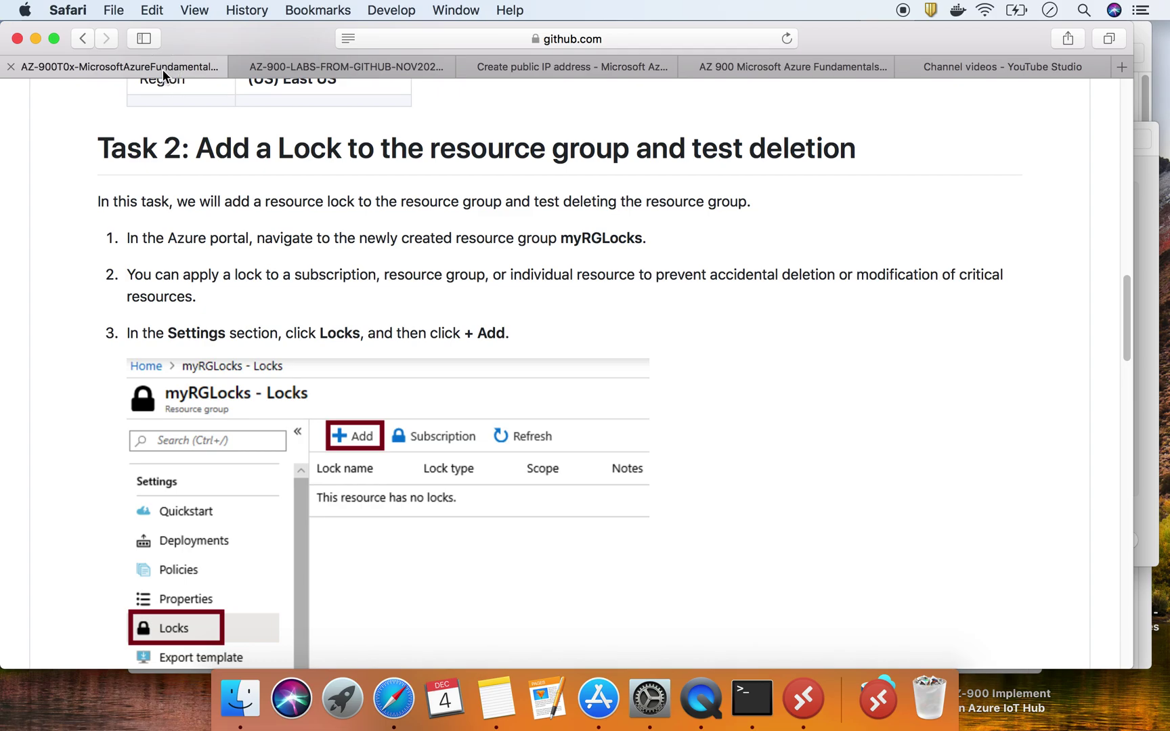
# Return to the Azure portal, leave the public IP form for the home page, and open the storagetestlock storage account.
pyautogui.click(422, 70)
pyautogui.click(500, 69)
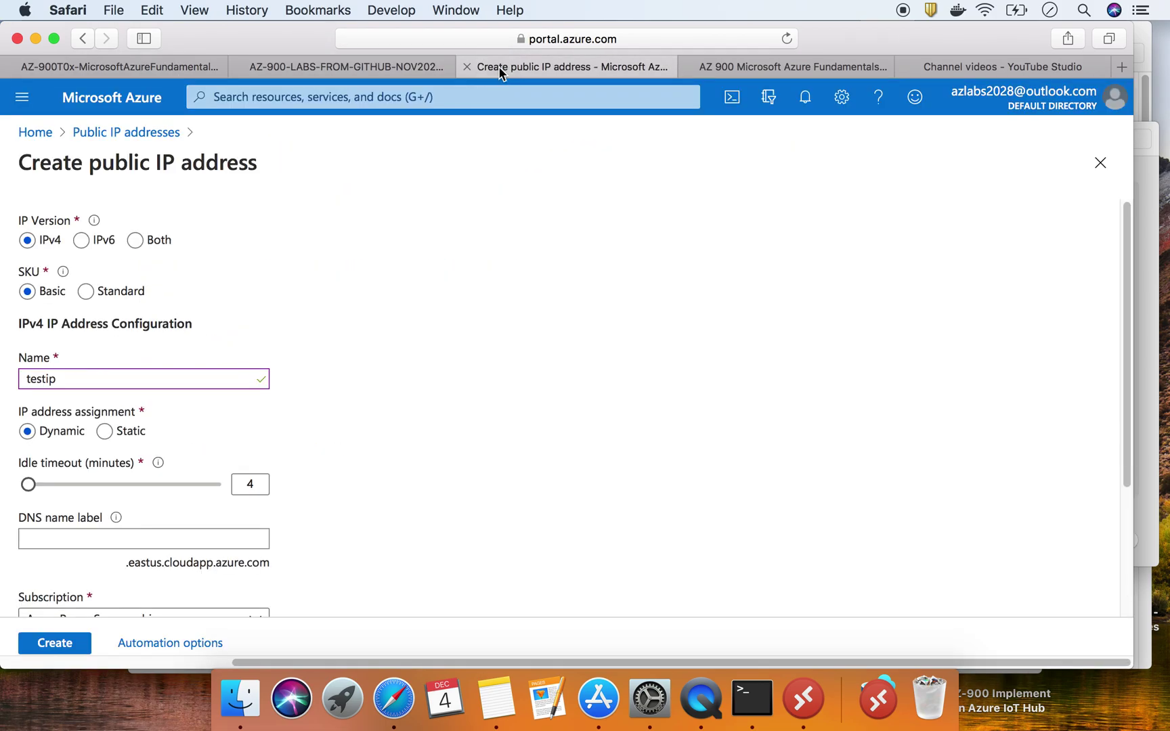
pyautogui.click(34, 132)
pyautogui.click(735, 376)
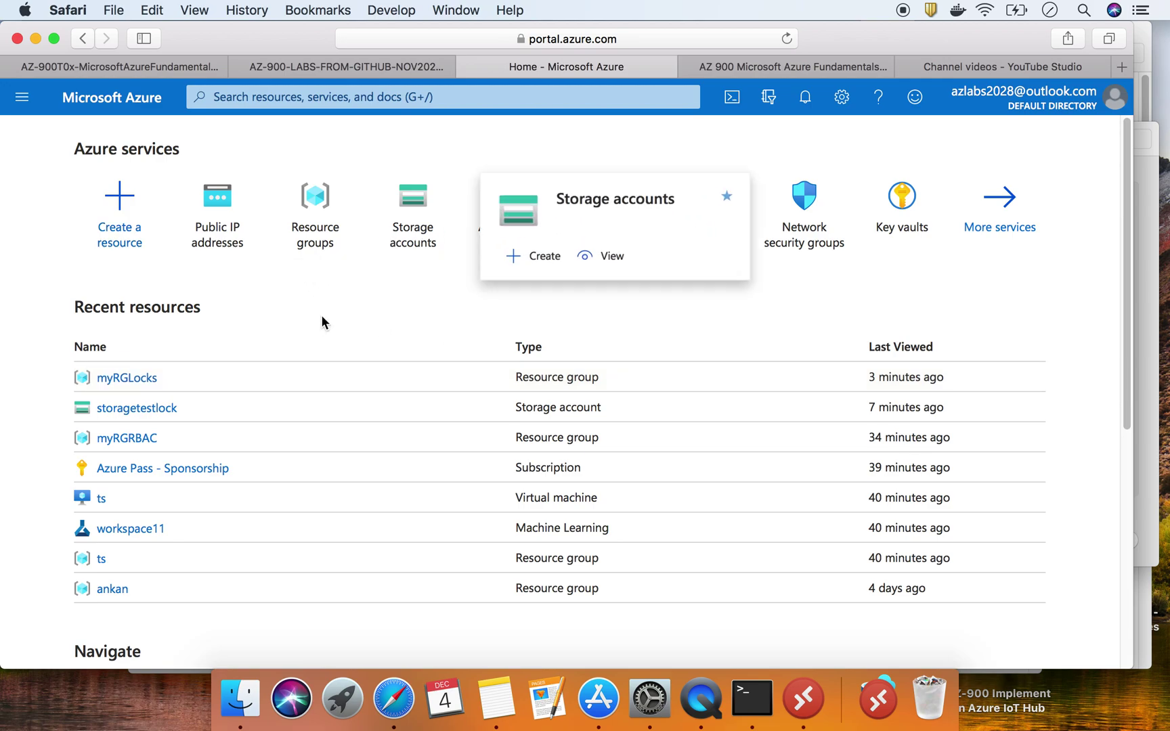
pyautogui.click(432, 241)
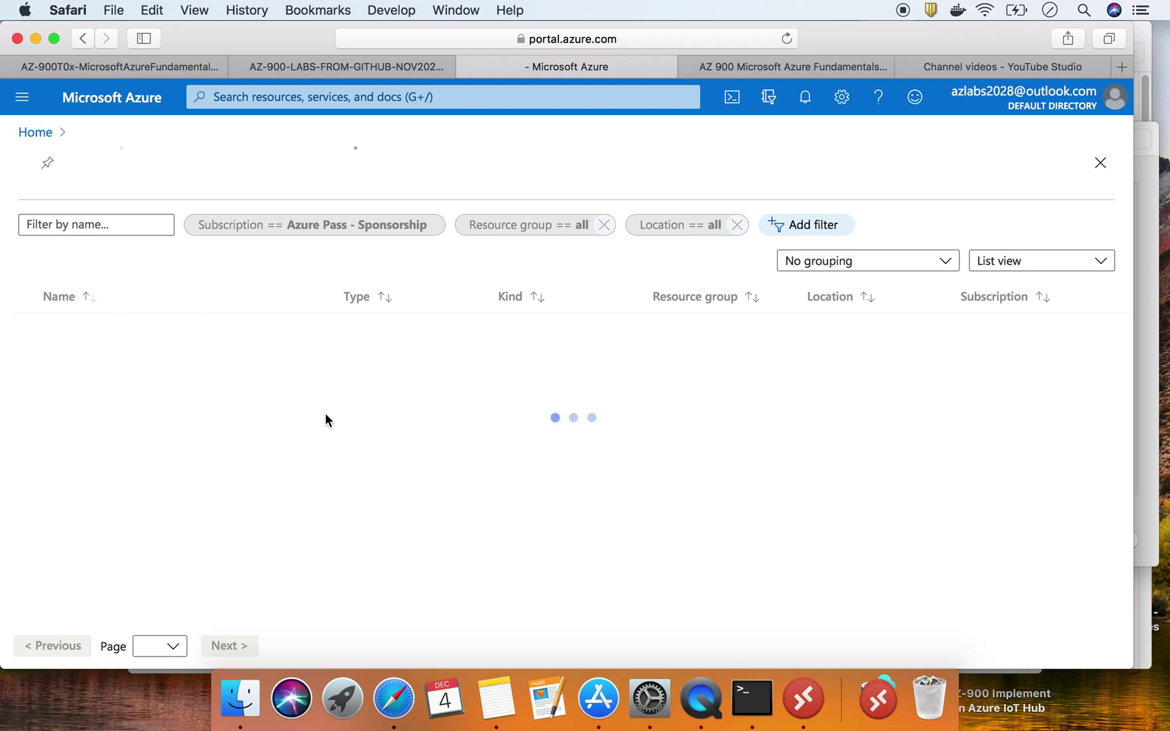
pyautogui.click(112, 363)
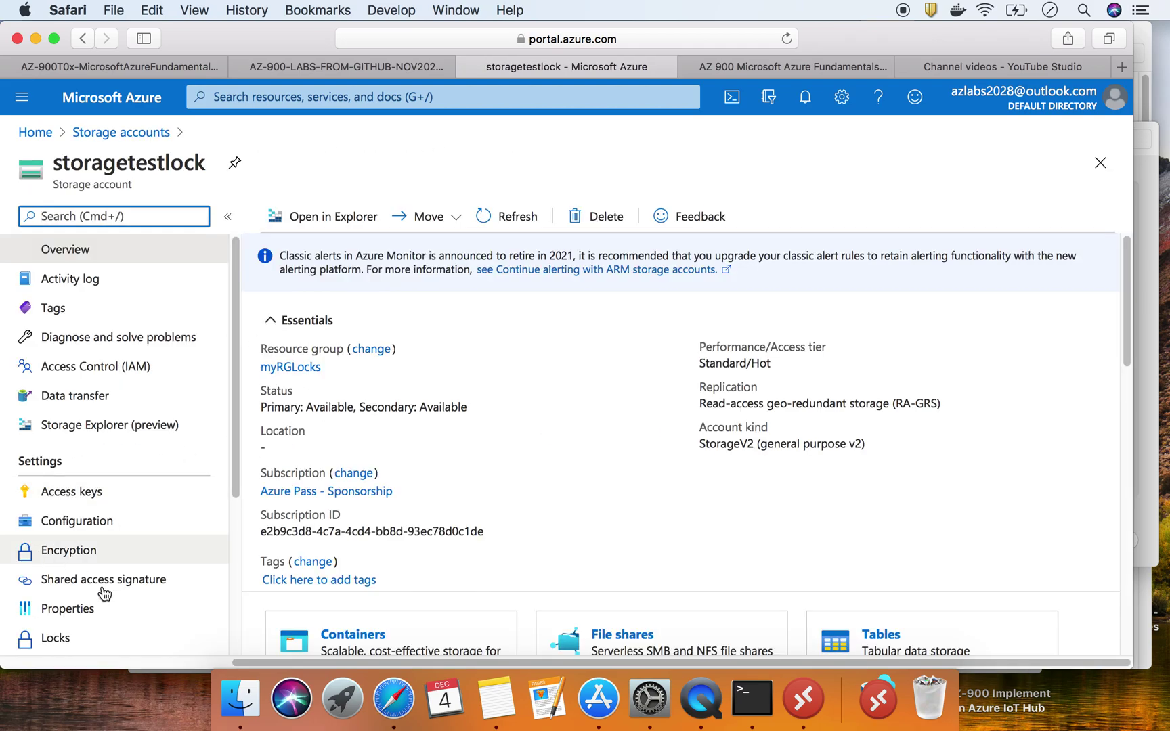
# Search the storagetestlock settings for "lock", open its Locks page, and examine the inherited lock's name, type and scope.
pyautogui.scroll(-5, 156, 551)
pyautogui.scroll(-5, 156, 554)
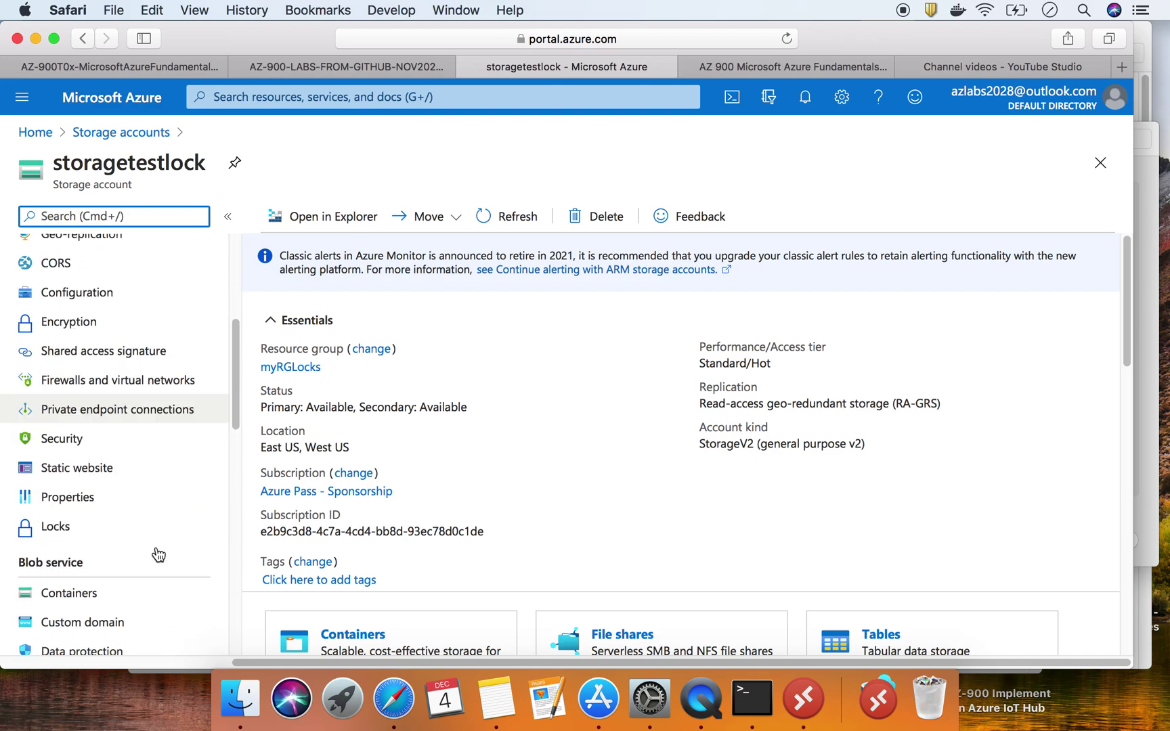
pyautogui.scroll(10, 157, 554)
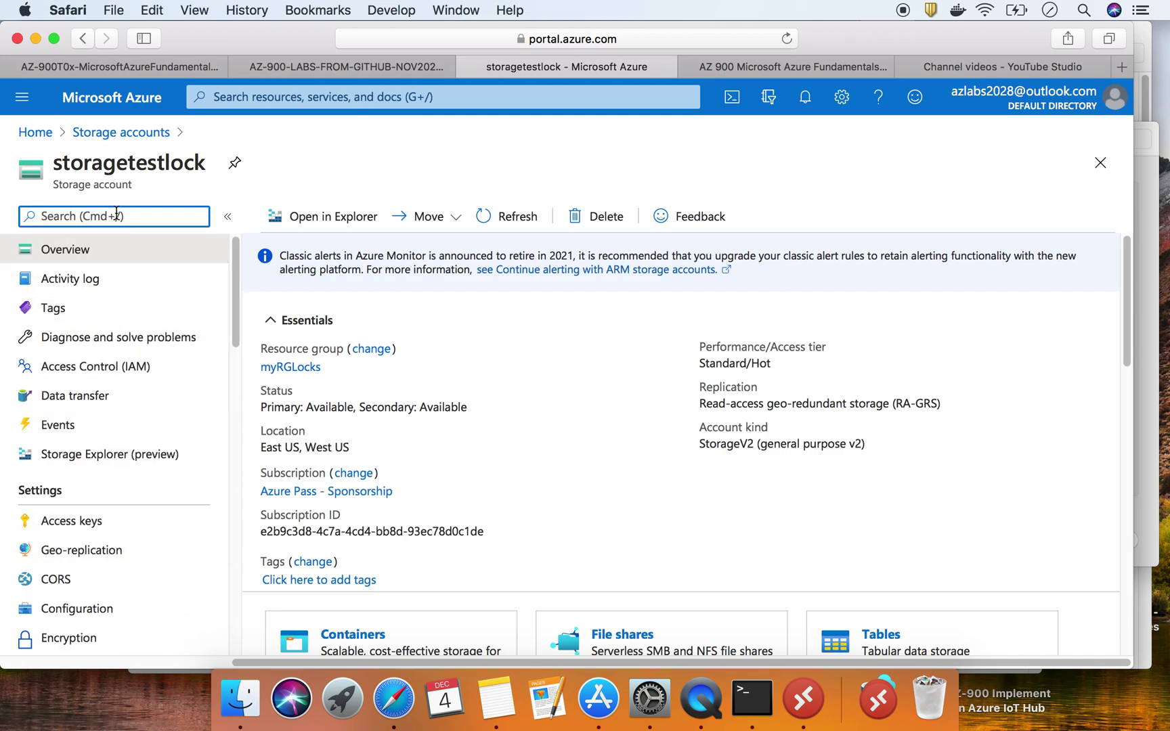
pyautogui.write('lock')
pyautogui.click(75, 353)
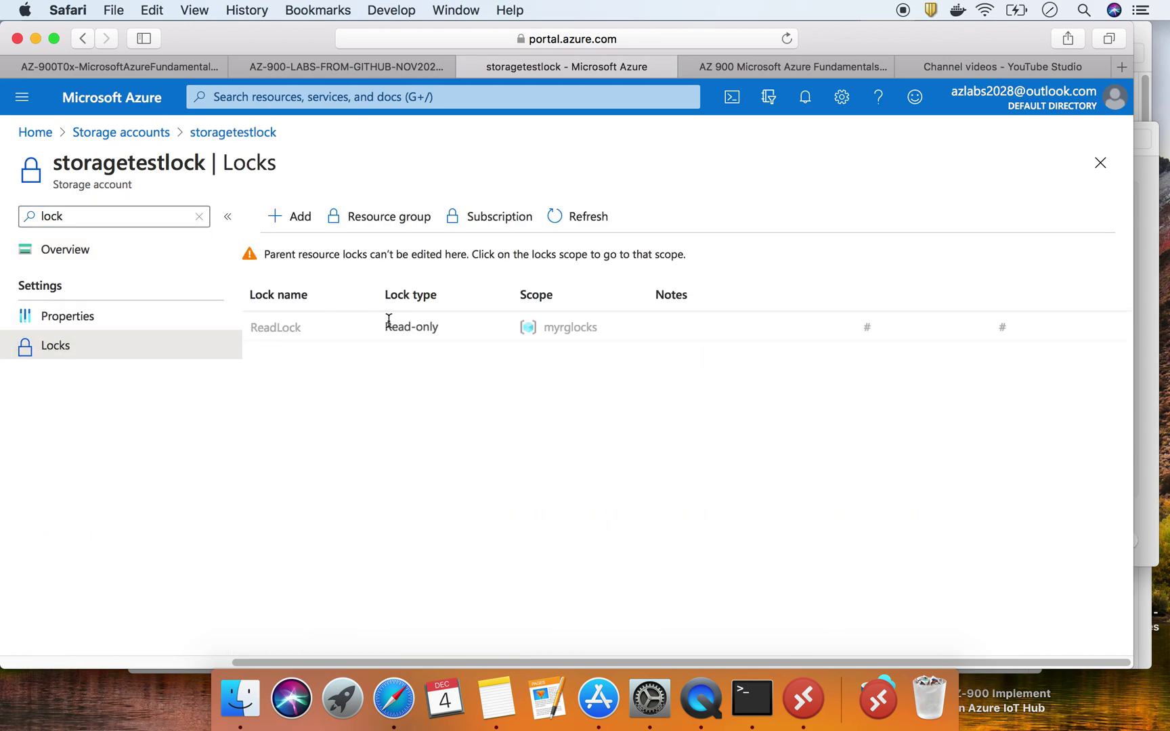
pyautogui.moveTo(247, 326)
pyautogui.mouseDown()
pyautogui.moveTo(600, 328)
pyautogui.moveTo(254, 330)
pyautogui.mouseUp()
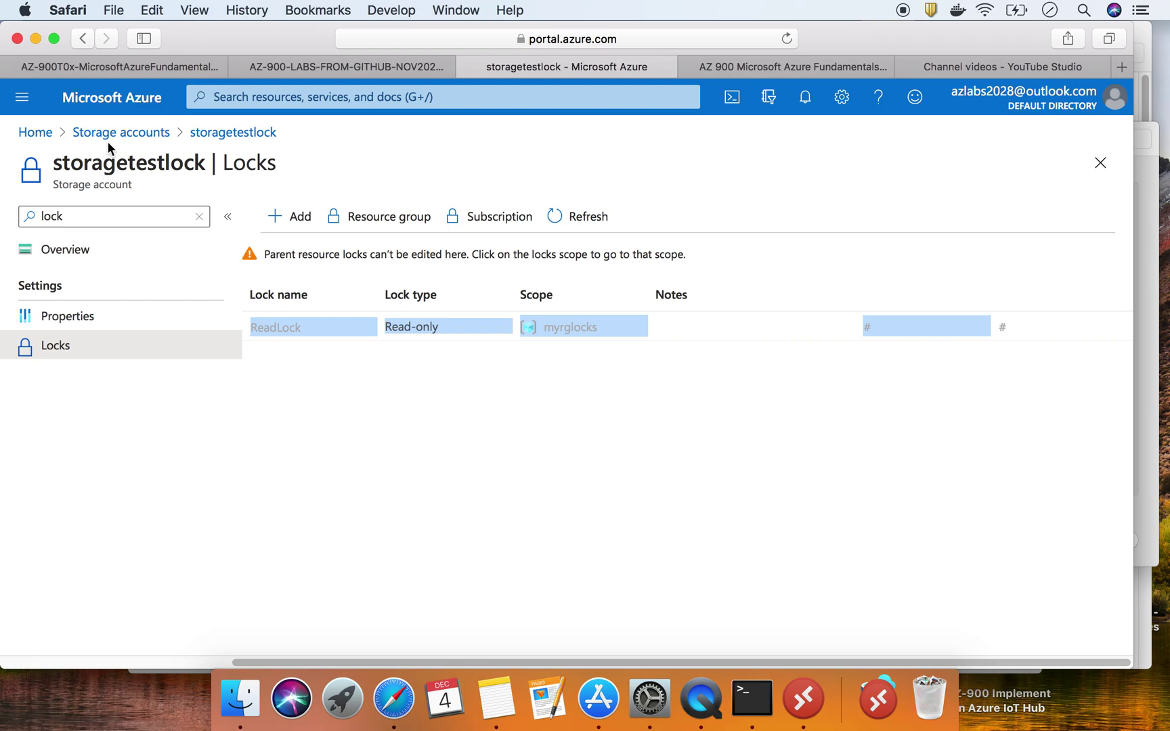
pyautogui.moveTo(54, 167); pyautogui.dragTo(202, 164)
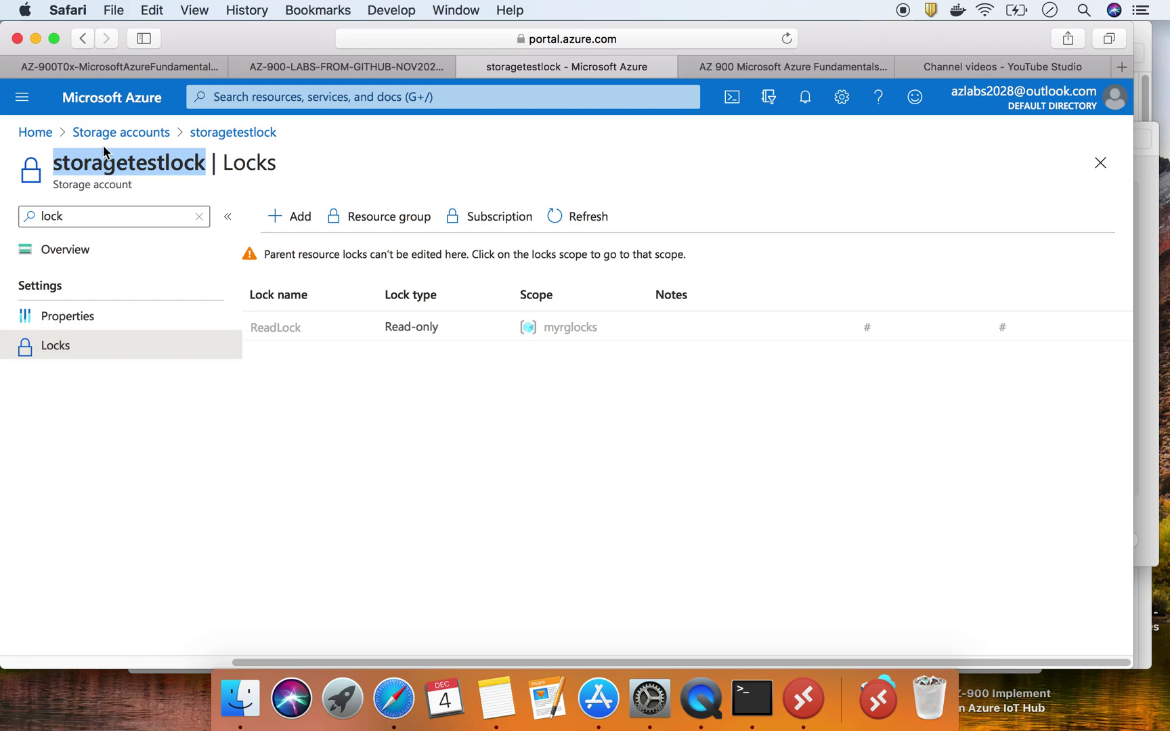
# Return to the portal home page, go to the resource groups, and open the Locks settings of myRGLocks.
pyautogui.click(33, 134)
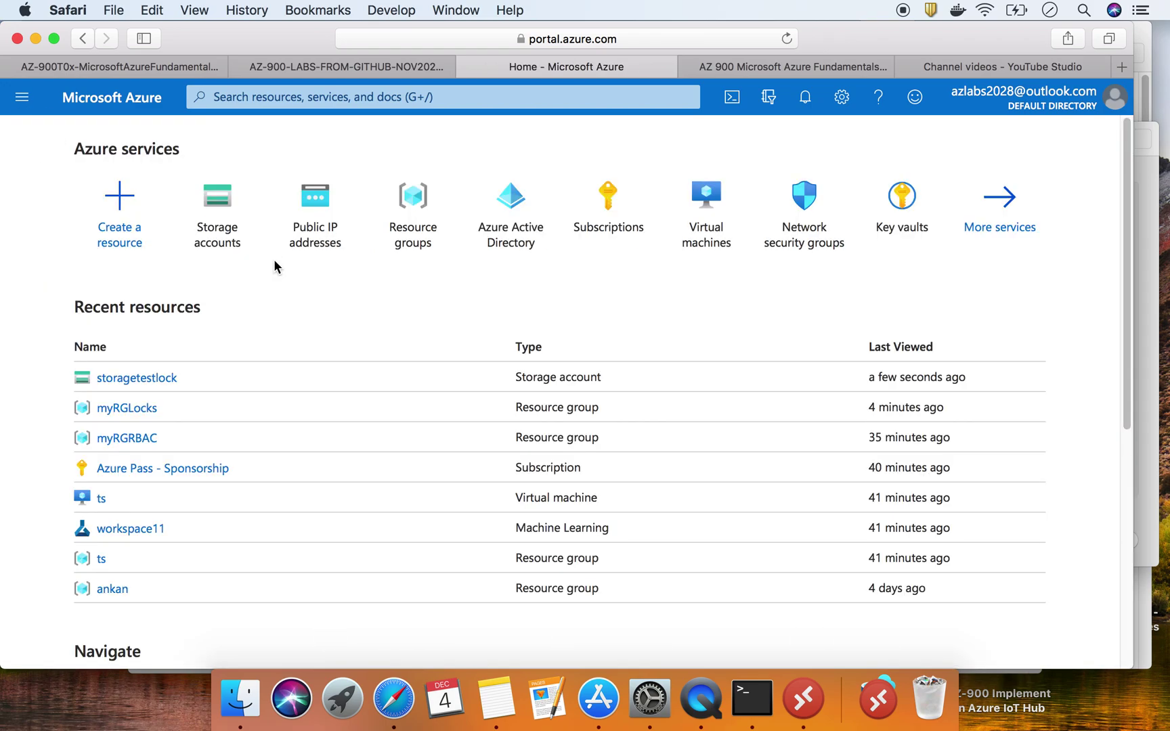
pyautogui.click(391, 234)
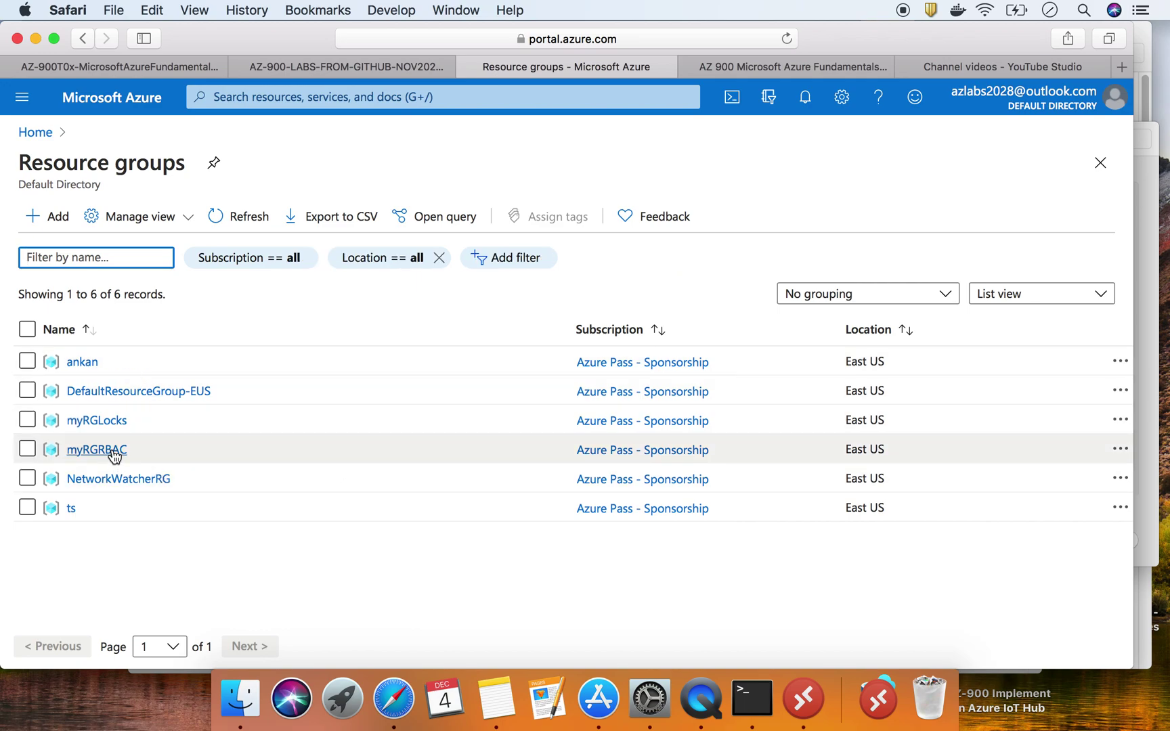
pyautogui.click(111, 449)
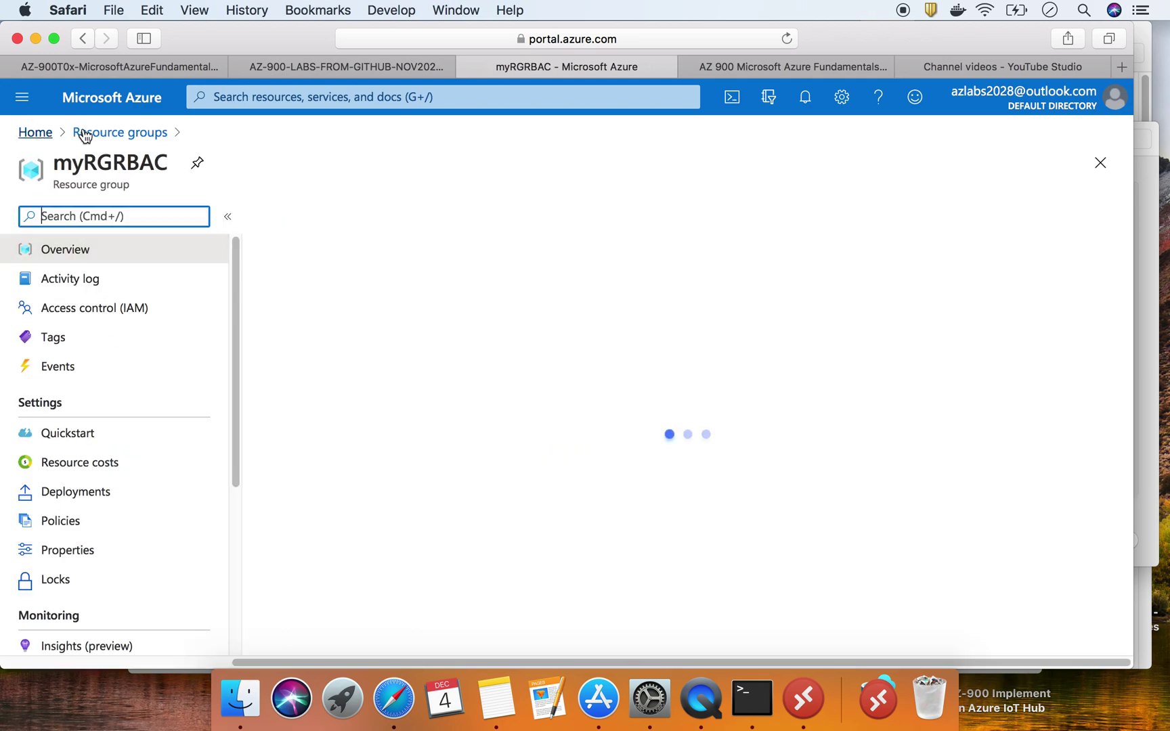
pyautogui.click(103, 132)
pyautogui.click(117, 429)
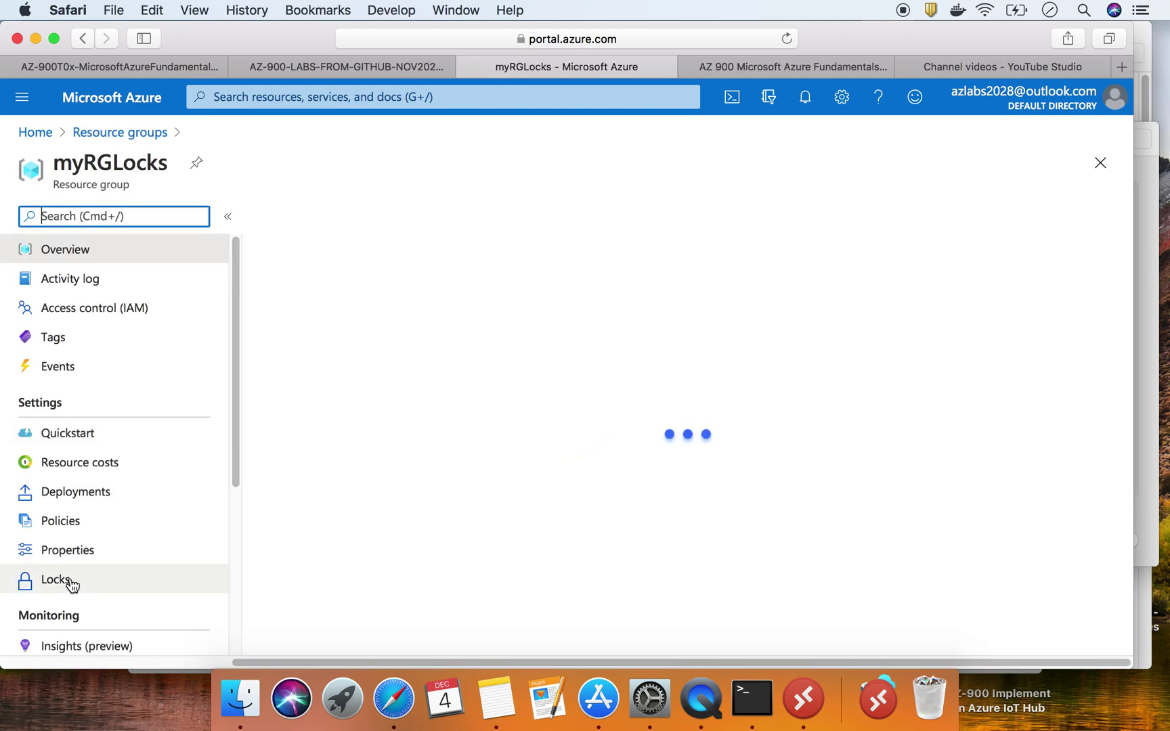
pyautogui.click(66, 581)
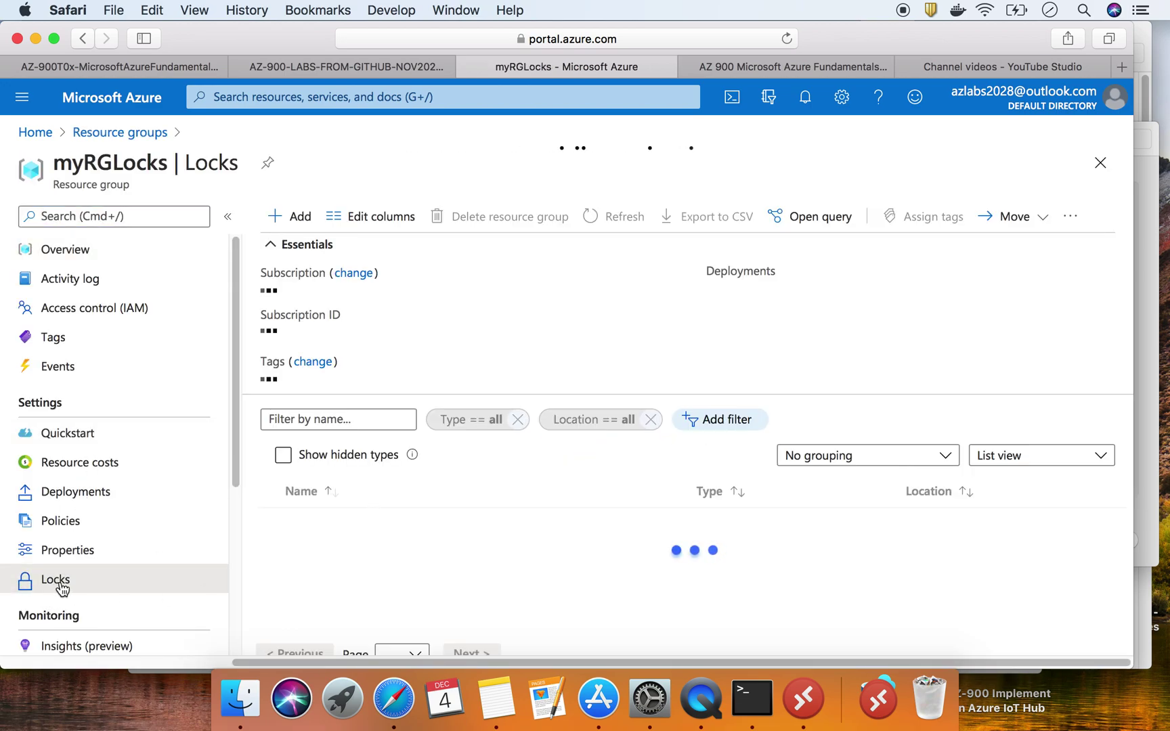